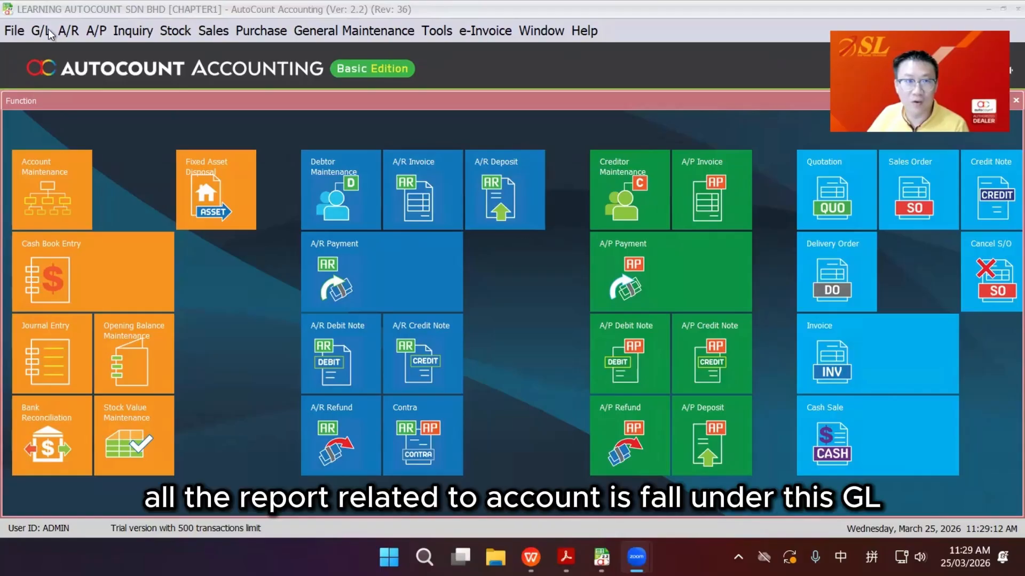
# Step: Open the Ledger Report and run the inquiry for 01/01/2026 to 31/01/2026
pyautogui.click(48, 29)
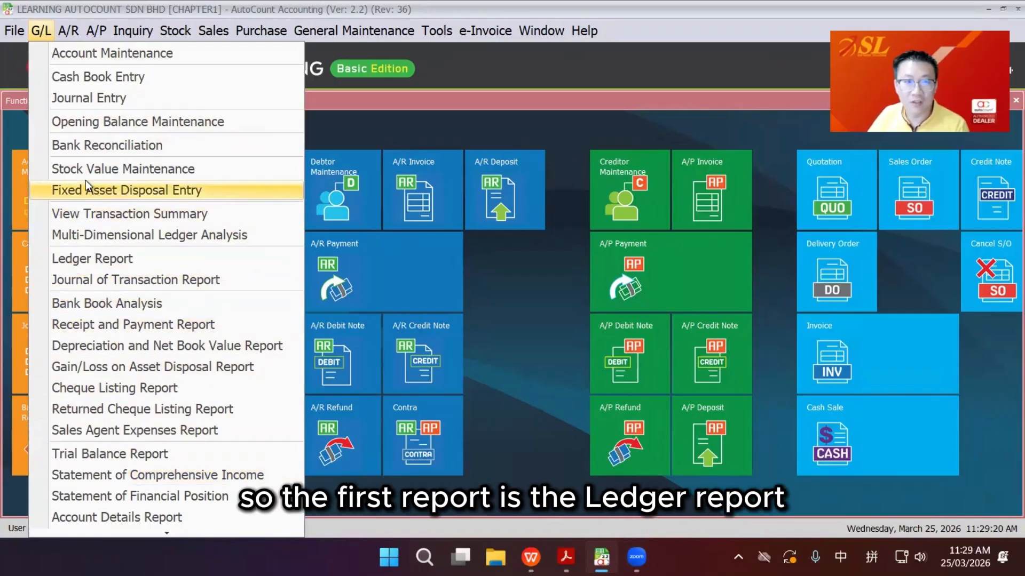
pyautogui.click(91, 259)
pyautogui.write('0101')
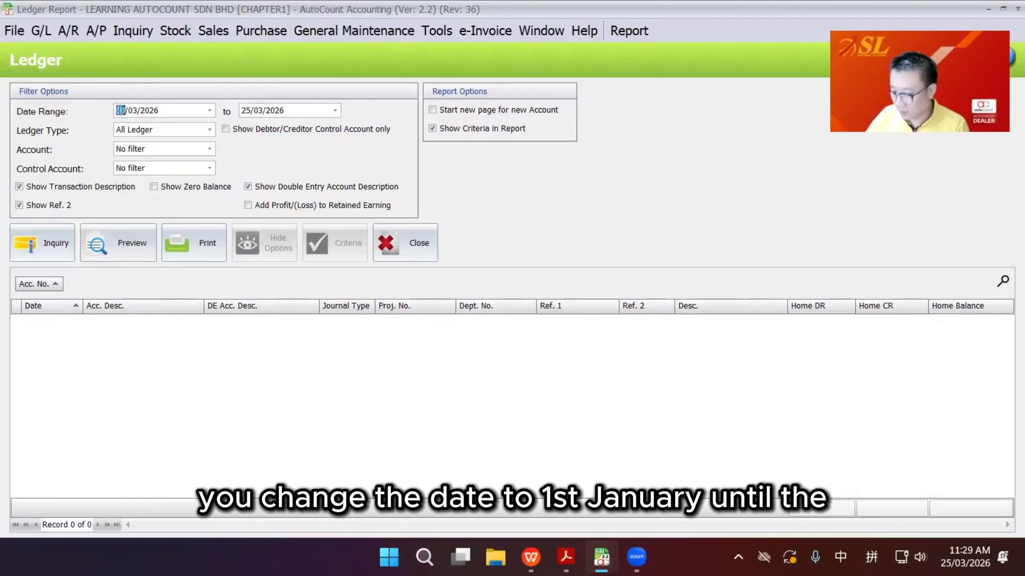
pyautogui.press('Tab')
pyautogui.write('31/01')
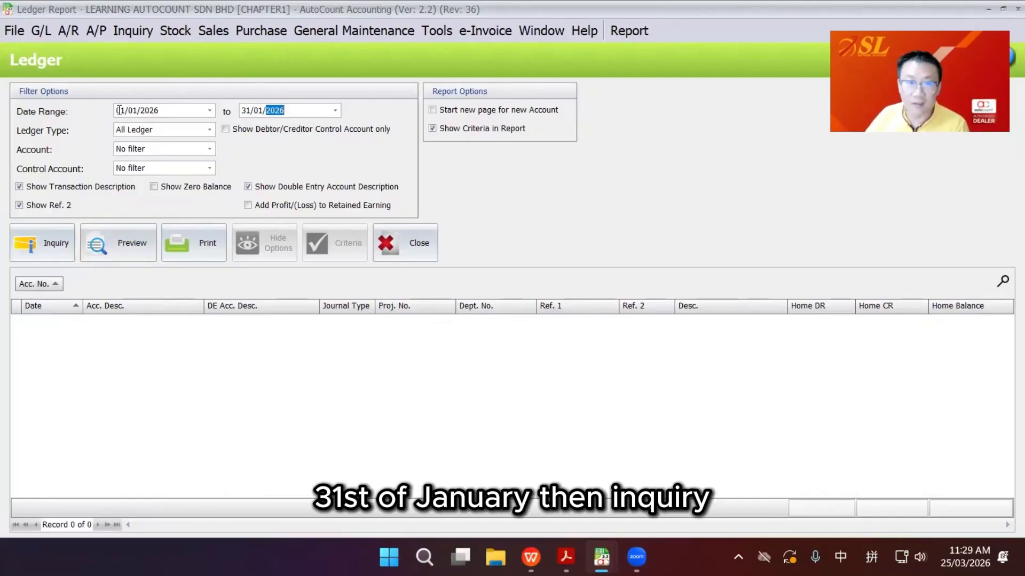
pyautogui.click(52, 236)
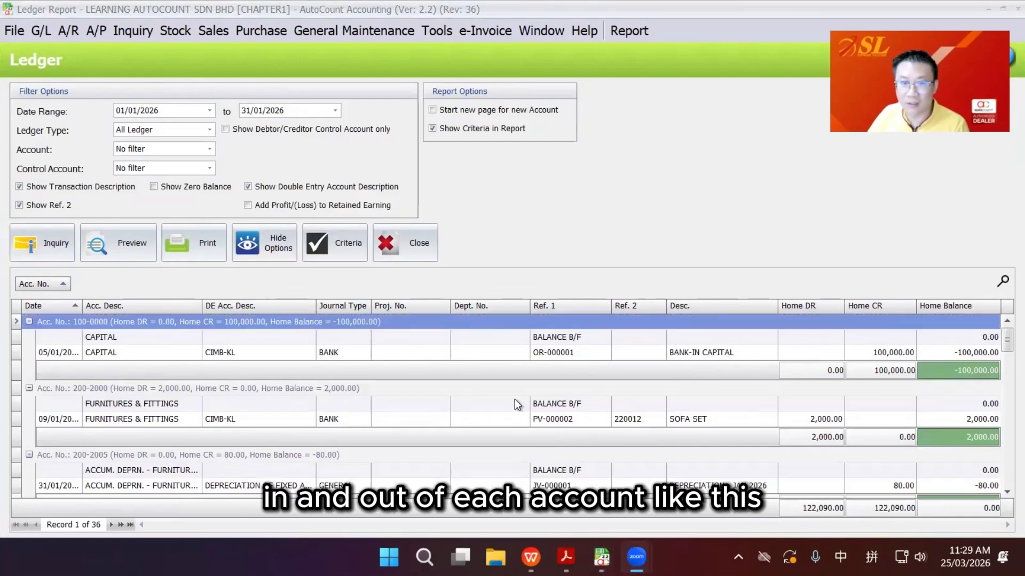
# Step: Examine the CIMB-KL account's ledger entries, checking the capital receipt, supplier and asset payments, and running balance
pyautogui.scroll(-5, 514, 399)
pyautogui.scroll(-3, 515, 399)
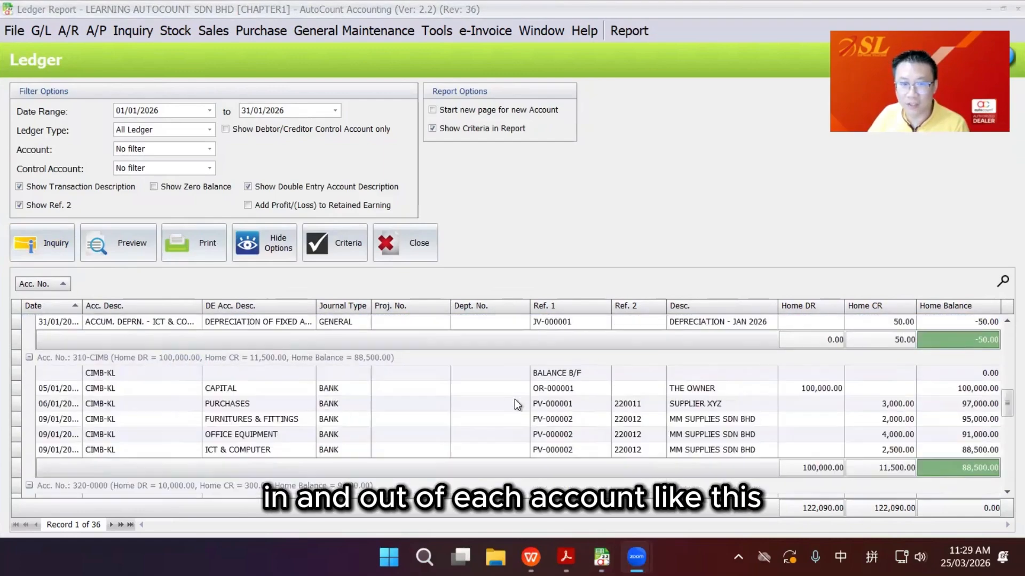
pyautogui.click(109, 356)
pyautogui.click(240, 393)
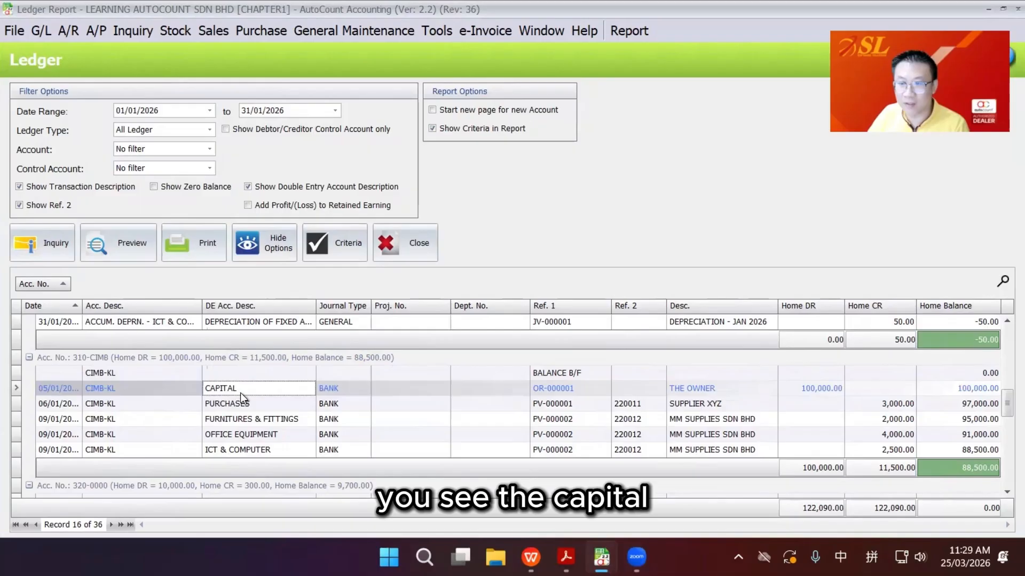
pyautogui.click(825, 387)
pyautogui.click(875, 402)
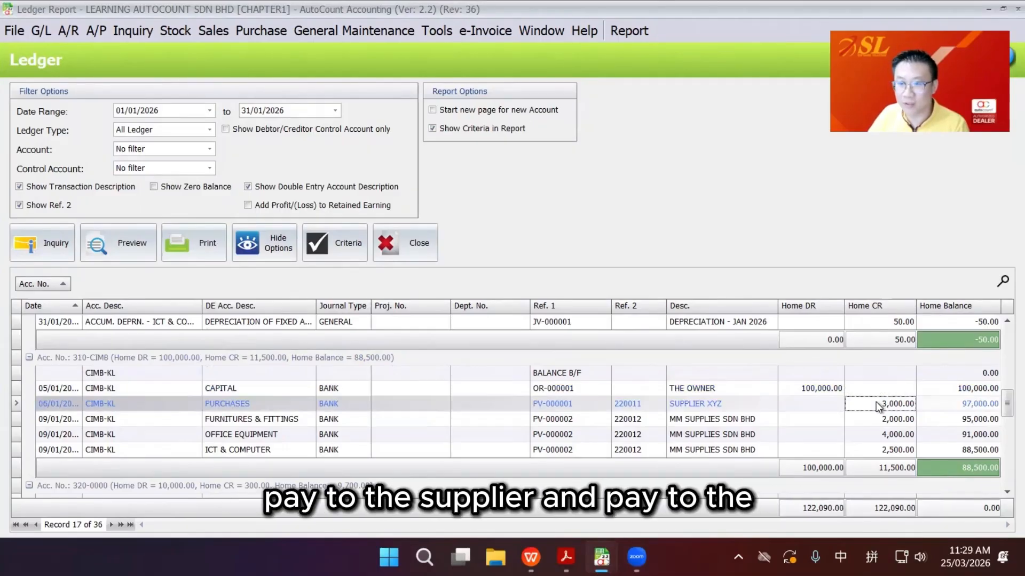
pyautogui.click(874, 420)
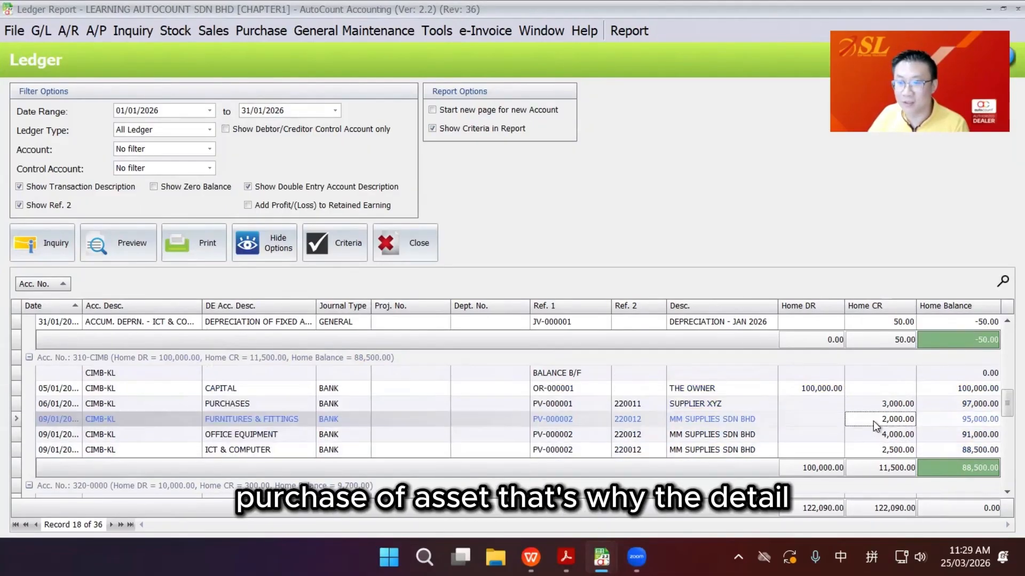
pyautogui.click(824, 389)
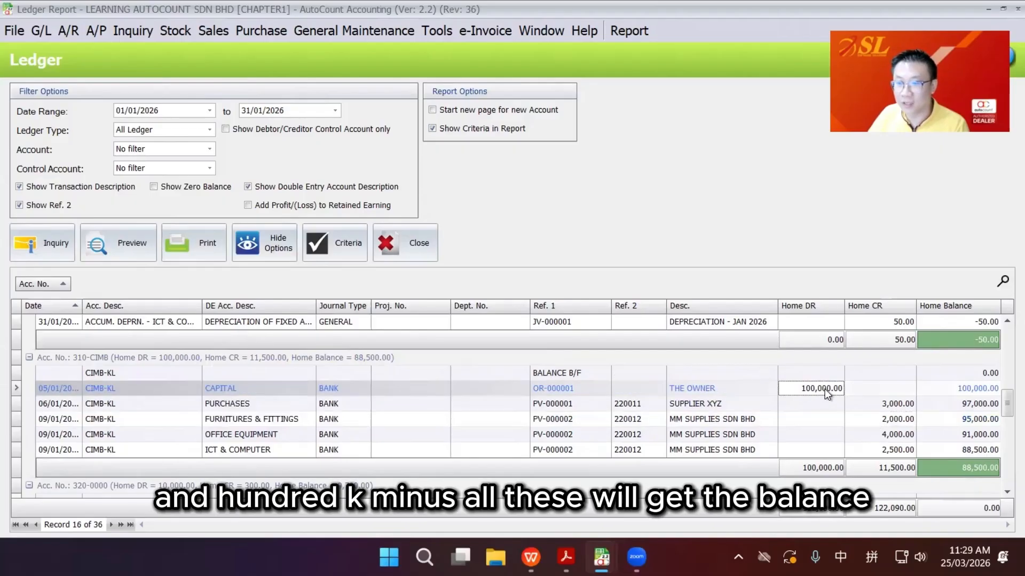
pyautogui.click(976, 448)
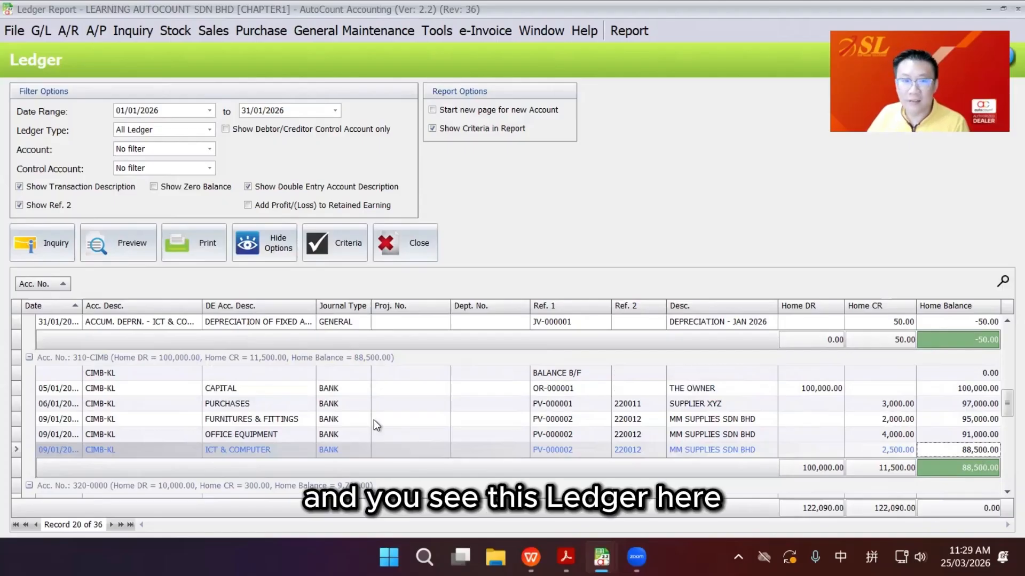
pyautogui.scroll(-10, 374, 420)
pyautogui.scroll(15, 373, 419)
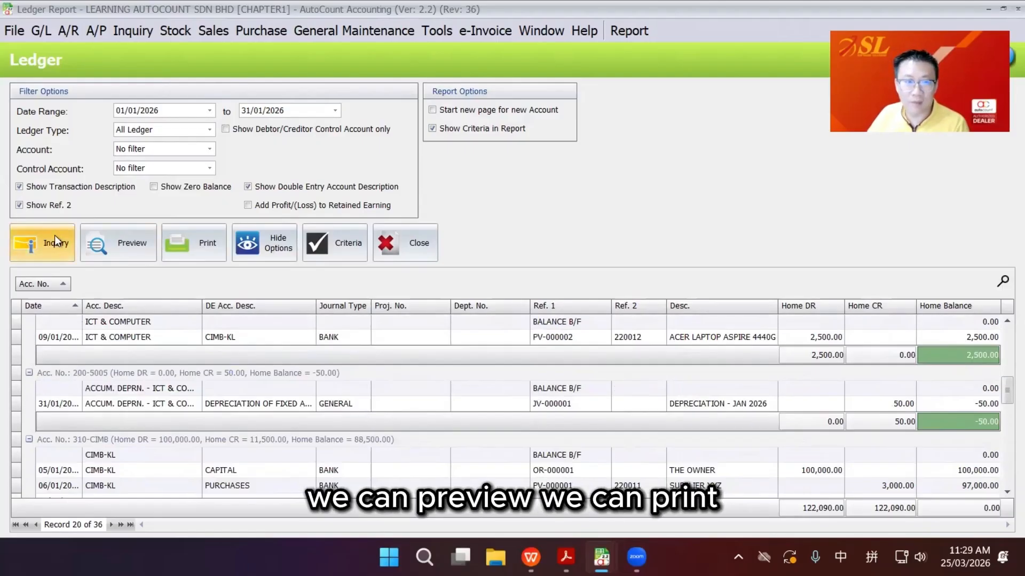
# Step: Preview the ledger in the Extended Ledger (Descriptive) format and drill down from the capital amount to its source receipt voucher
pyautogui.click(115, 246)
pyautogui.press('Down')
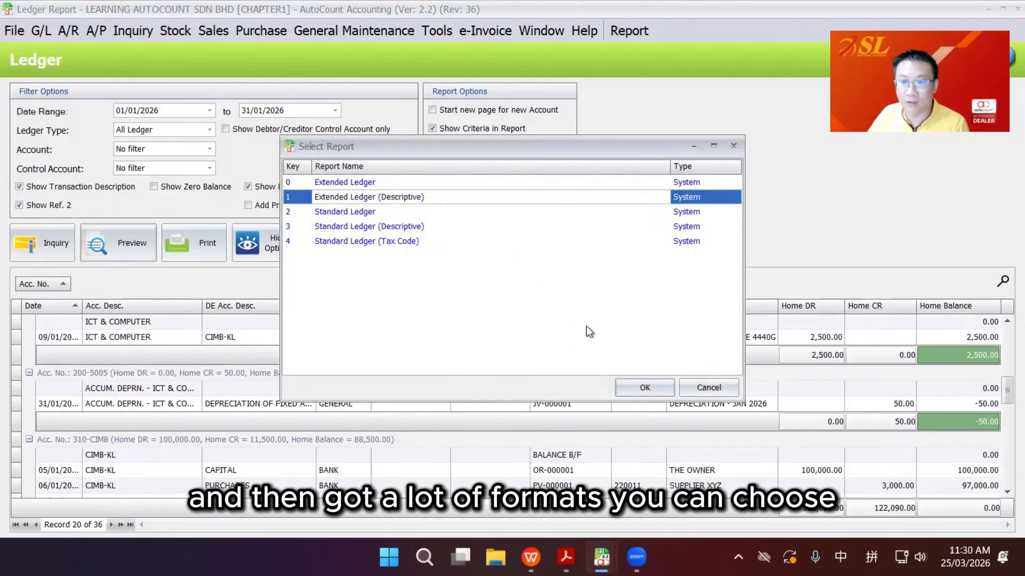
pyautogui.click(651, 385)
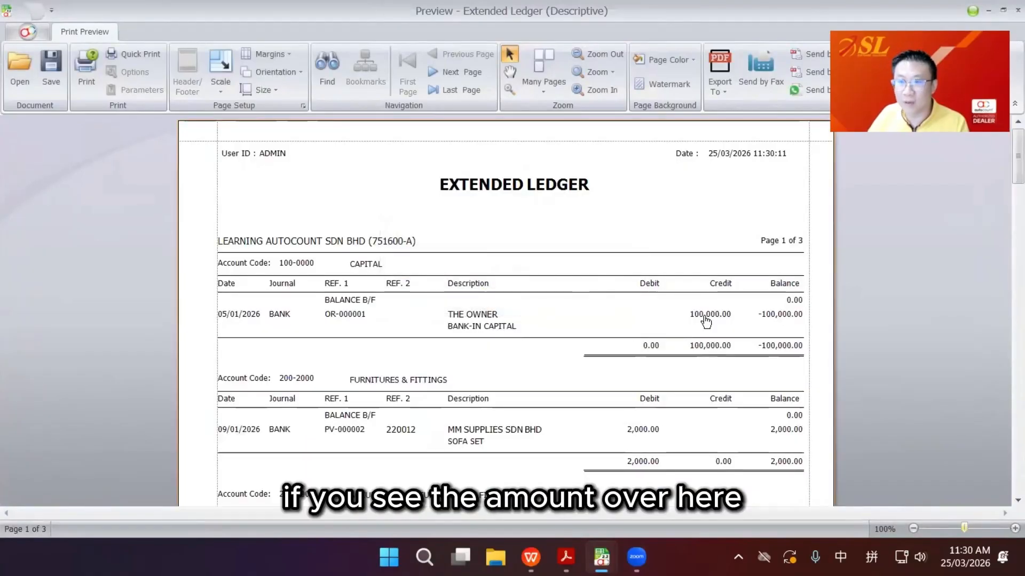
pyautogui.doubleClick(703, 316)
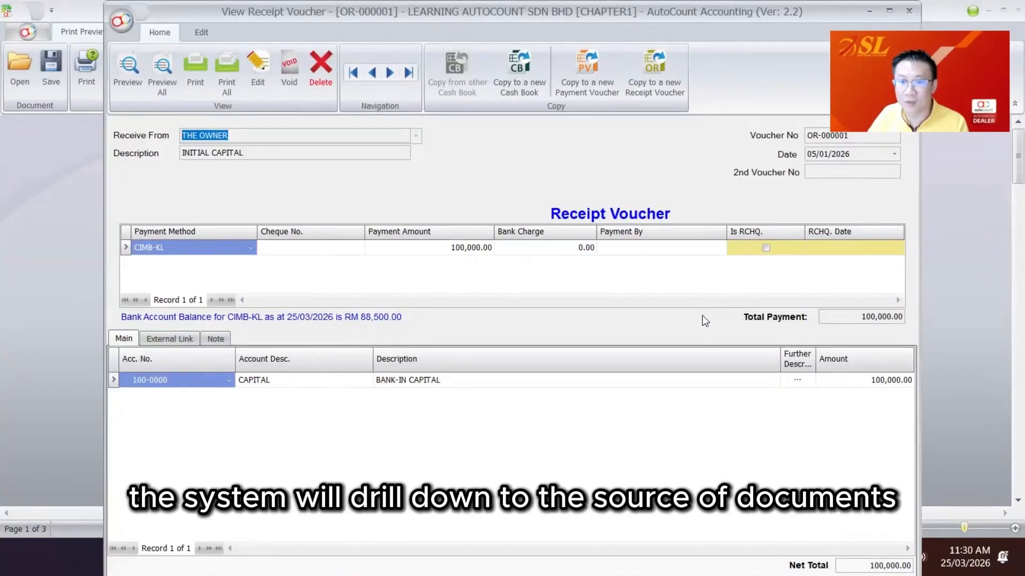
pyautogui.press('Escape')
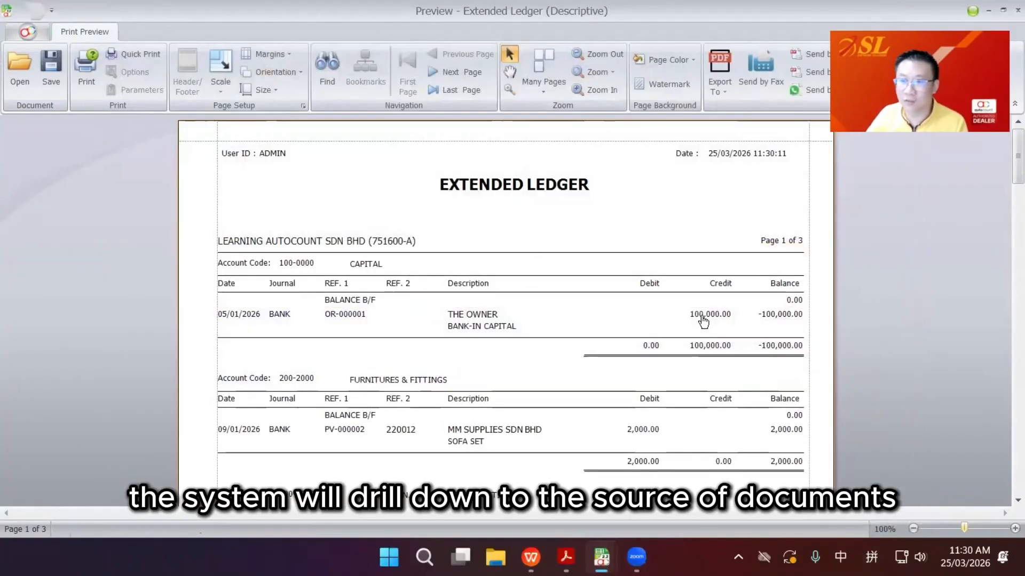
# Step: Return to the ledger results and drill into the journal entry behind the January 2026 depreciation of fixed assets
pyautogui.press('Escape')
pyautogui.scroll(-5, 643, 385)
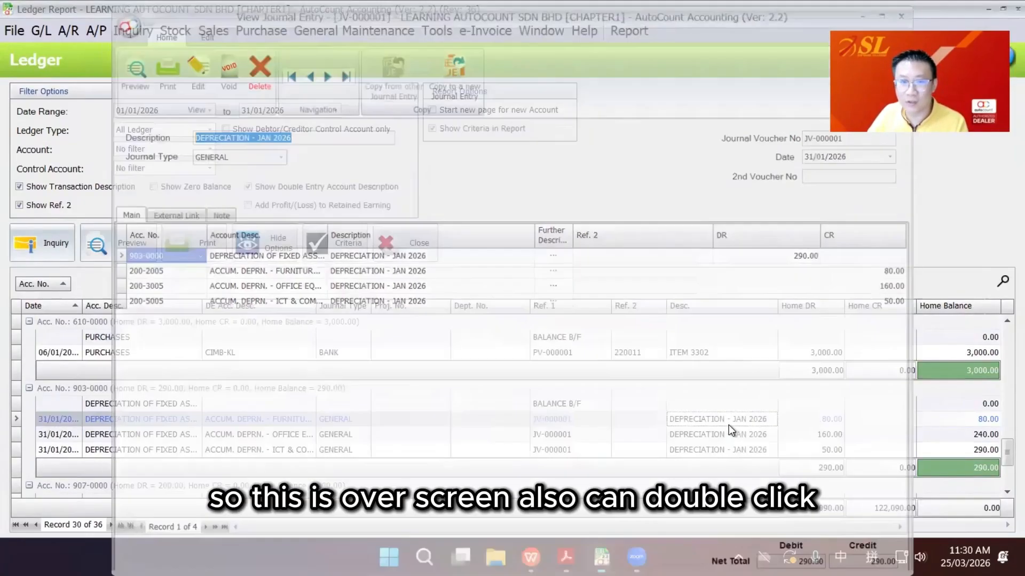
pyautogui.scroll(10, 728, 425)
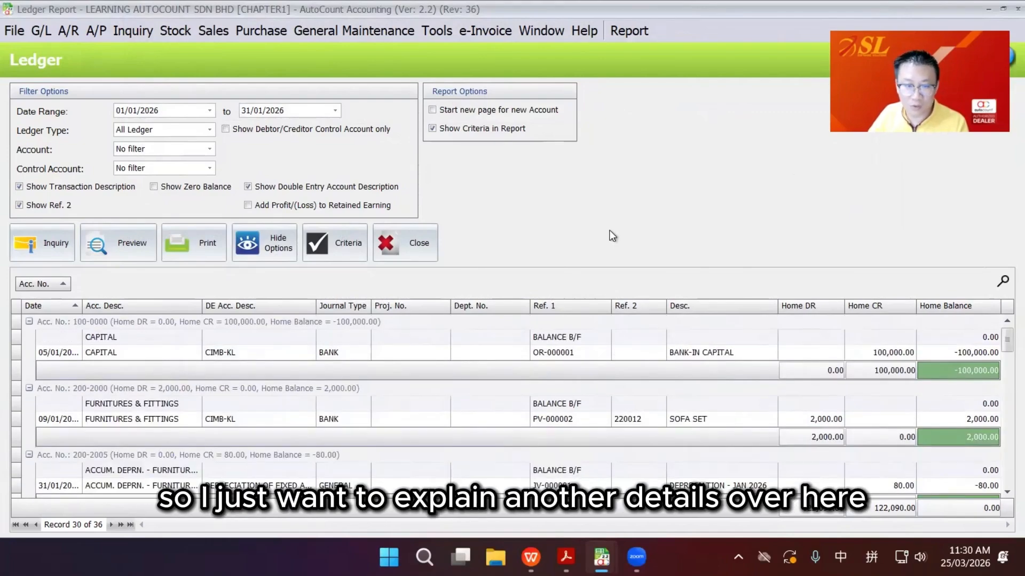
# Step: Examine the repeated payment voucher PV-000002 lines under CIMB-KL and the asset account each one is split to
pyautogui.scroll(-6, 592, 349)
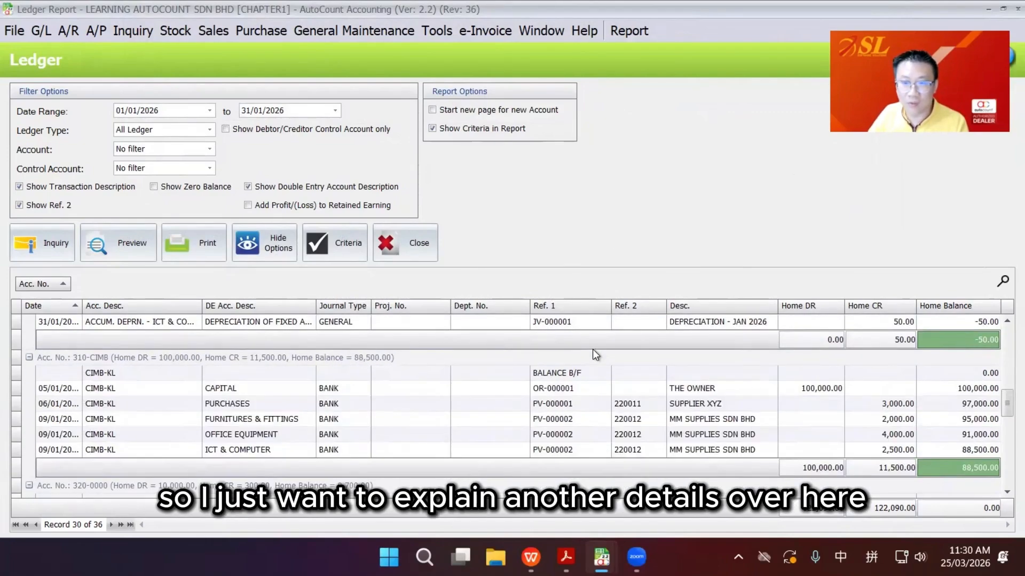
pyautogui.click(579, 409)
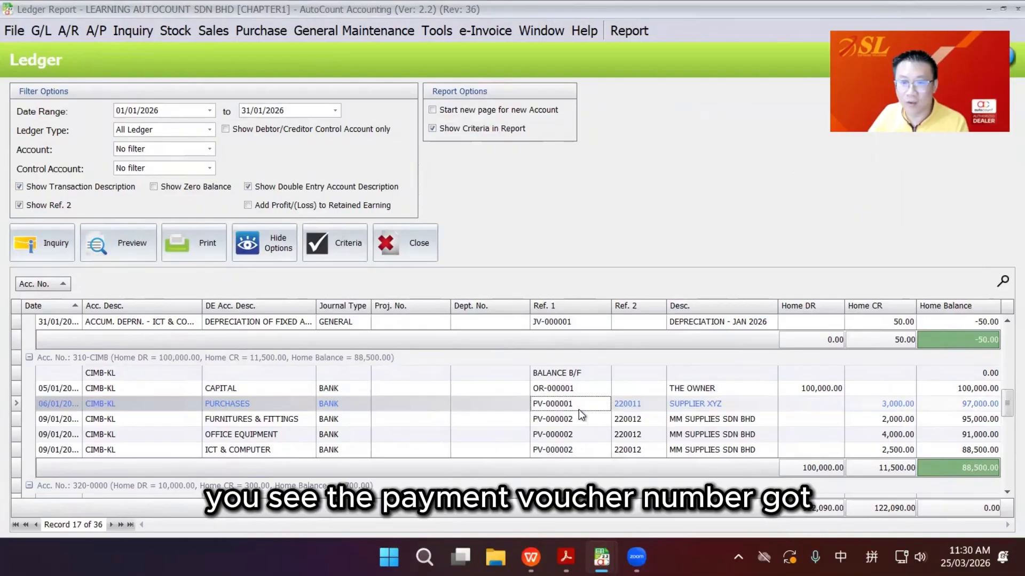
pyautogui.click(578, 425)
pyautogui.click(579, 433)
pyautogui.click(585, 447)
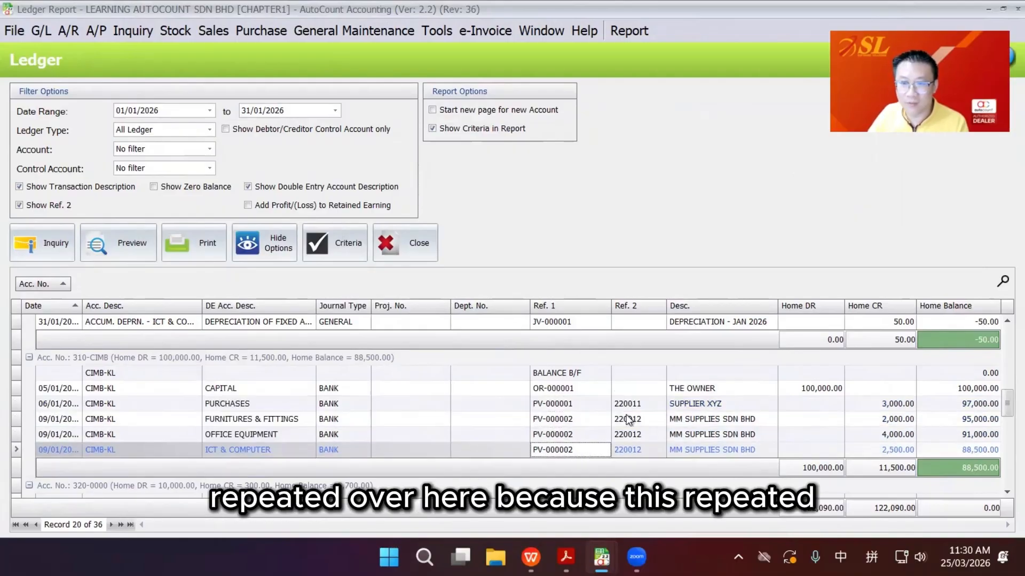
pyautogui.click(569, 419)
pyautogui.click(566, 434)
pyautogui.click(567, 448)
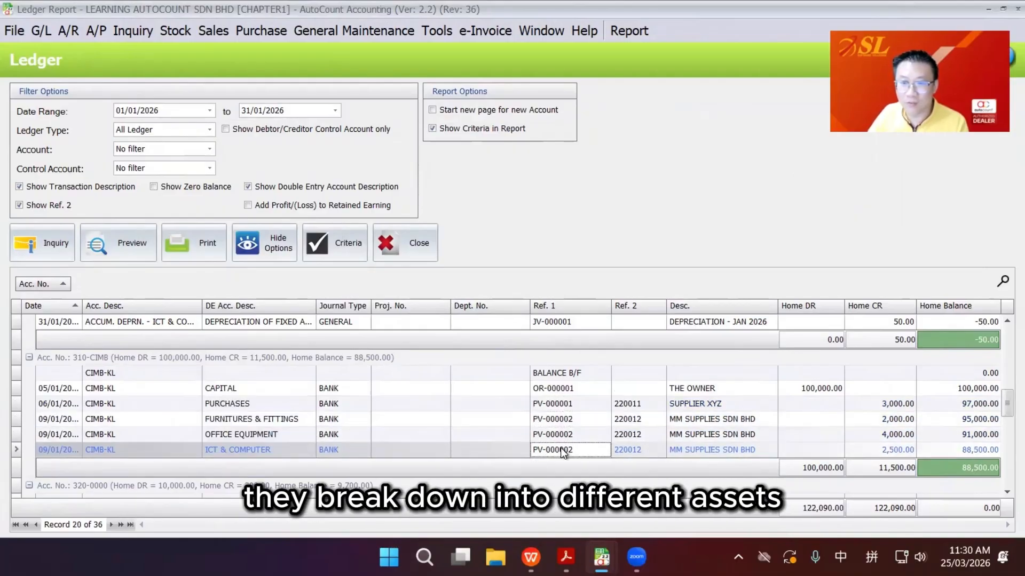
pyautogui.click(251, 420)
pyautogui.click(248, 434)
pyautogui.click(253, 451)
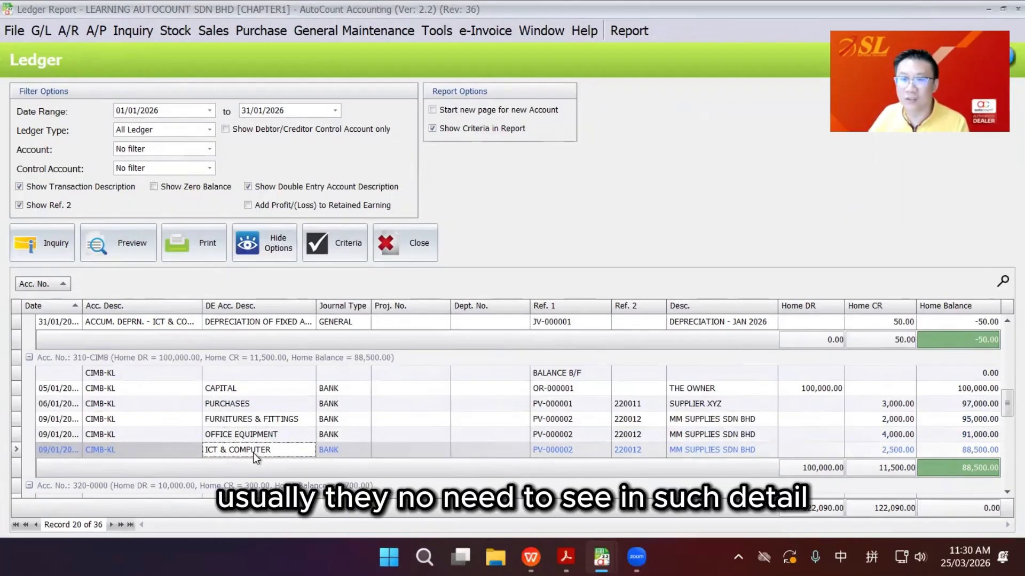
pyautogui.click(599, 420)
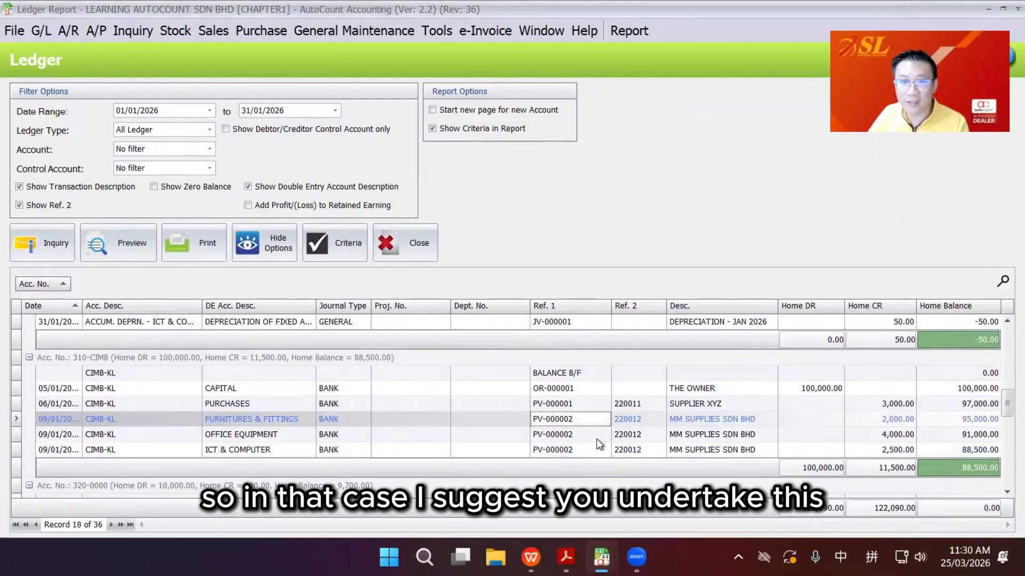
# Step: Turn off Show Transaction Description and Show Double Entry Account Description, and rerun the ledger inquiry
pyautogui.click(46, 182)
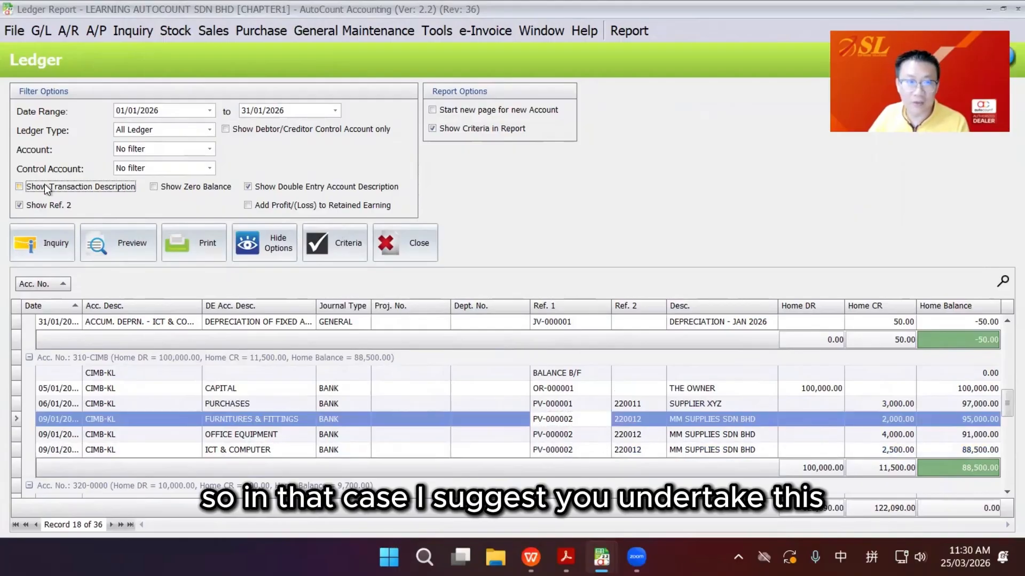
pyautogui.click(255, 183)
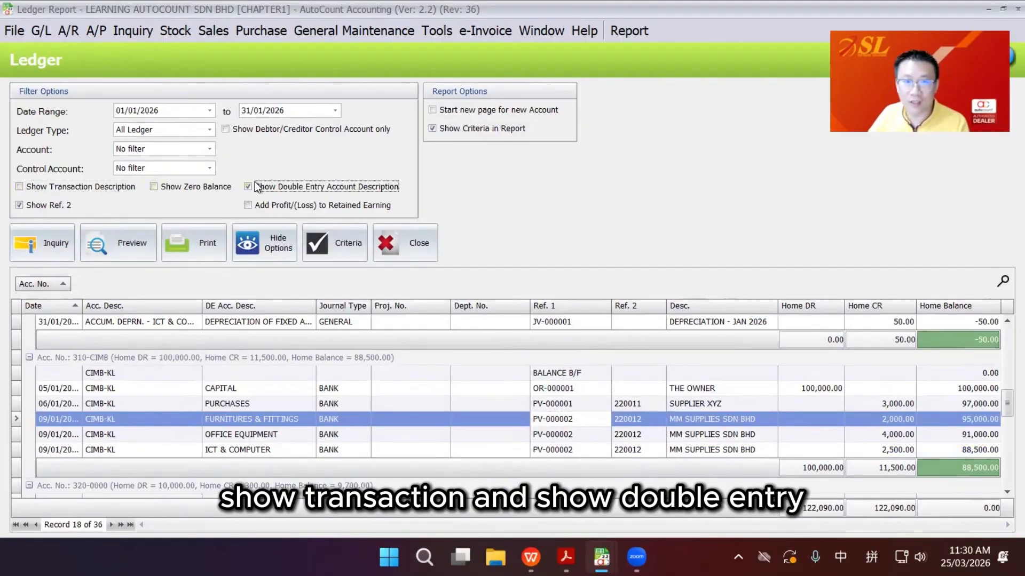
pyautogui.click(48, 244)
# Step: Preview the condensed ledger in the Extended Ledger format and look through its pages
pyautogui.click(124, 247)
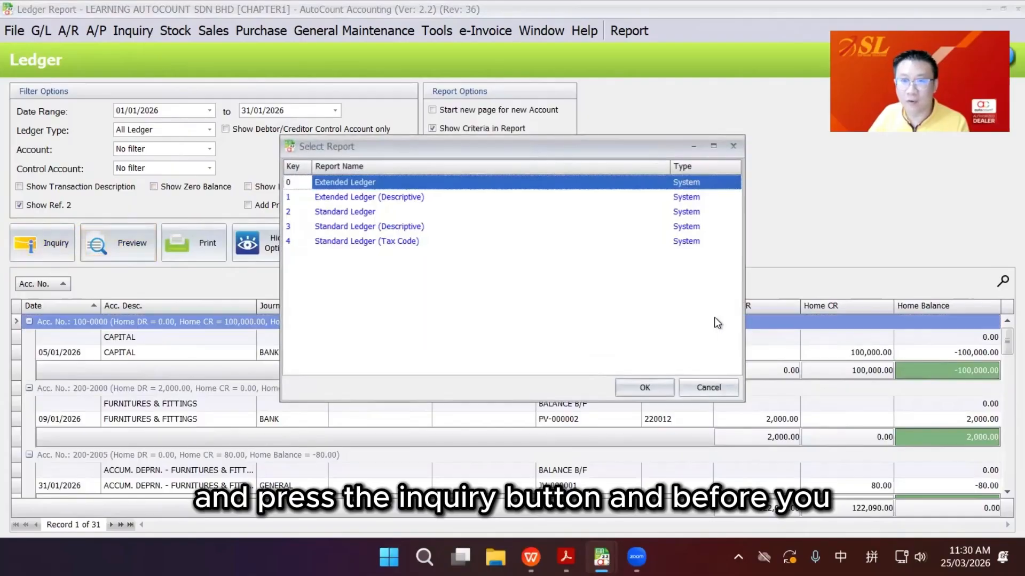
pyautogui.click(619, 388)
pyautogui.scroll(-15, 620, 394)
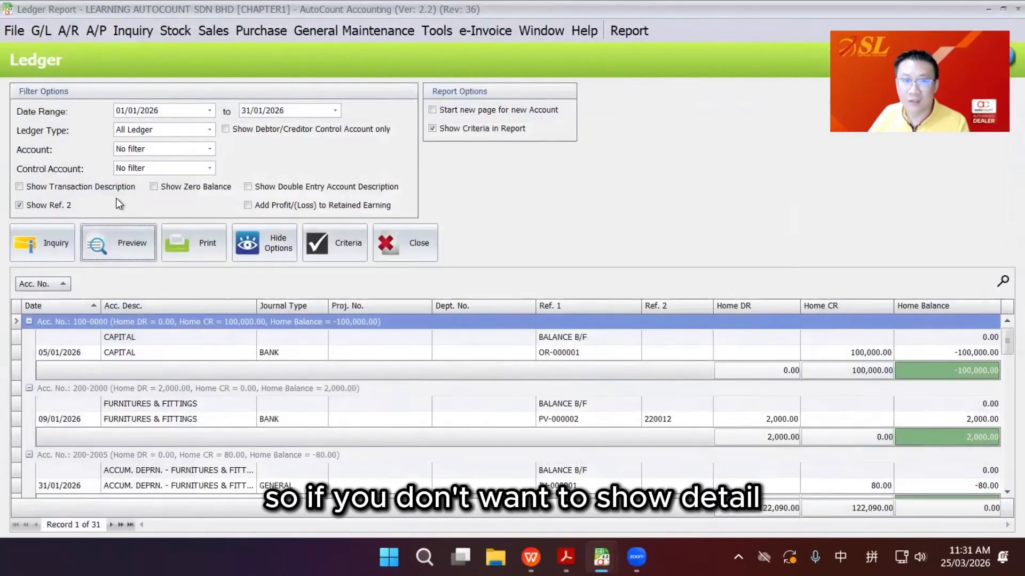
# Step: Rerun the inquiry with transaction and double entry account descriptions off, and look over the preview formats and ledger entries
pyautogui.click(116, 187)
pyautogui.click(258, 186)
pyautogui.click(60, 189)
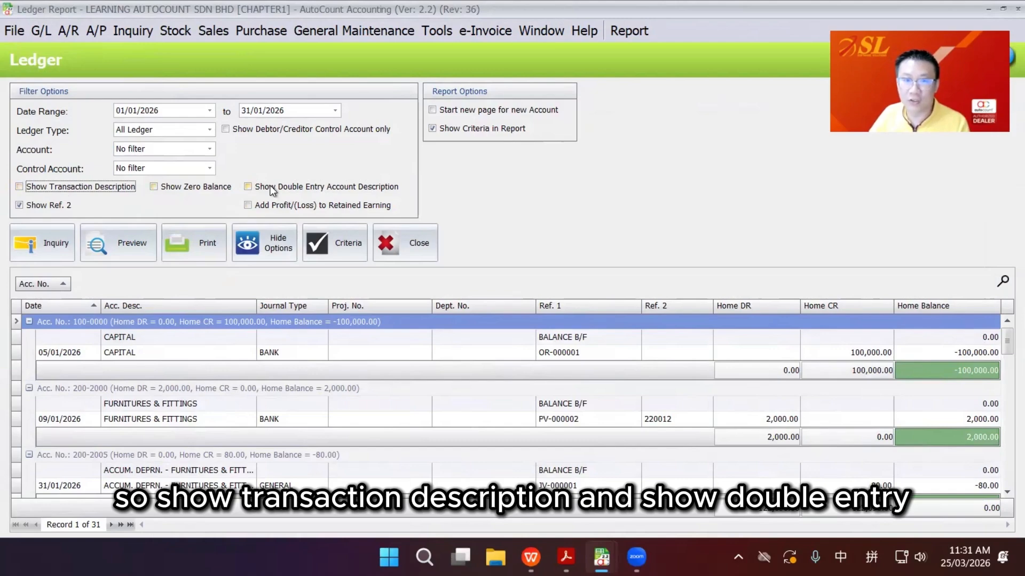
pyautogui.click(35, 244)
pyautogui.click(118, 244)
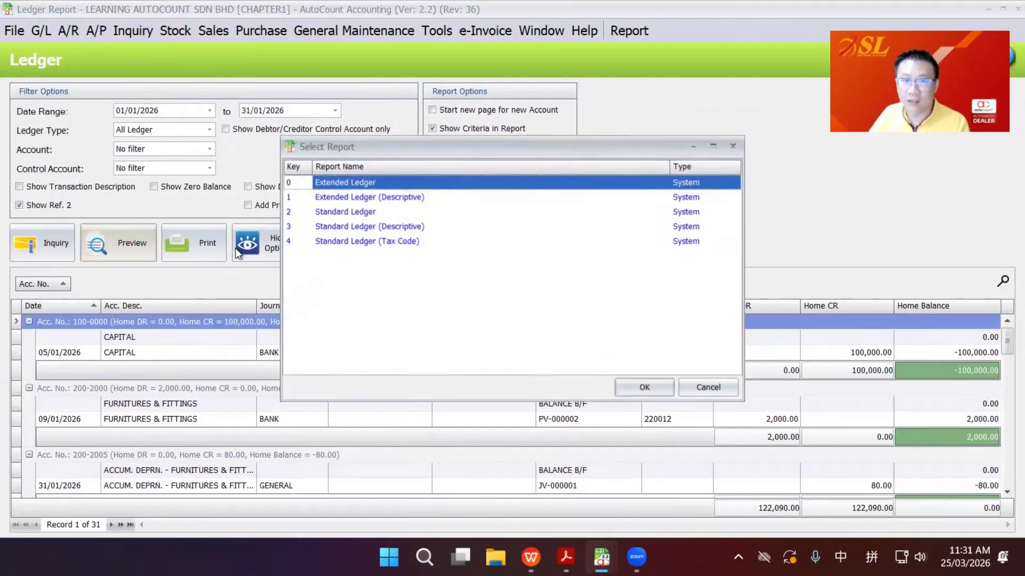
pyautogui.click(709, 389)
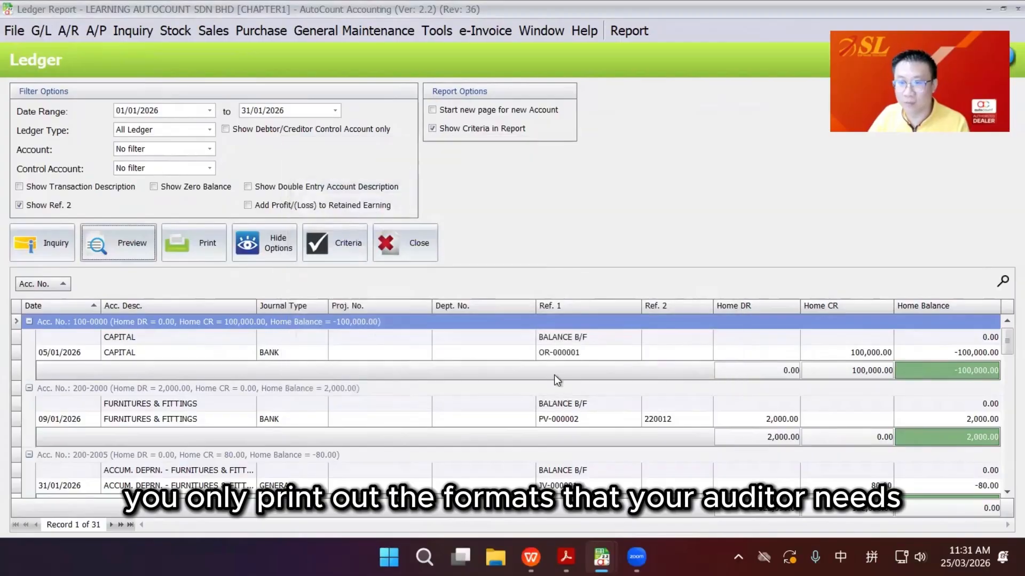
pyautogui.scroll(-15, 563, 379)
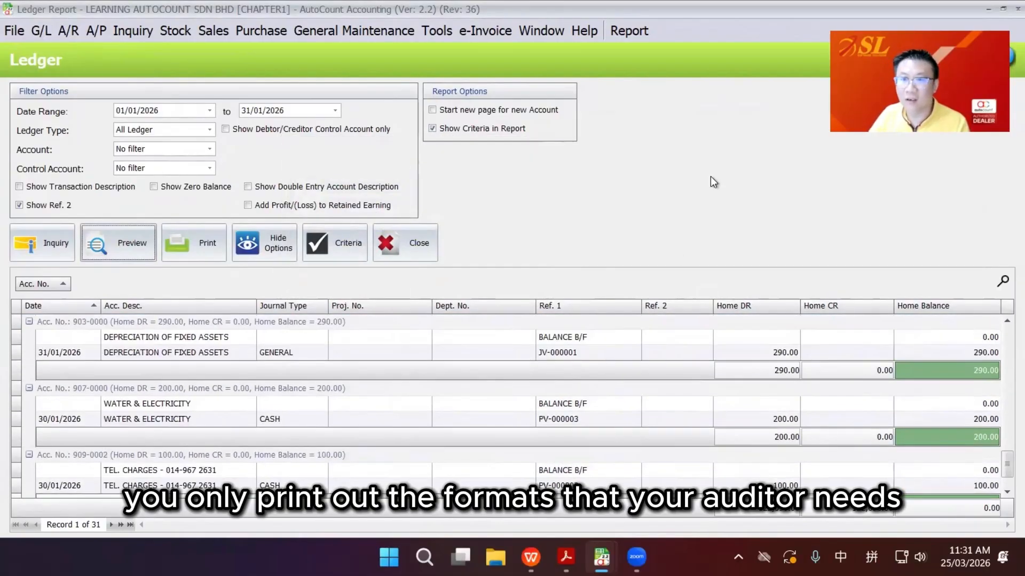
pyautogui.click(812, 3)
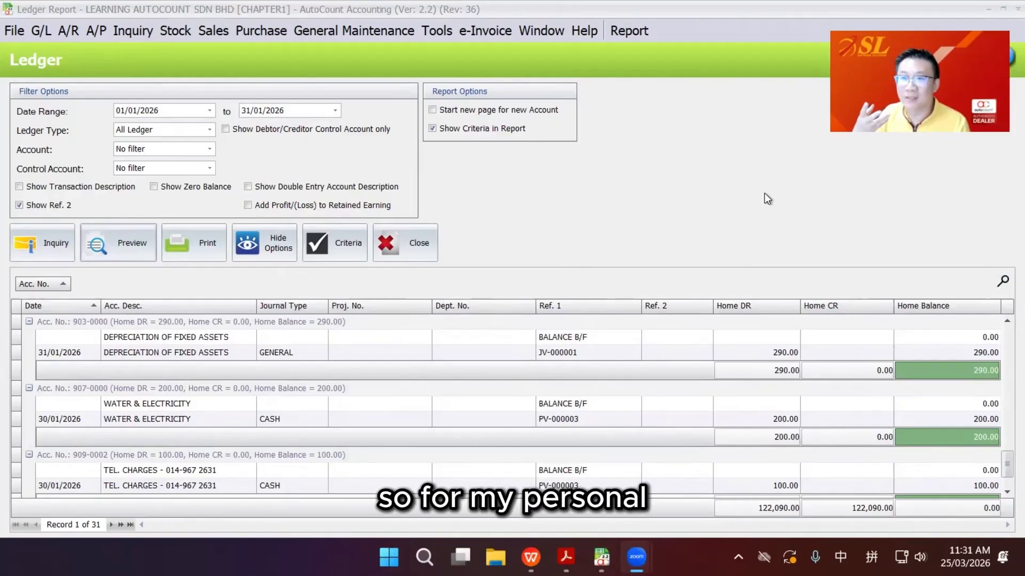
# Step: Open Account Inquiry and look up the CIMB bank account 310-CIMB for 01/01/2026 to 31/01/2026
pyautogui.click(139, 35)
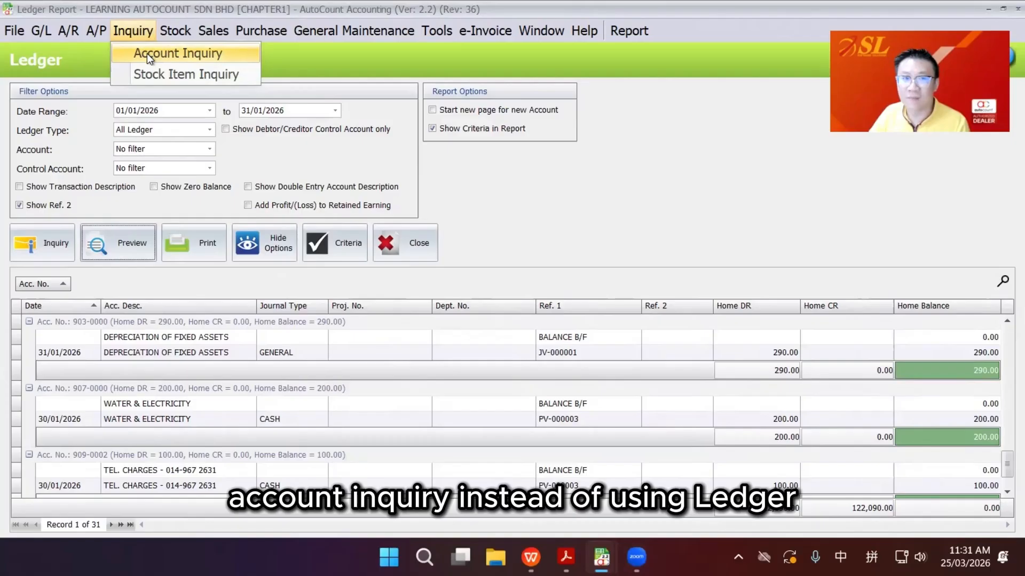
pyautogui.click(147, 54)
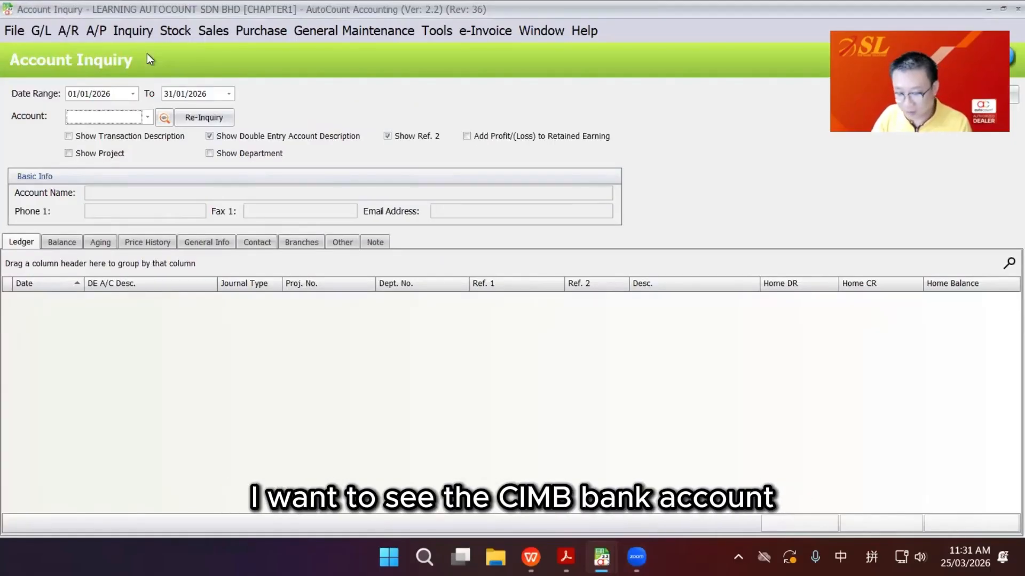
pyautogui.write('cimb')
pyautogui.press('shift')
pyautogui.write('cimb')
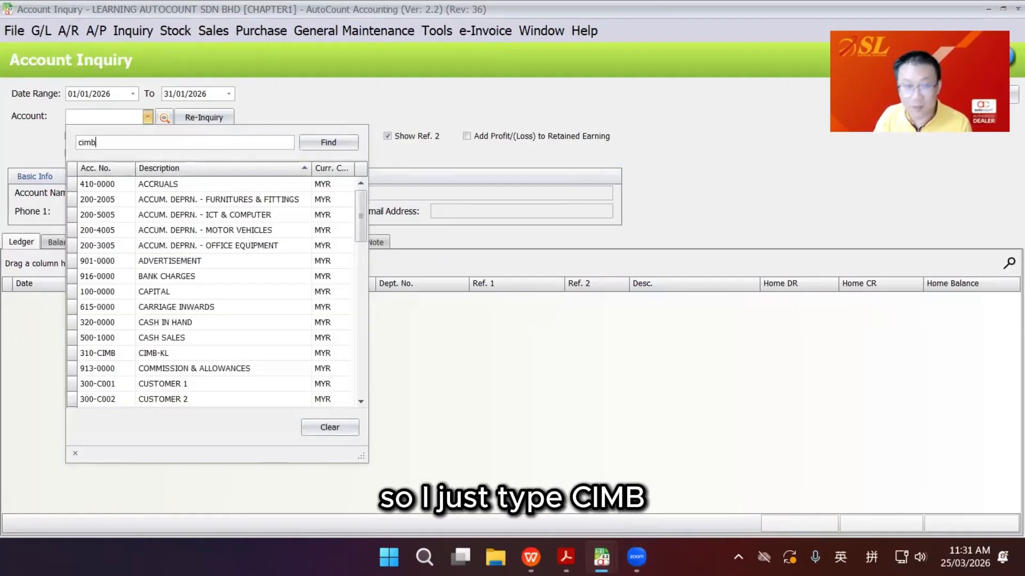
pyautogui.press('Return')
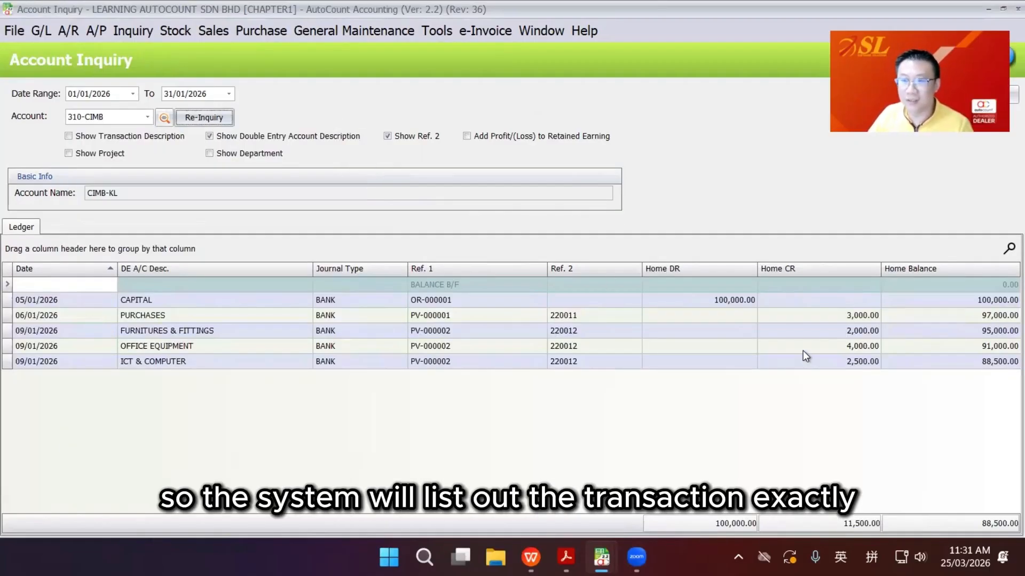
# Step: Examine the CIMB-KL debit and credit entries and how the running balance develops down to the last line
pyautogui.click(739, 301)
pyautogui.click(828, 320)
pyautogui.click(834, 350)
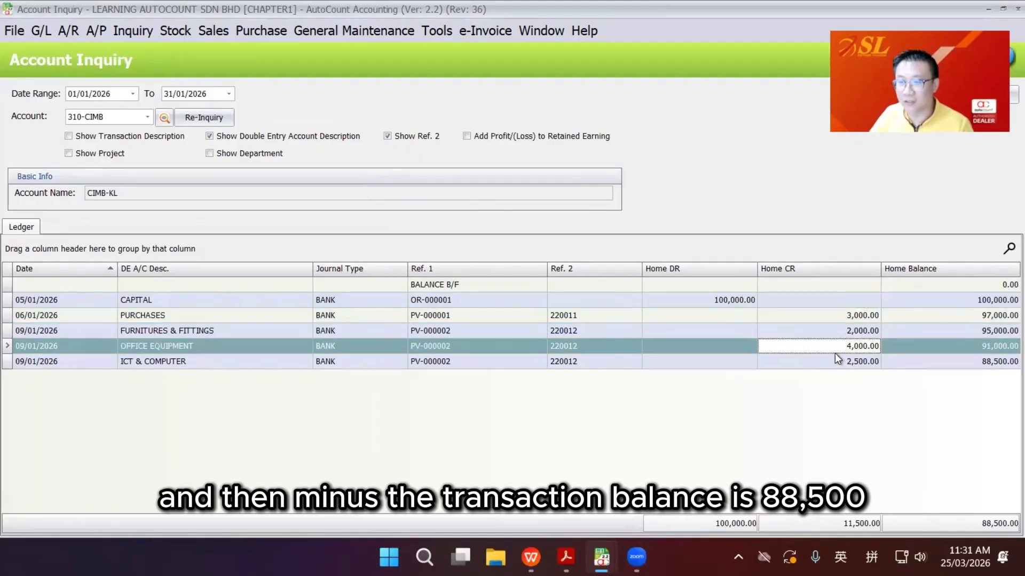
pyautogui.click(837, 363)
pyautogui.click(989, 364)
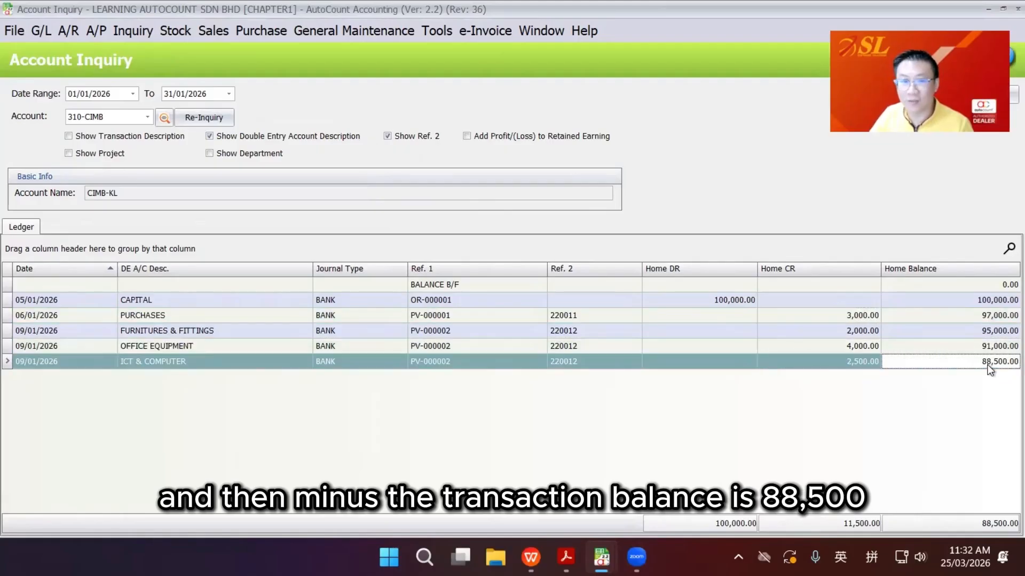
pyautogui.doubleClick(632, 299)
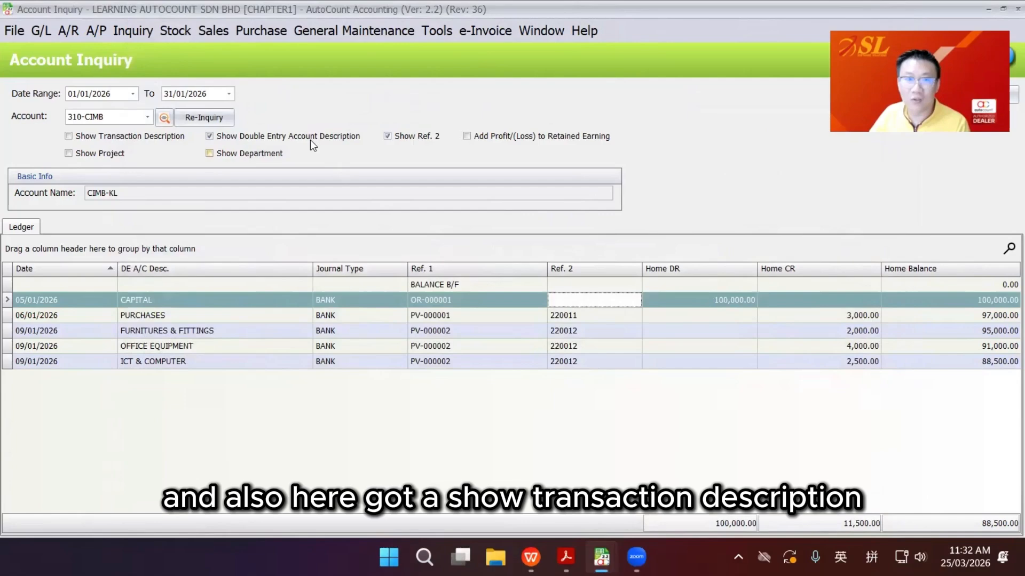
# Step: Rerun the CIMB-KL inquiry with Show Double Entry Account Description off and check the combined PV-000002 payment line
pyautogui.click(308, 138)
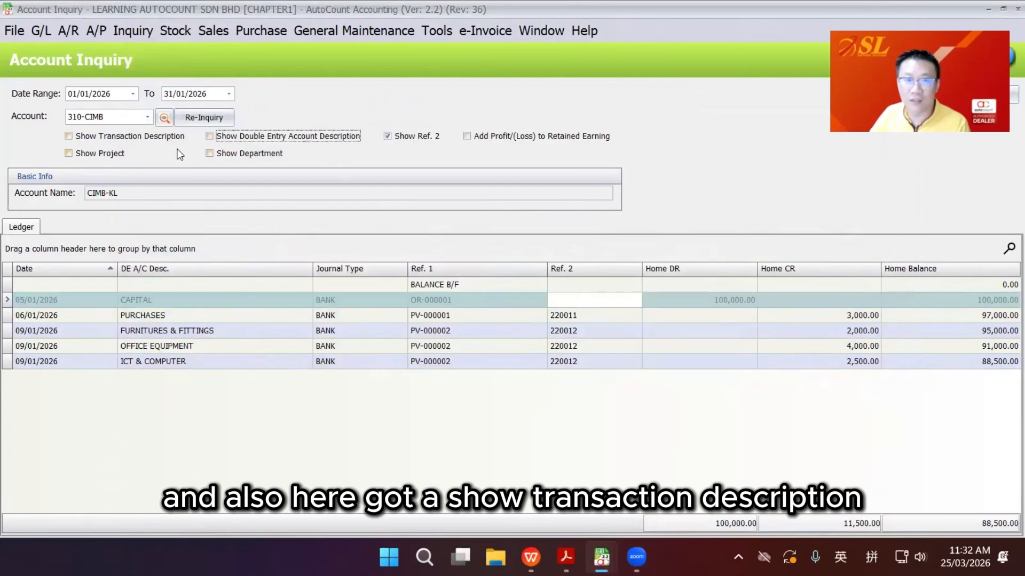
pyautogui.click(188, 118)
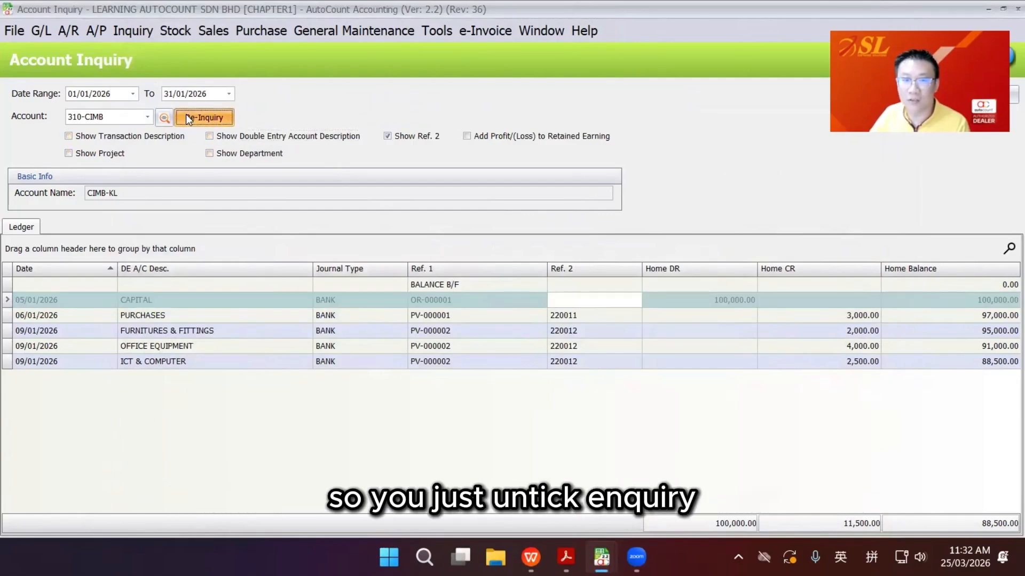
pyautogui.click(291, 331)
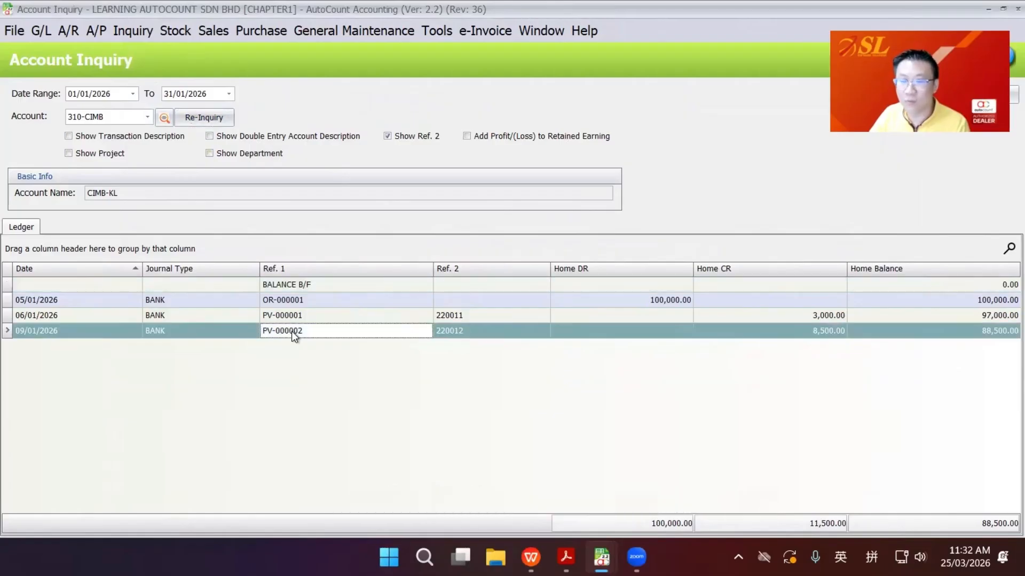
pyautogui.click(805, 331)
# Step: Rerun the inquiry with Show Transaction Description and Show Double Entry Account Description on, and check how PV-000002 is broken down
pyautogui.click(326, 132)
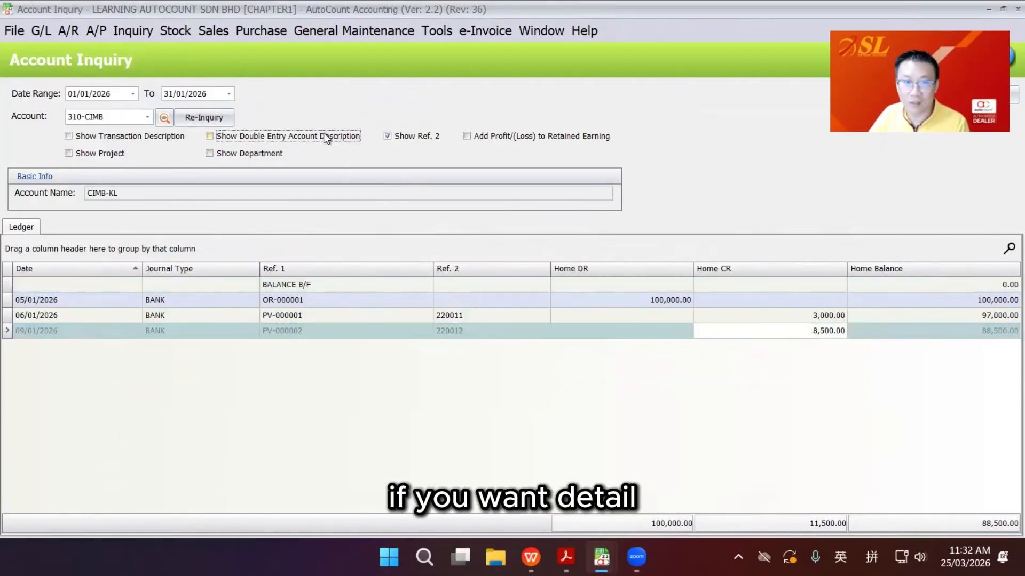
pyautogui.click(144, 132)
pyautogui.click(201, 117)
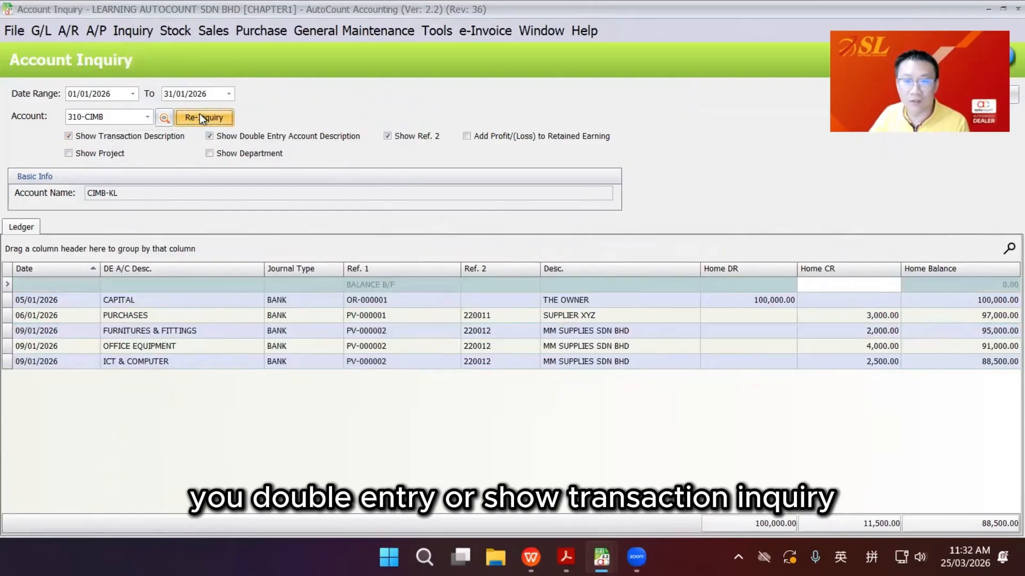
pyautogui.click(191, 331)
pyautogui.click(882, 332)
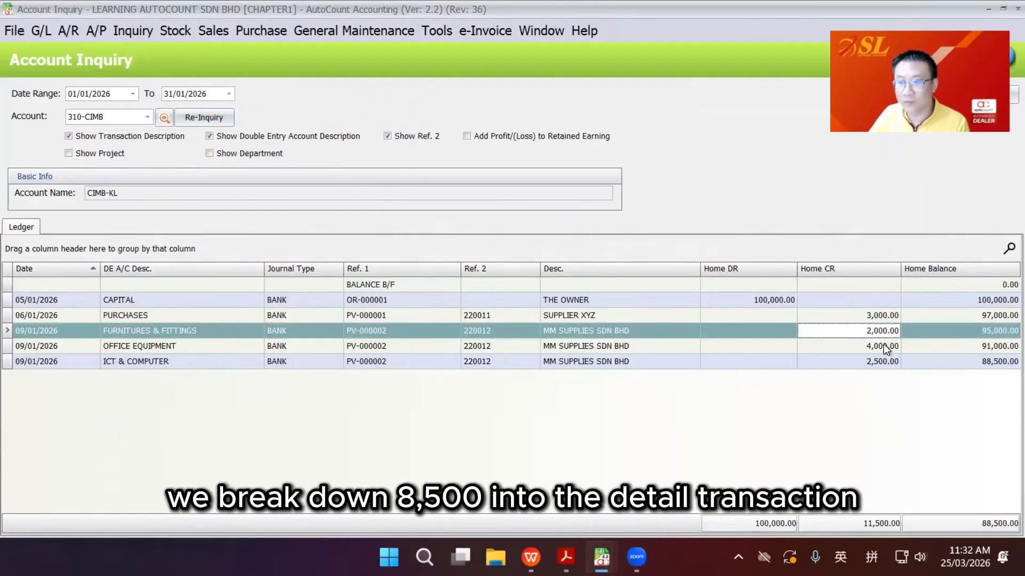
pyautogui.click(883, 363)
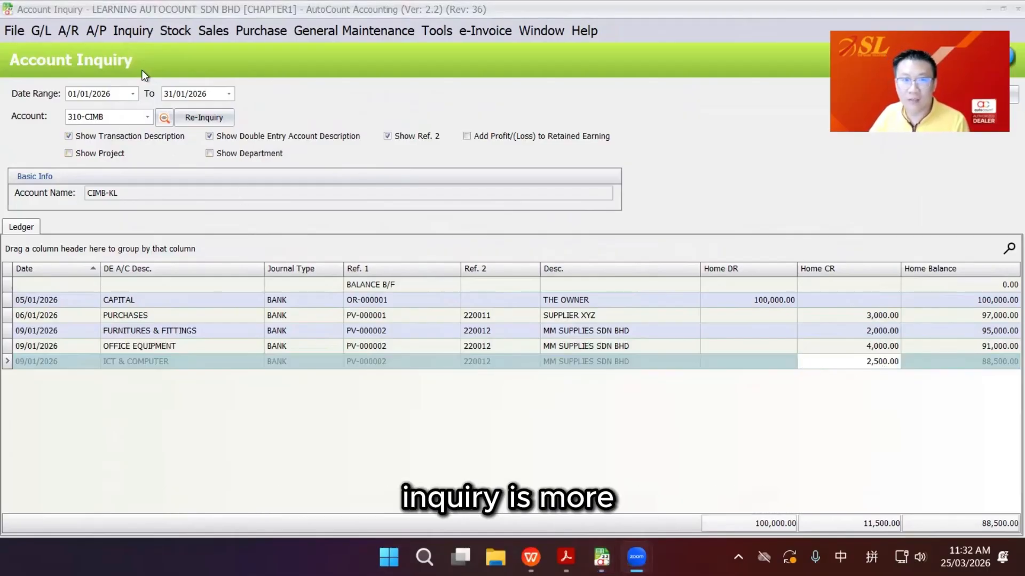
# Step: Close the CIMB-KL Account Inquiry and return to the Ledger report
pyautogui.click(401, 315)
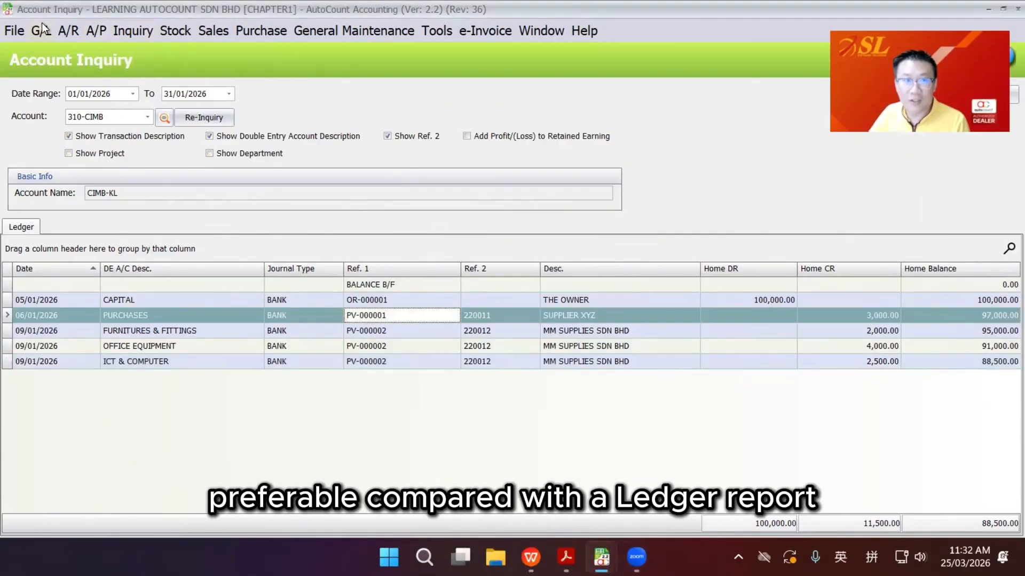
pyautogui.click(41, 31)
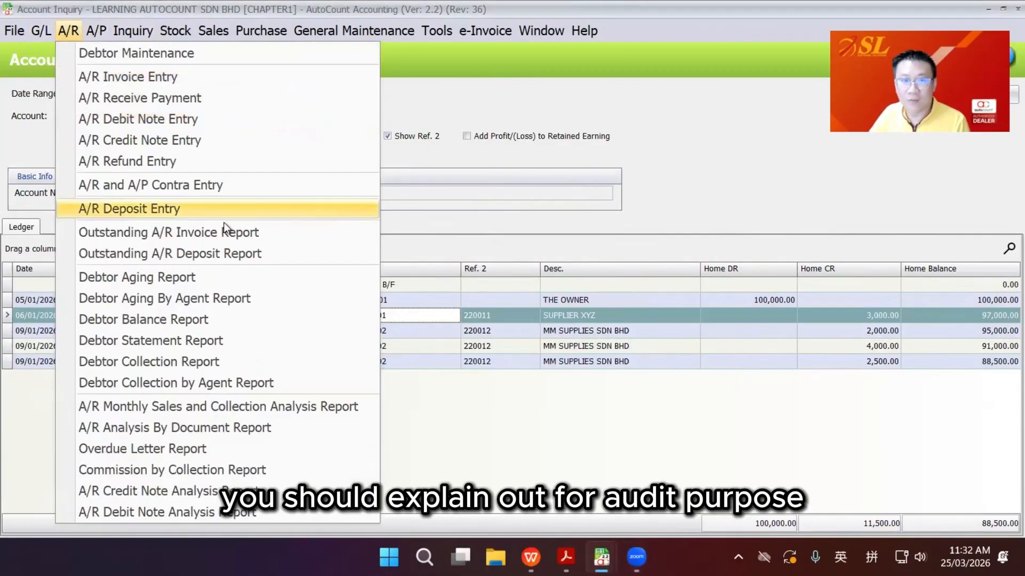
pyautogui.click(656, 286)
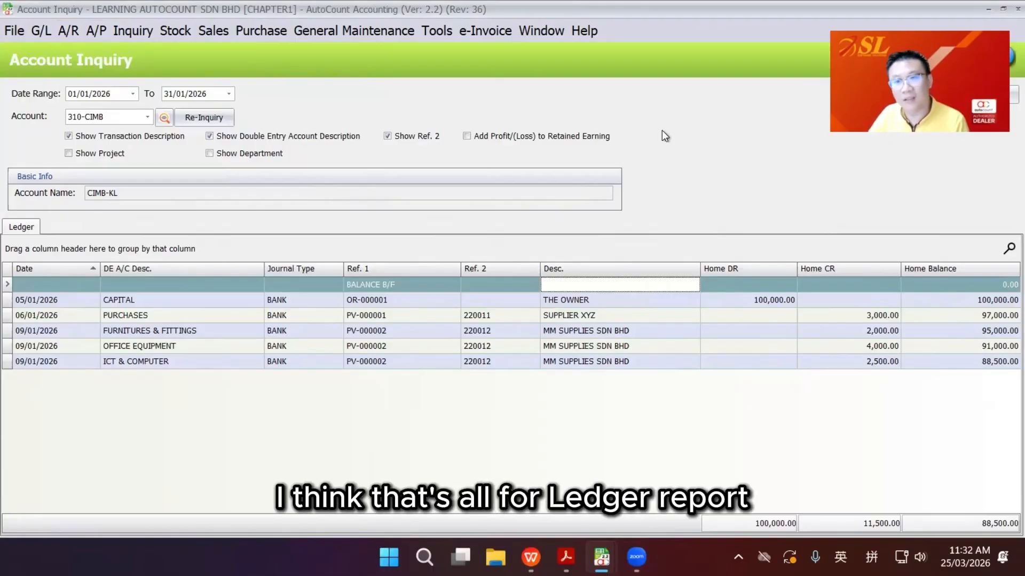
pyautogui.press('Escape')
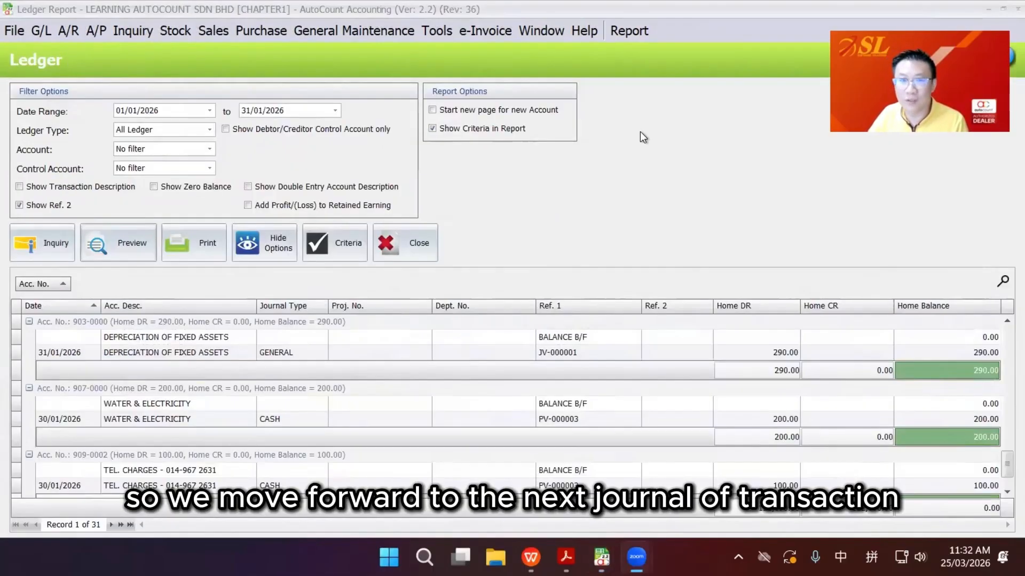
# Step: Open the Journal of Transaction Report and run the inquiry for 01/01/2026 to 31/01/2026
pyautogui.click(41, 31)
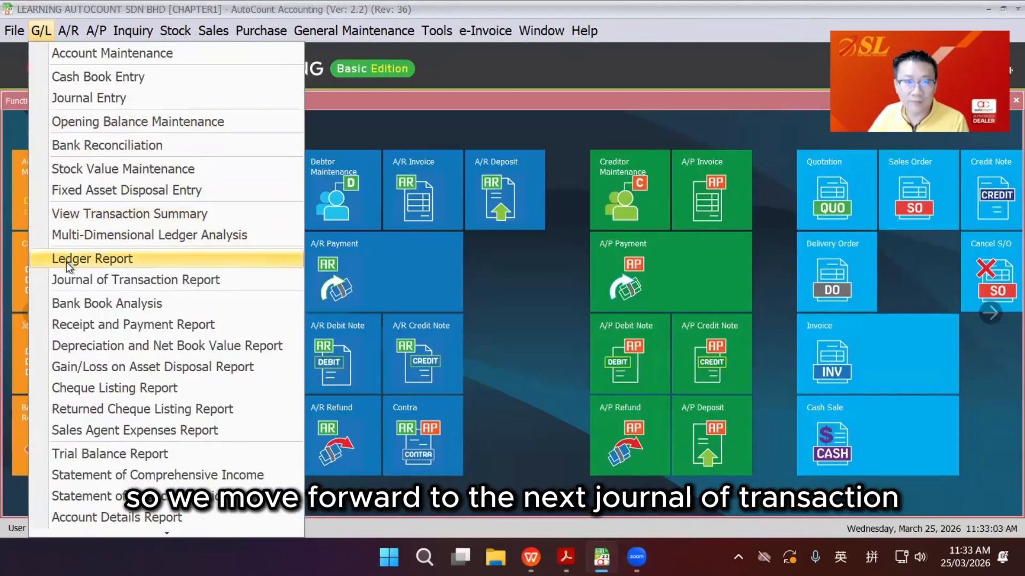
pyautogui.click(107, 279)
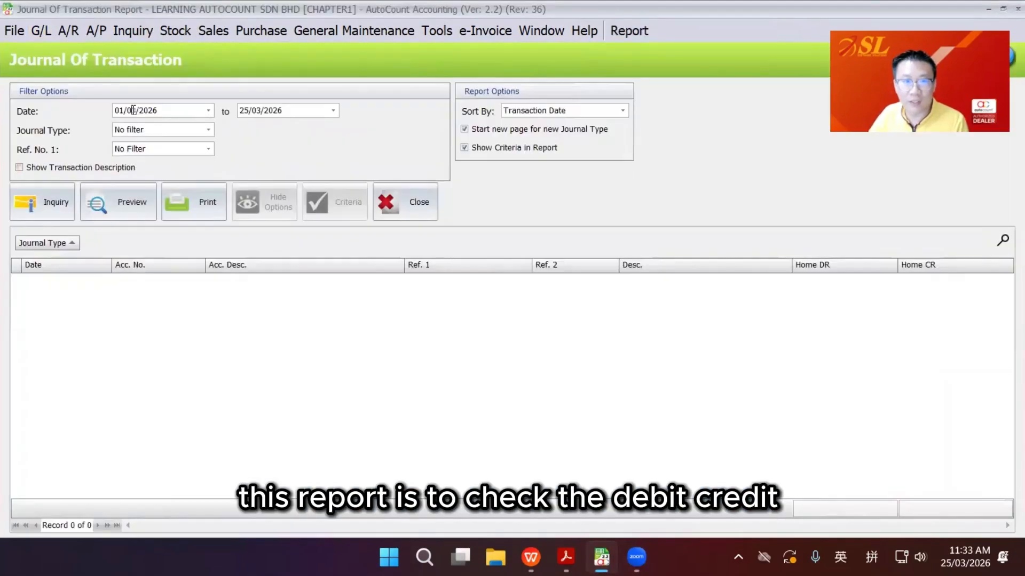
pyautogui.press('Tab')
pyautogui.click(43, 202)
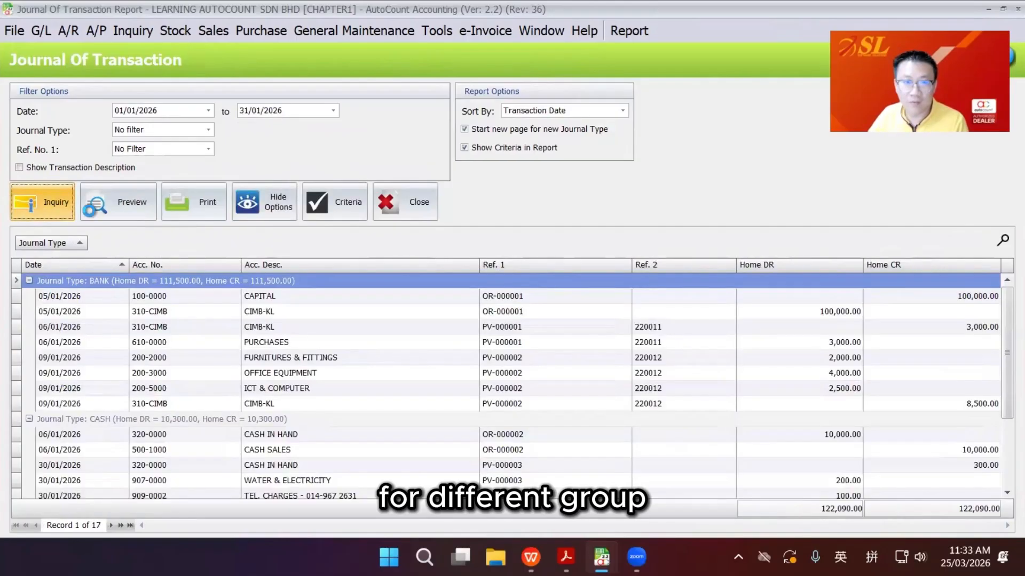
# Step: Preview the Journal of Transaction Listing by journal type and view receipt voucher OR-000001 from it
pyautogui.click(120, 201)
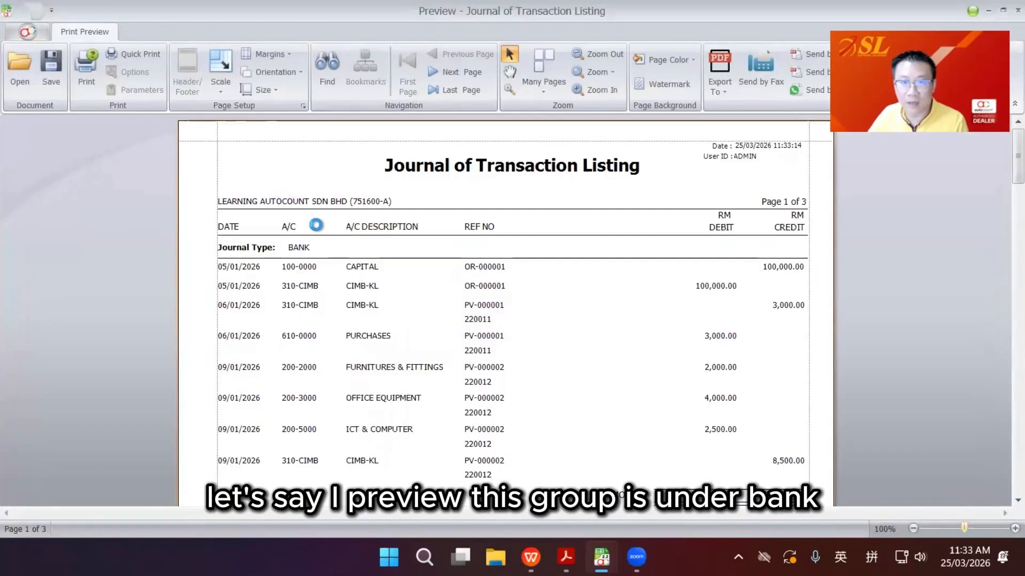
pyautogui.scroll(-10, 322, 249)
pyautogui.scroll(-10, 332, 252)
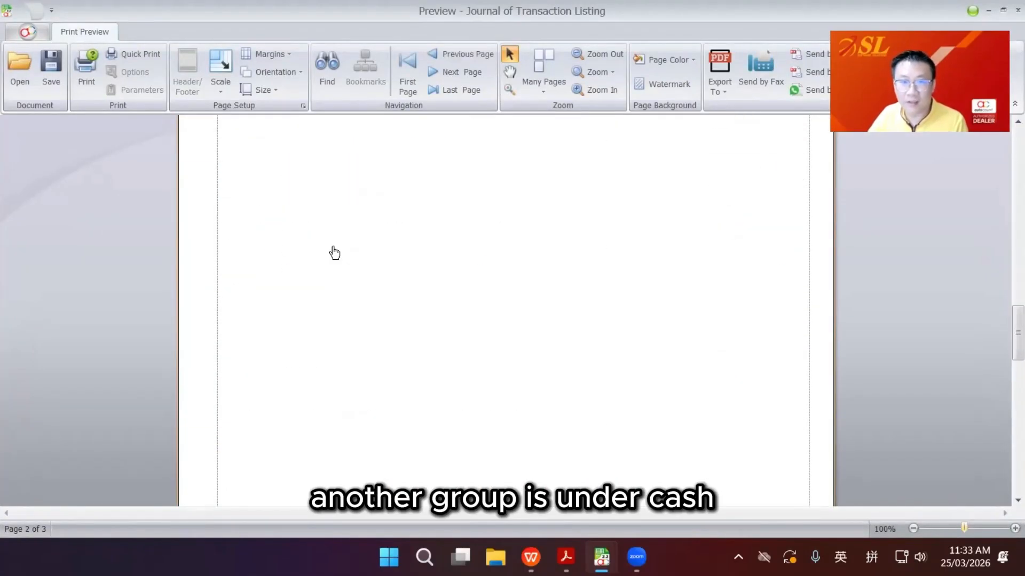
pyautogui.scroll(15, 346, 270)
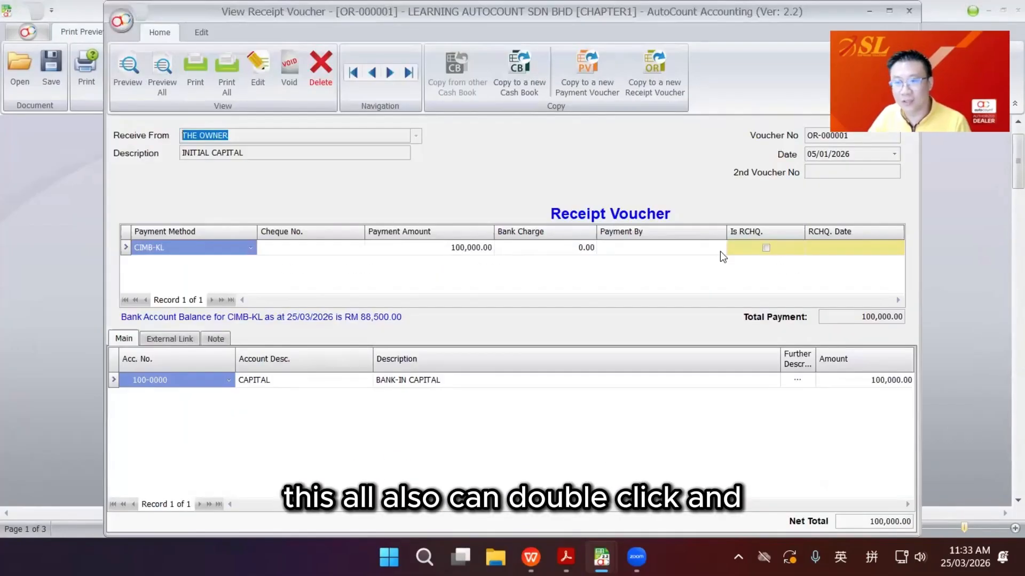
pyautogui.press('Escape')
# Step: Compare the debit and credit totals of the BANK and CASH groups in the listing, and close the preview and report
pyautogui.scroll(-3, 722, 258)
pyautogui.scroll(3, 723, 256)
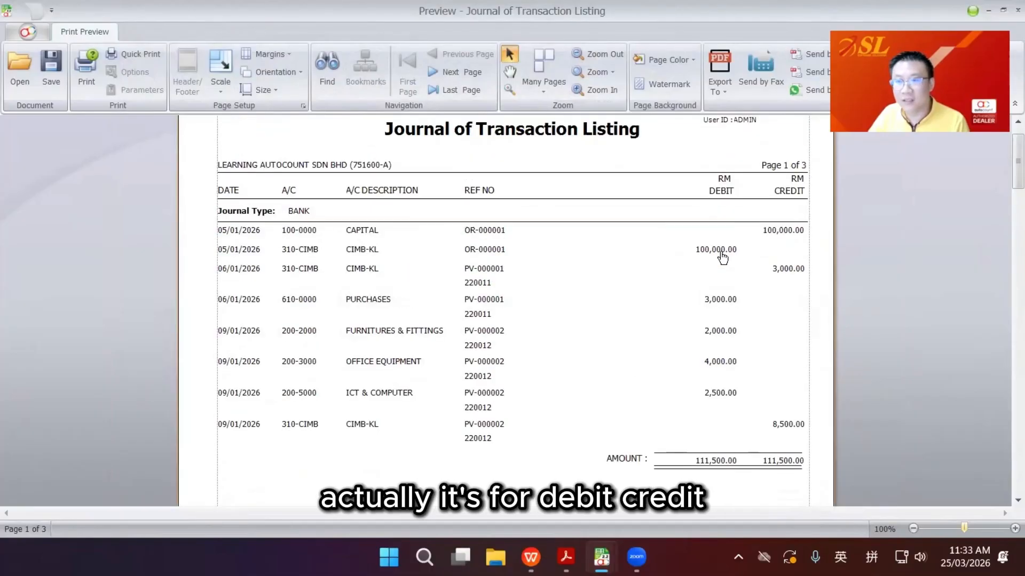
pyautogui.scroll(-3, 703, 322)
pyautogui.scroll(3, 736, 321)
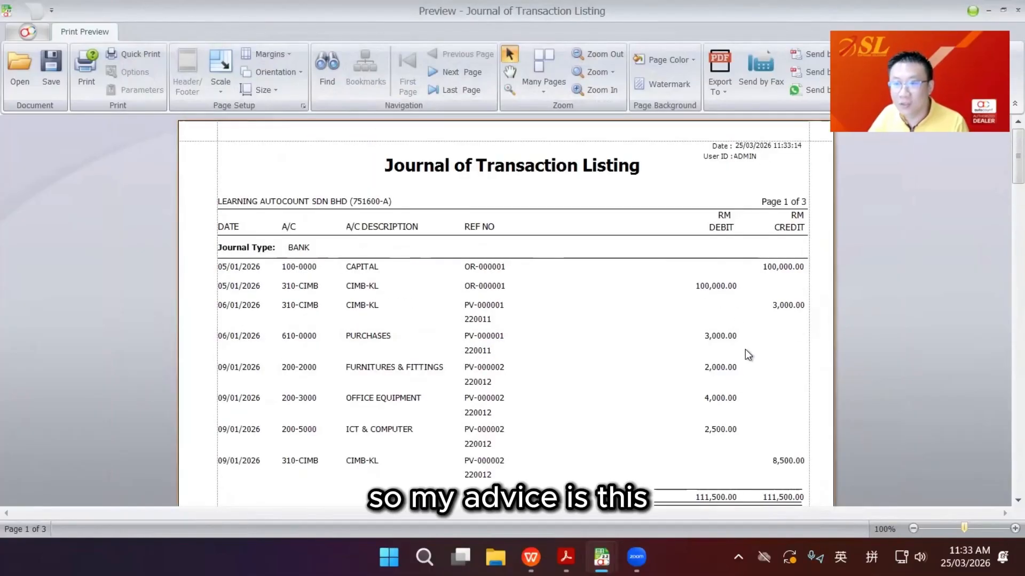
pyautogui.scroll(-3, 744, 349)
pyautogui.scroll(3, 575, 296)
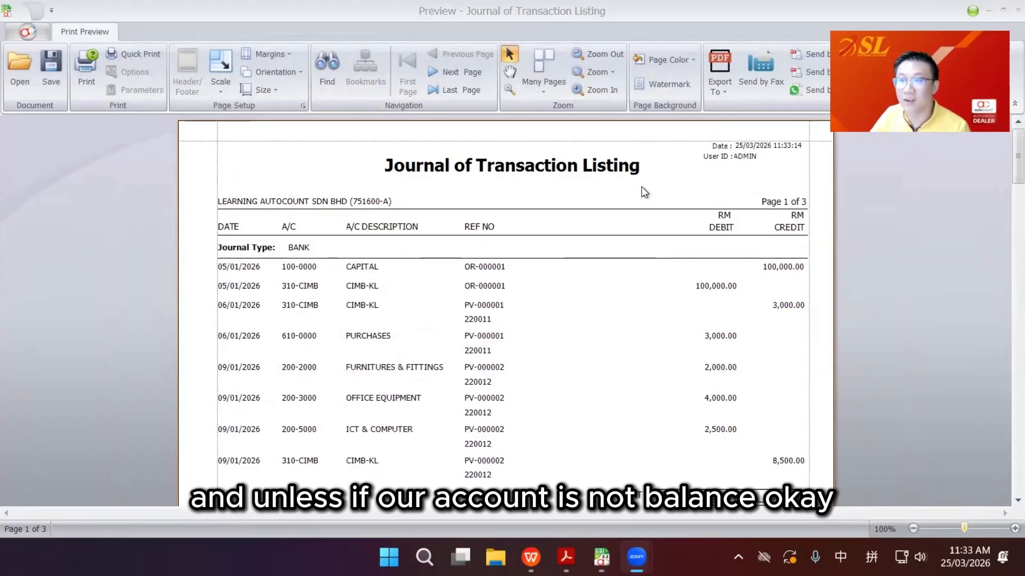
pyautogui.scroll(-2, 644, 193)
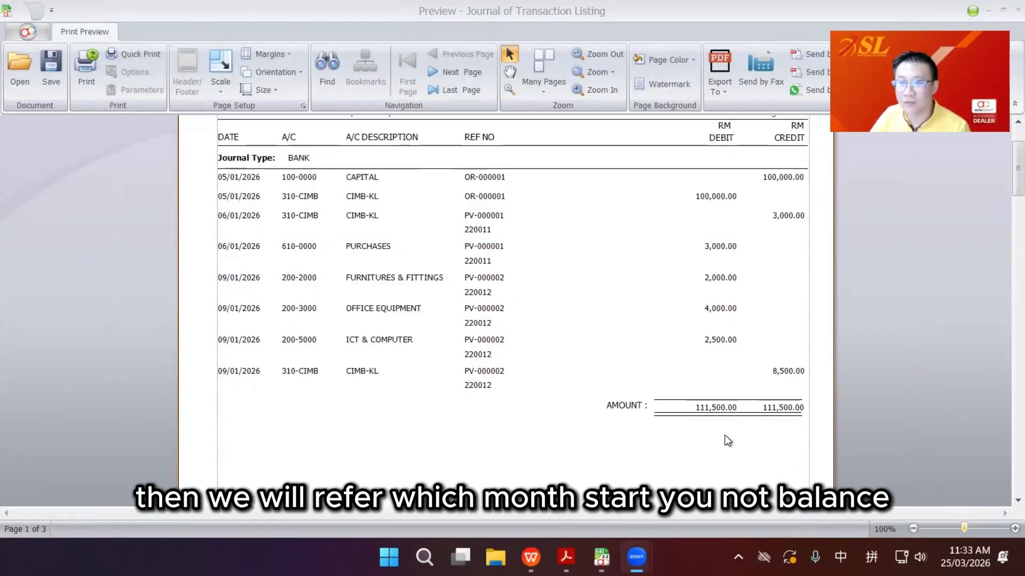
pyautogui.scroll(2, 727, 440)
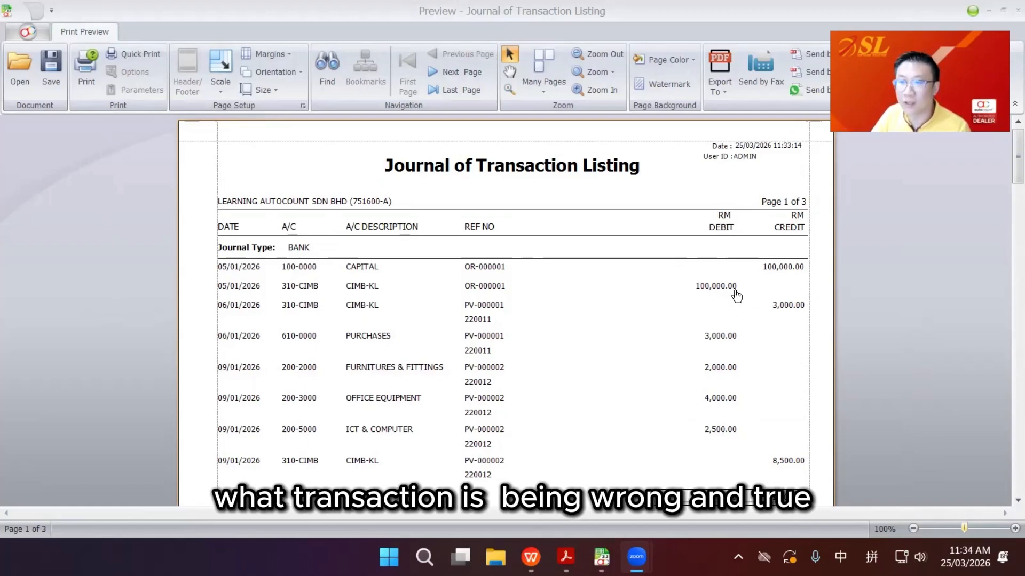
pyautogui.scroll(-10, 607, 320)
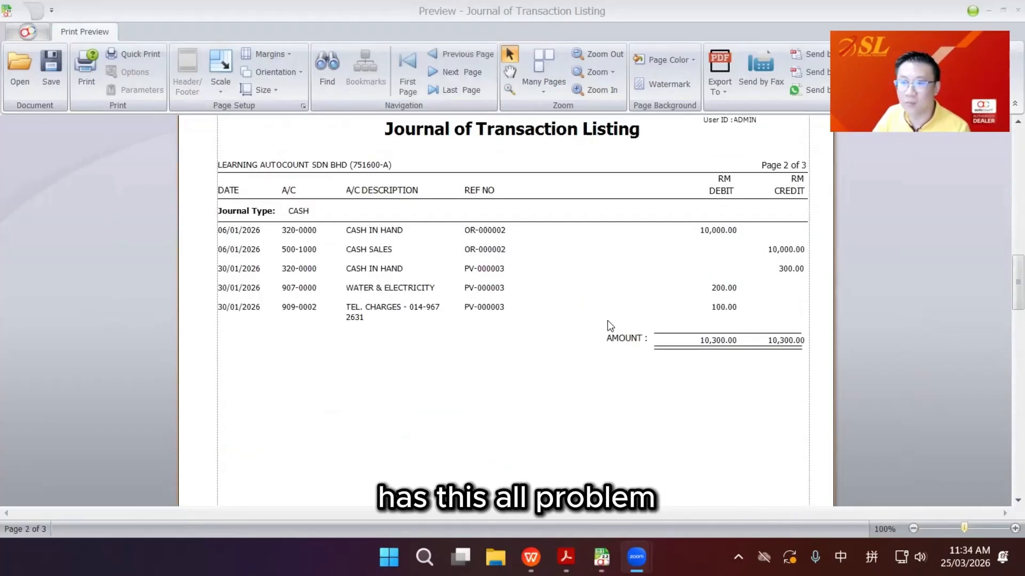
pyautogui.scroll(10, 607, 320)
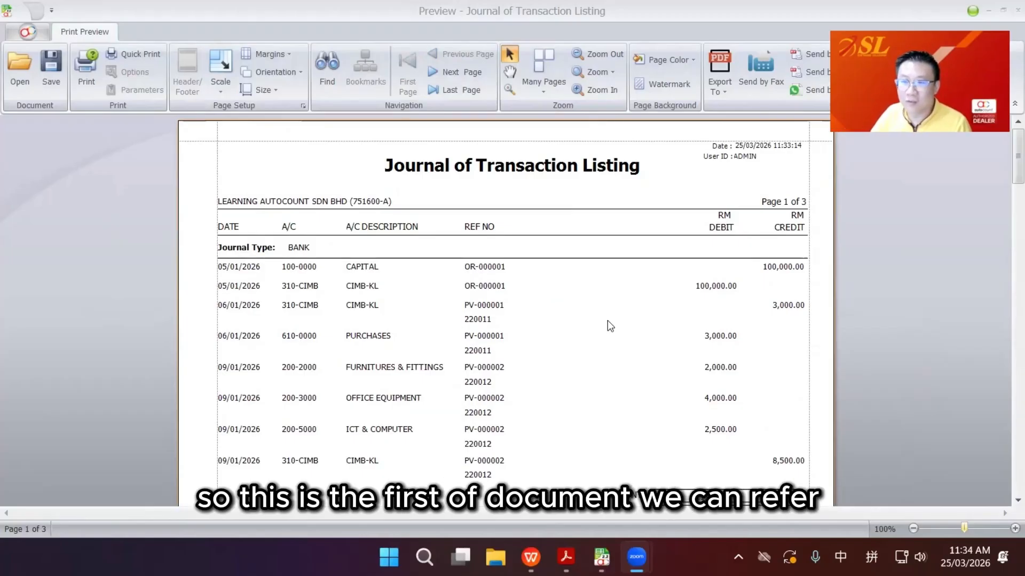
pyautogui.scroll(-3, 608, 321)
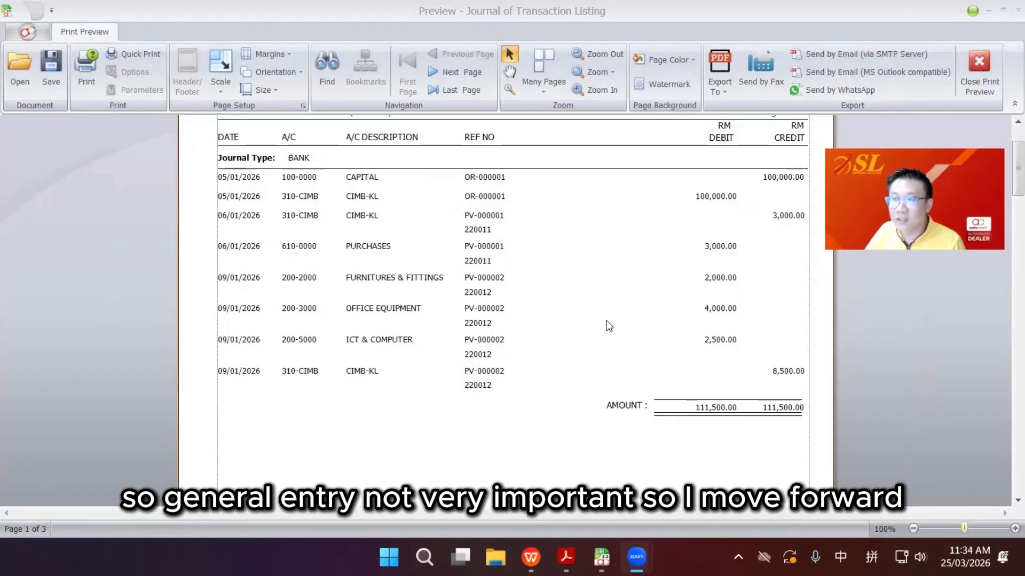
pyautogui.click(979, 69)
pyautogui.click(418, 201)
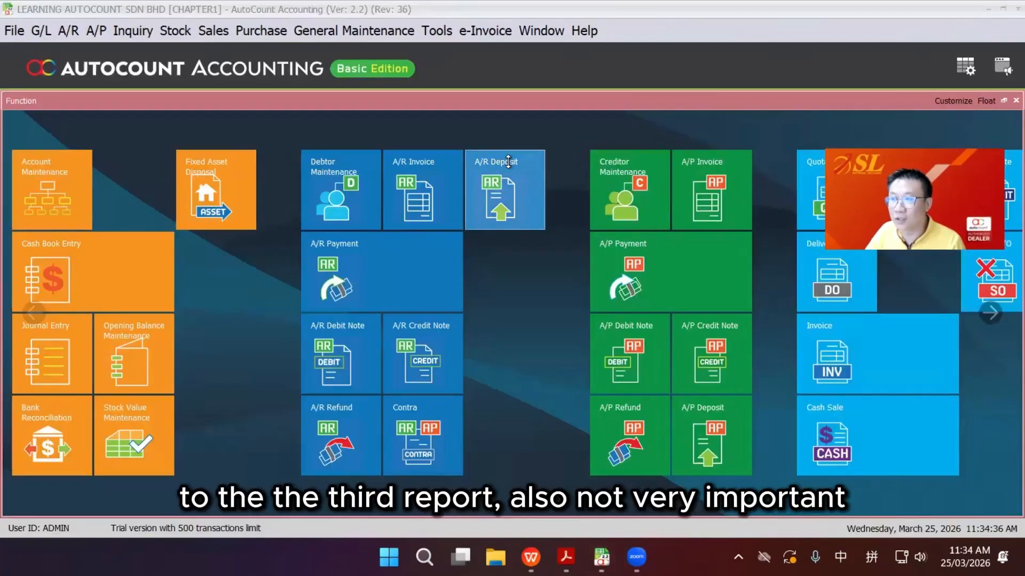
# Step: Open the Trial Balance Report and preview it as at 31/03/2026
pyautogui.click(41, 30)
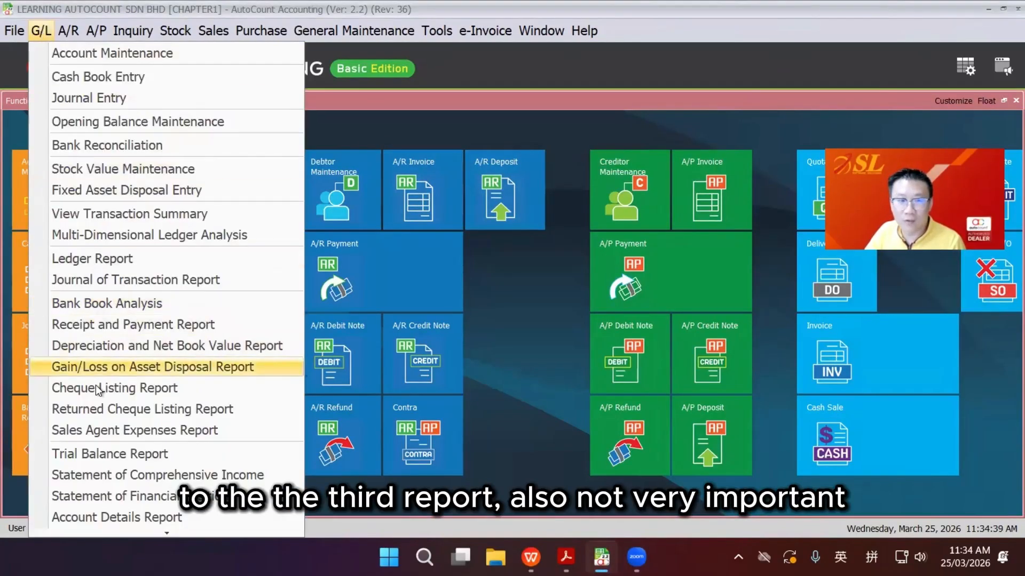
pyautogui.click(108, 456)
pyautogui.click(80, 93)
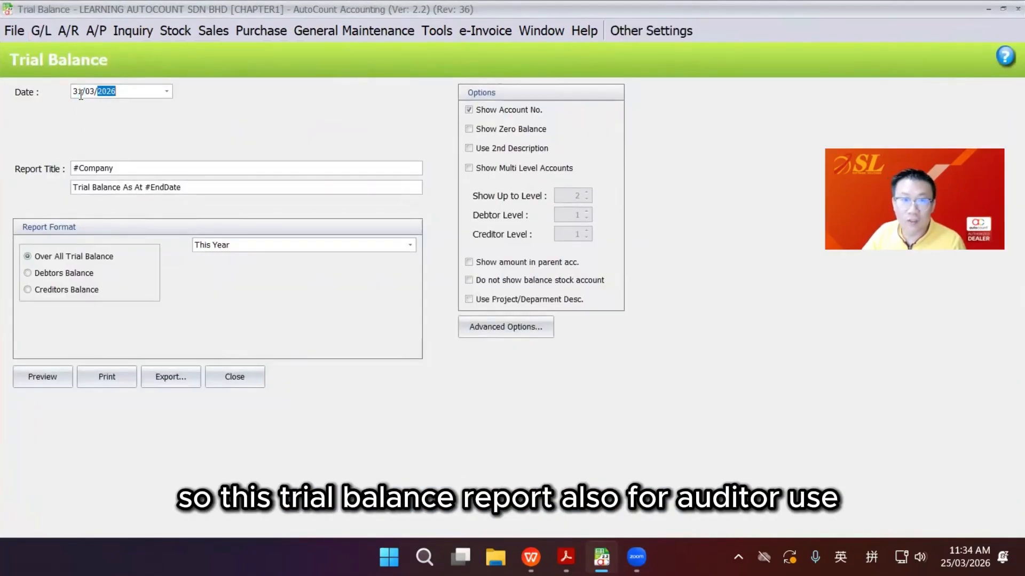
pyautogui.scroll(-5, 430, 317)
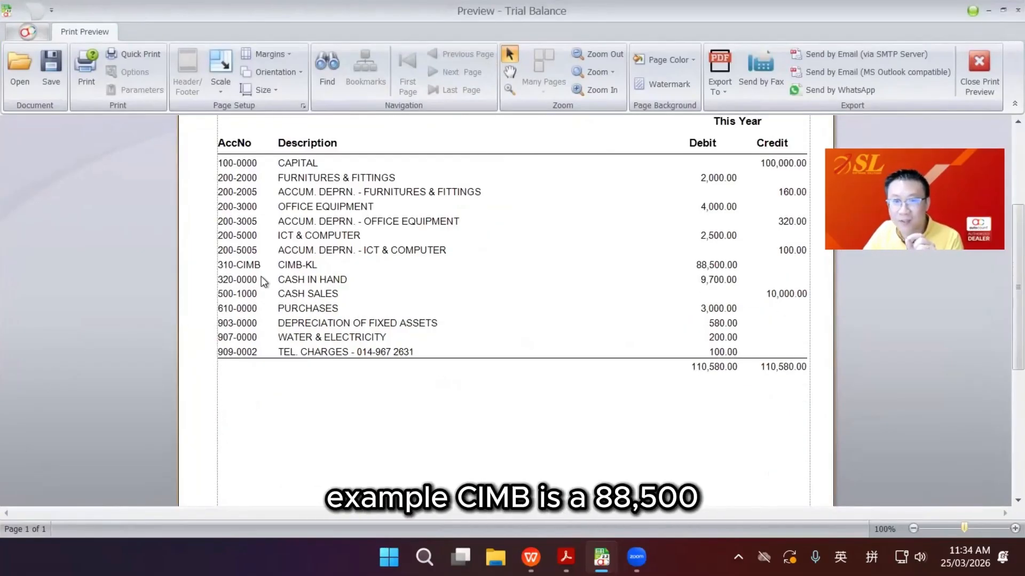
# Step: Drill down into the CIMB-KL debit balance, compare the trial balance's debit and credit totals, and close the preview and report
pyautogui.doubleClick(713, 265)
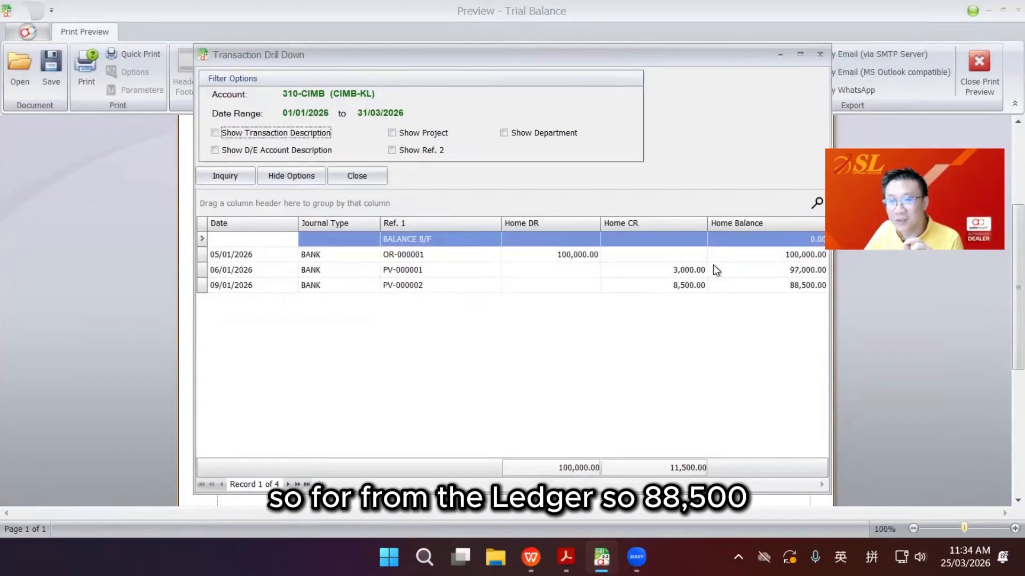
pyautogui.click(679, 289)
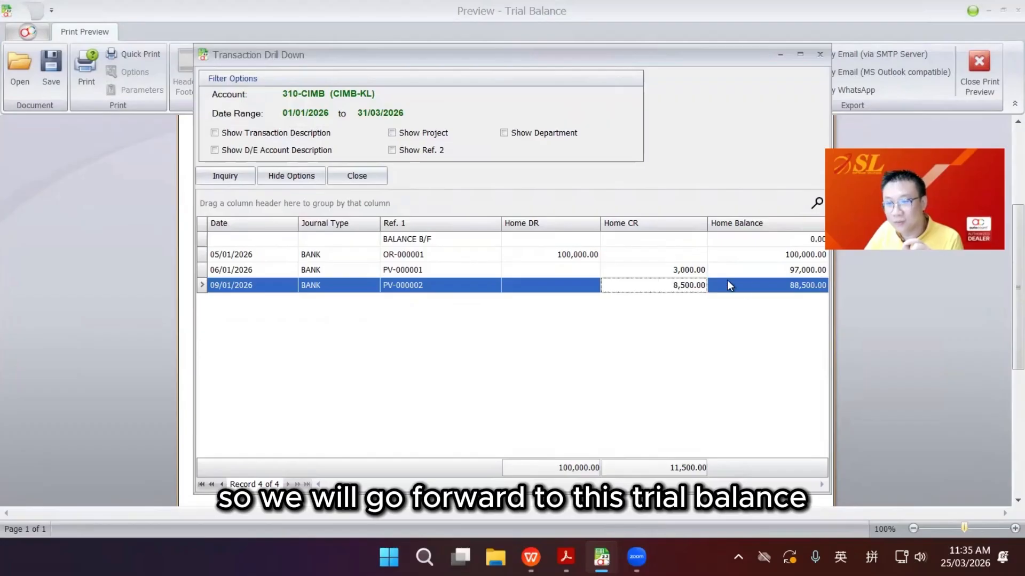
pyautogui.press('Escape')
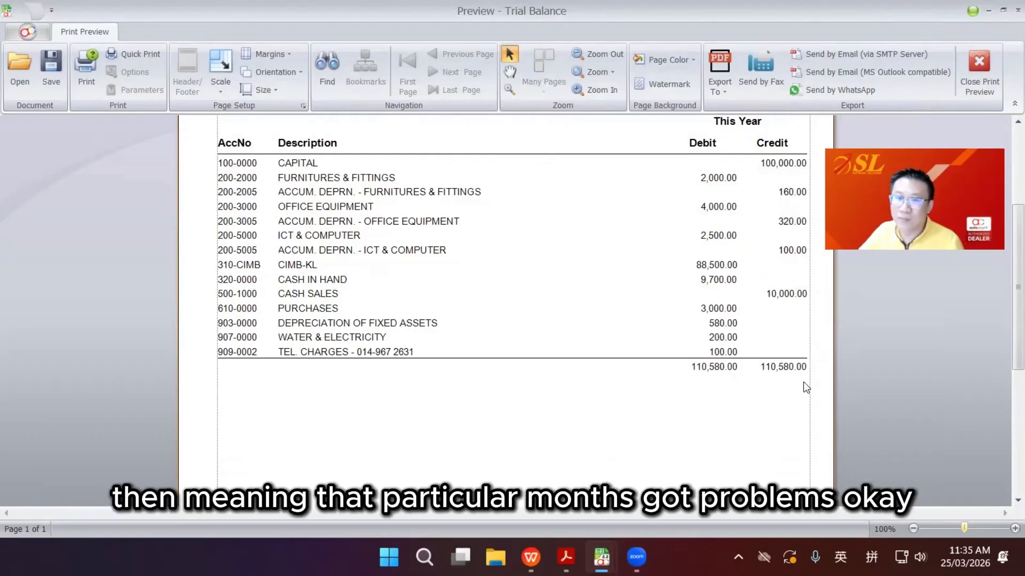
pyautogui.scroll(3, 578, 354)
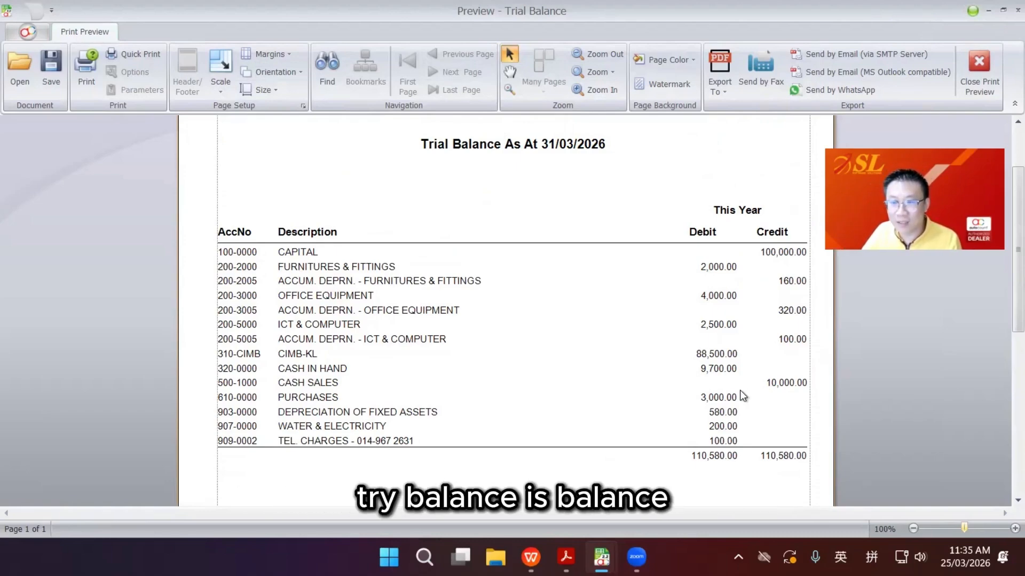
pyautogui.press('Escape')
pyautogui.press('Escape')
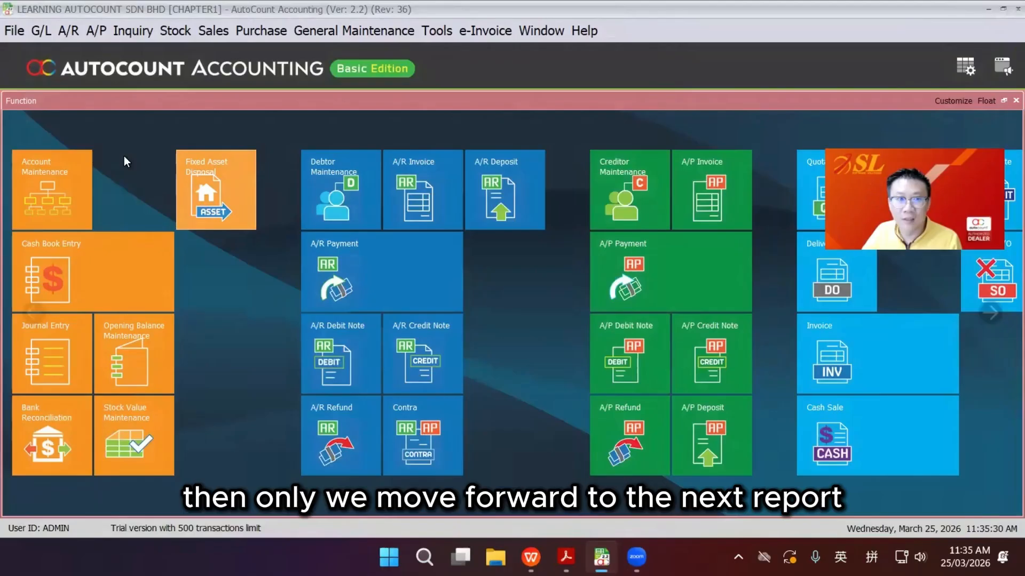
pyautogui.click(40, 31)
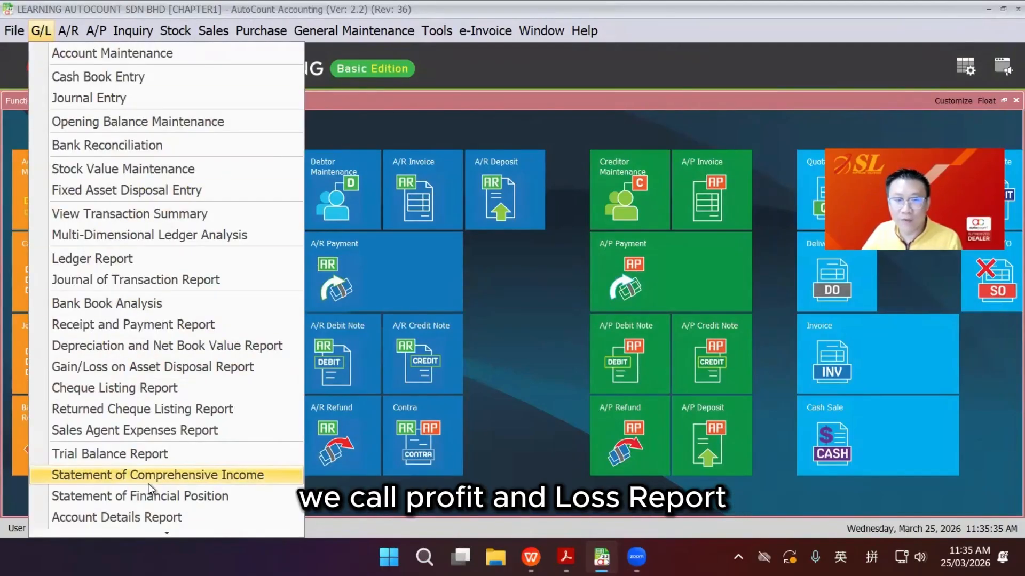
pyautogui.scroll(-1, 150, 488)
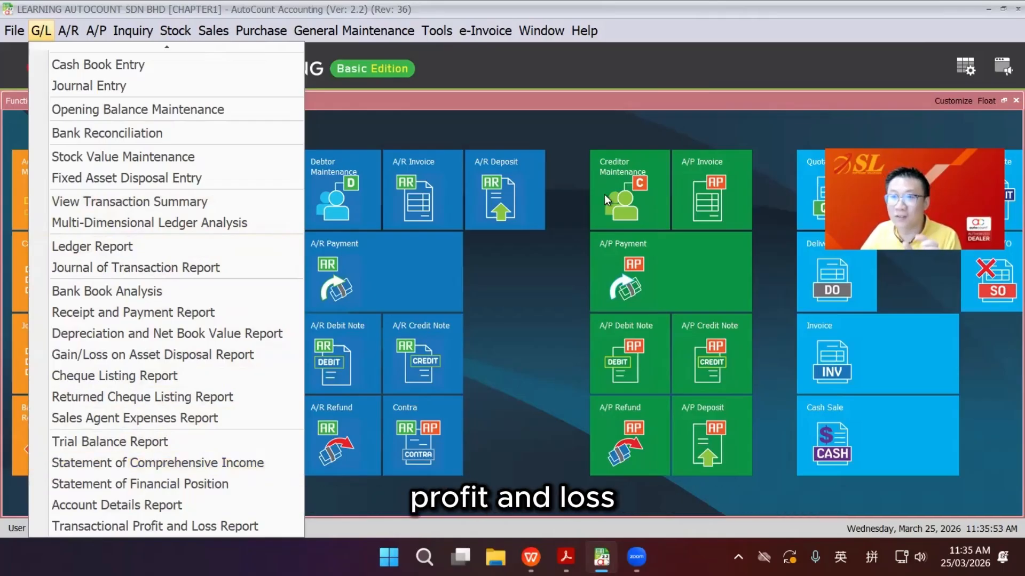
pyautogui.scroll(1, 119, 473)
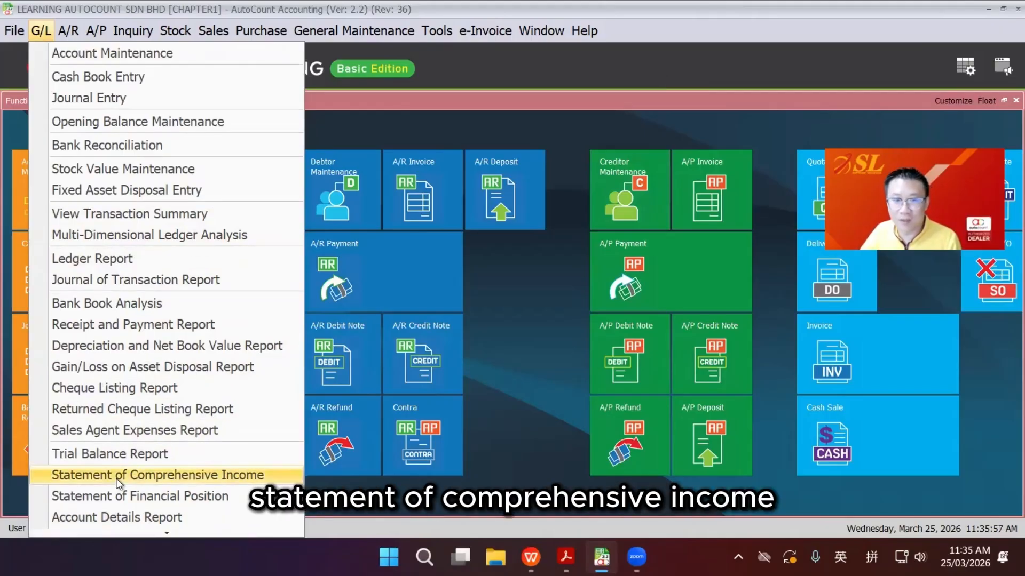
# Step: Turn off Use New Financial Reporting Standards (FRS) Terms in the application settings options
pyautogui.click(437, 30)
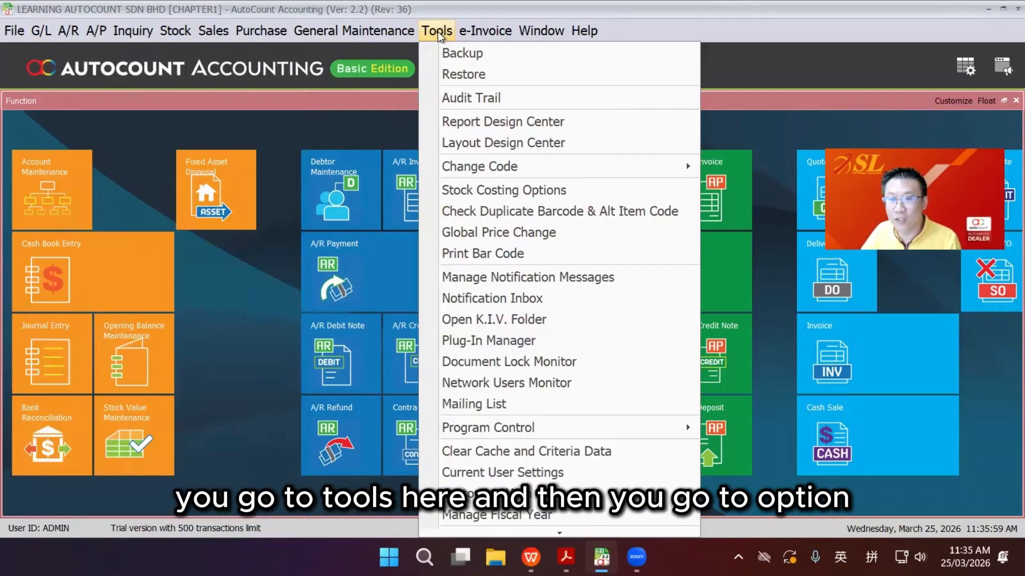
pyautogui.scroll(-1, 499, 464)
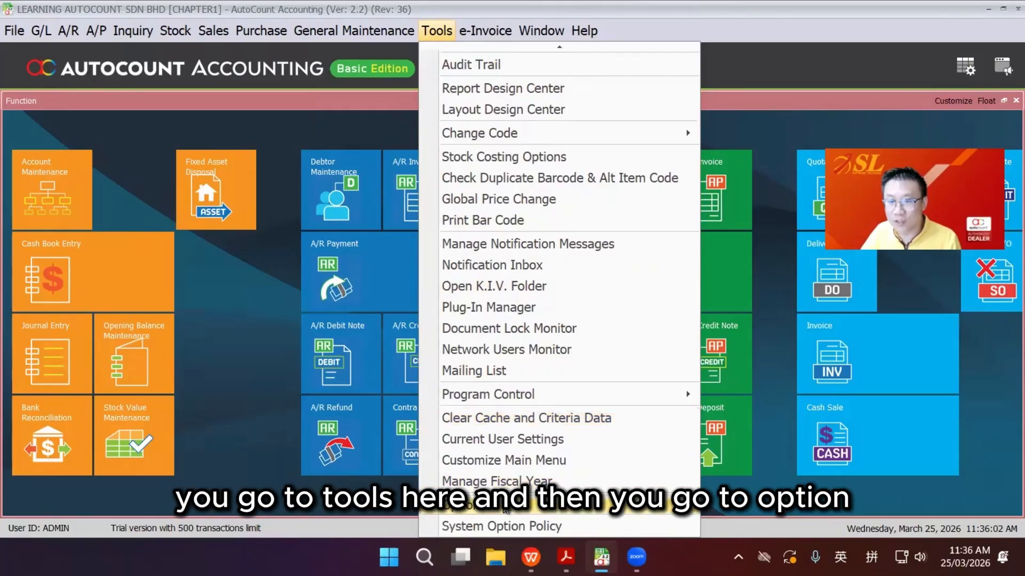
pyautogui.click(501, 504)
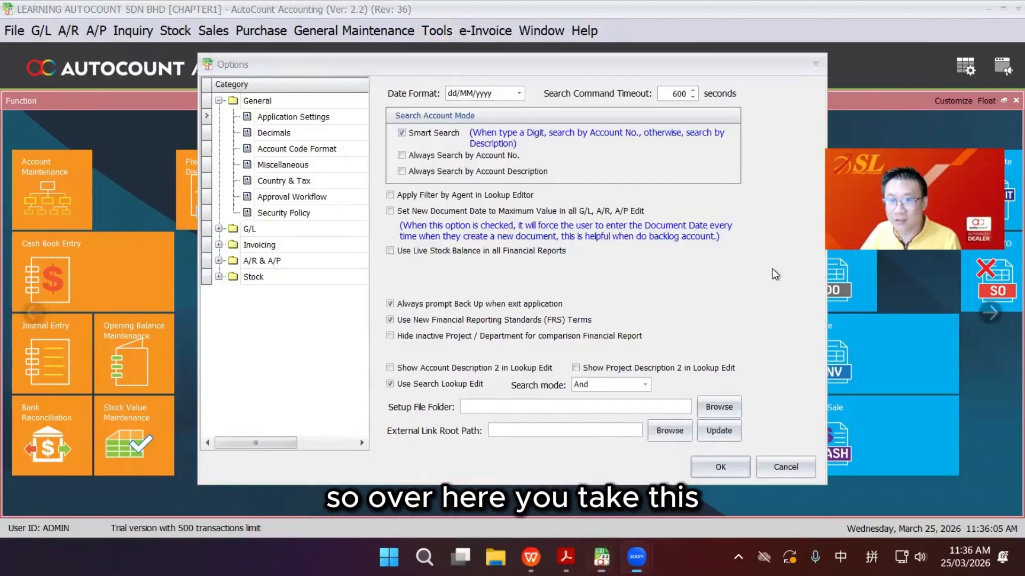
pyautogui.click(491, 321)
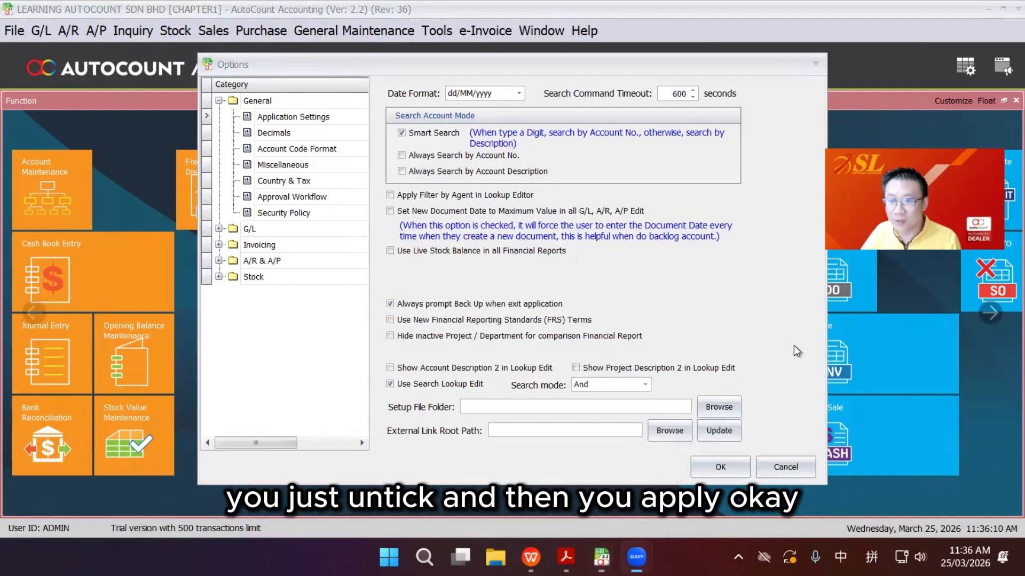
pyautogui.click(721, 467)
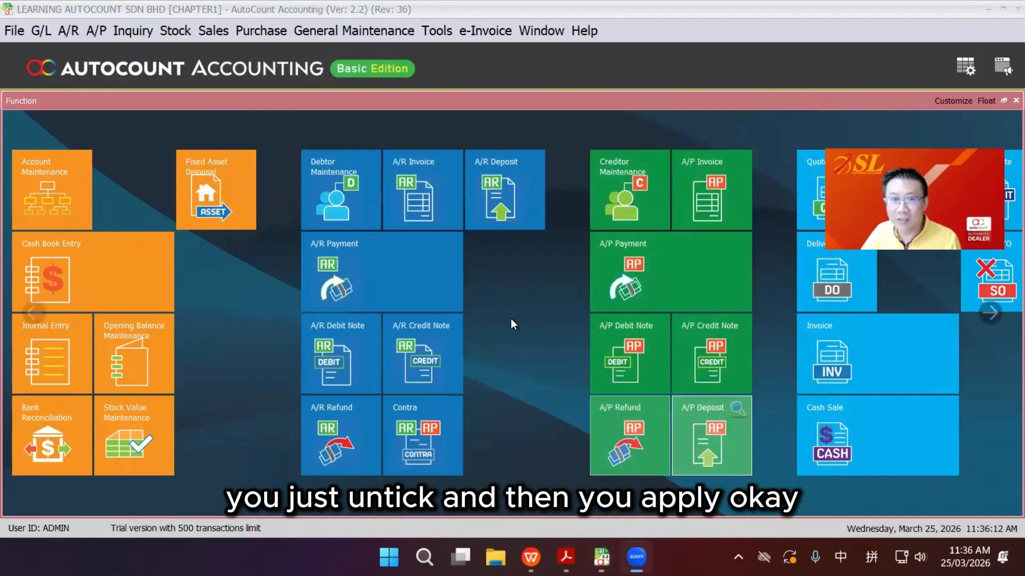
# Step: Open the Profit and Loss Statement, preview it to check the date range in its title, and close the preview
pyautogui.click(42, 31)
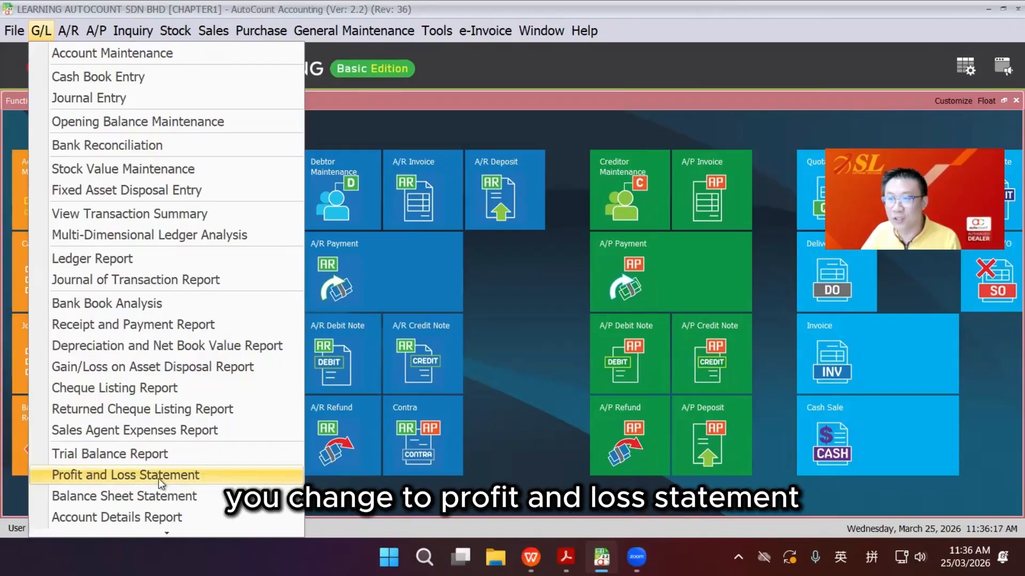
pyautogui.click(208, 478)
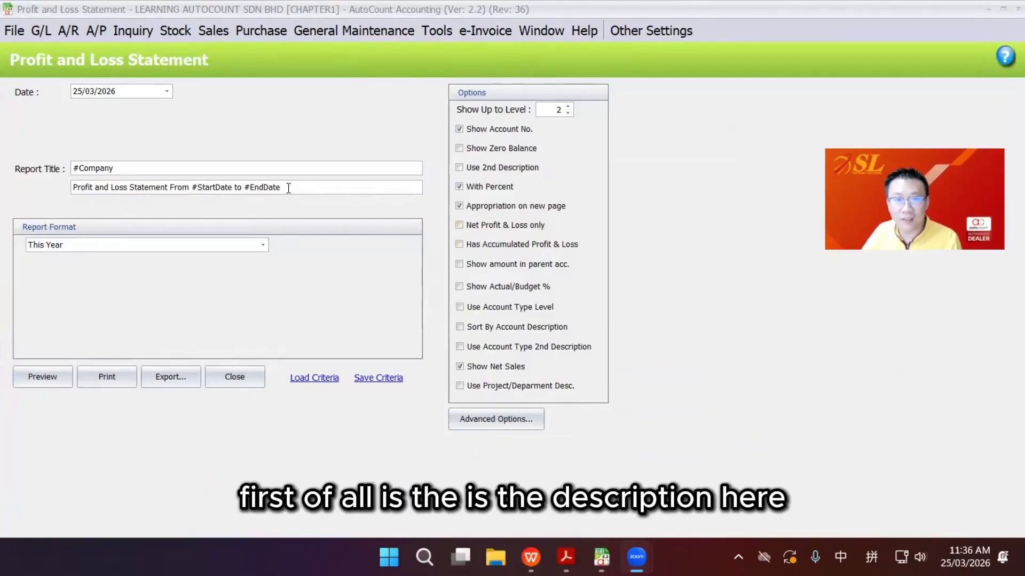
pyautogui.moveTo(284, 188); pyautogui.dragTo(191, 189)
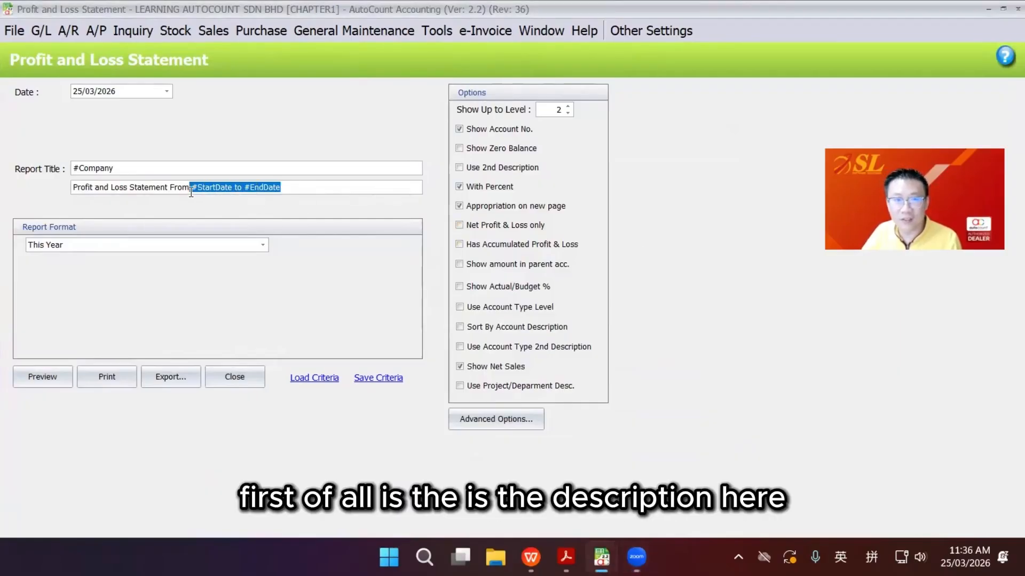
pyautogui.click(43, 376)
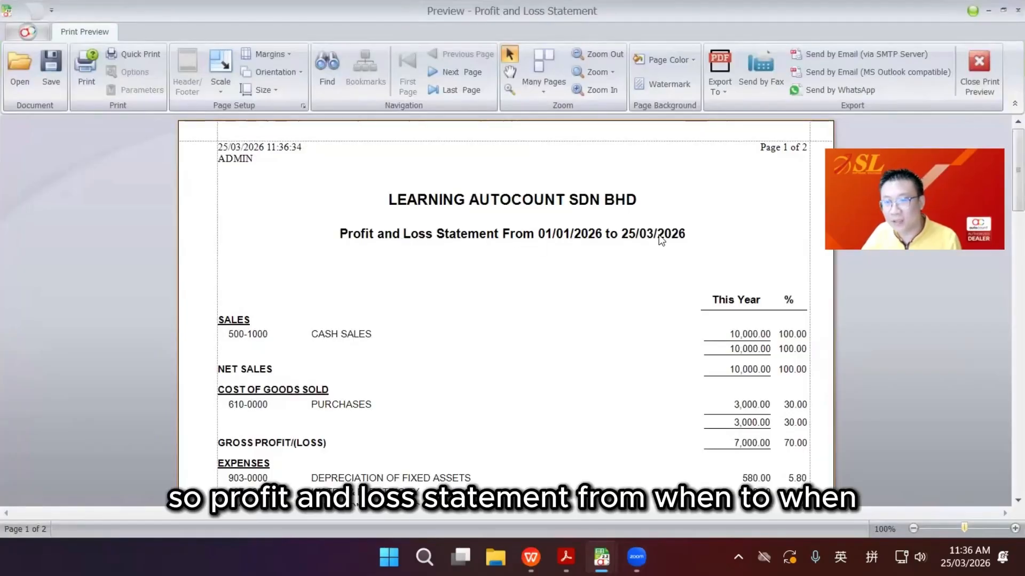
pyautogui.press('Escape')
# Step: Examine the #StartDate and #EndDate formulas in the second line of the report title
pyautogui.moveTo(281, 188); pyautogui.dragTo(195, 189)
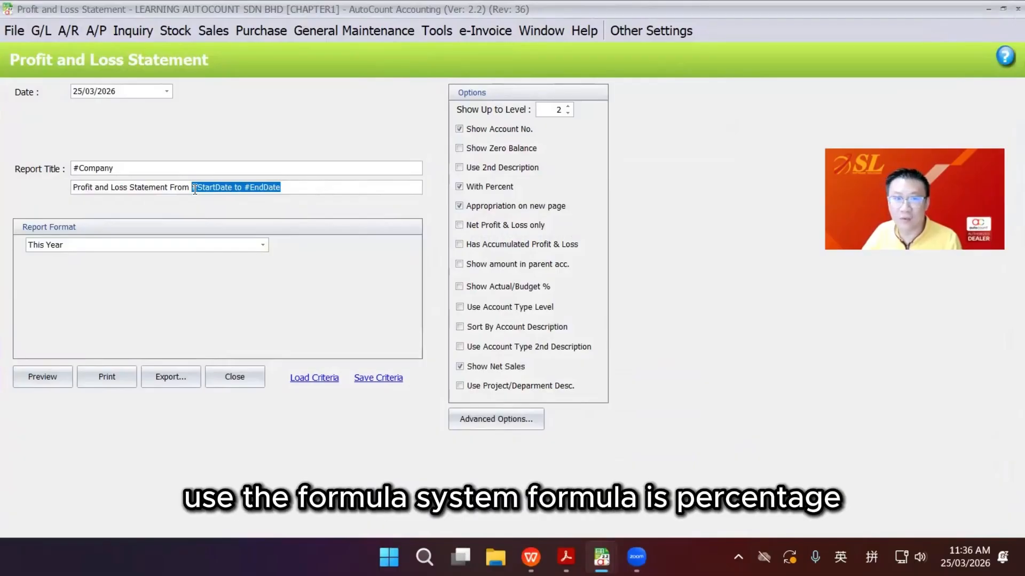
pyautogui.click(195, 190)
pyautogui.moveTo(228, 187); pyautogui.dragTo(198, 186)
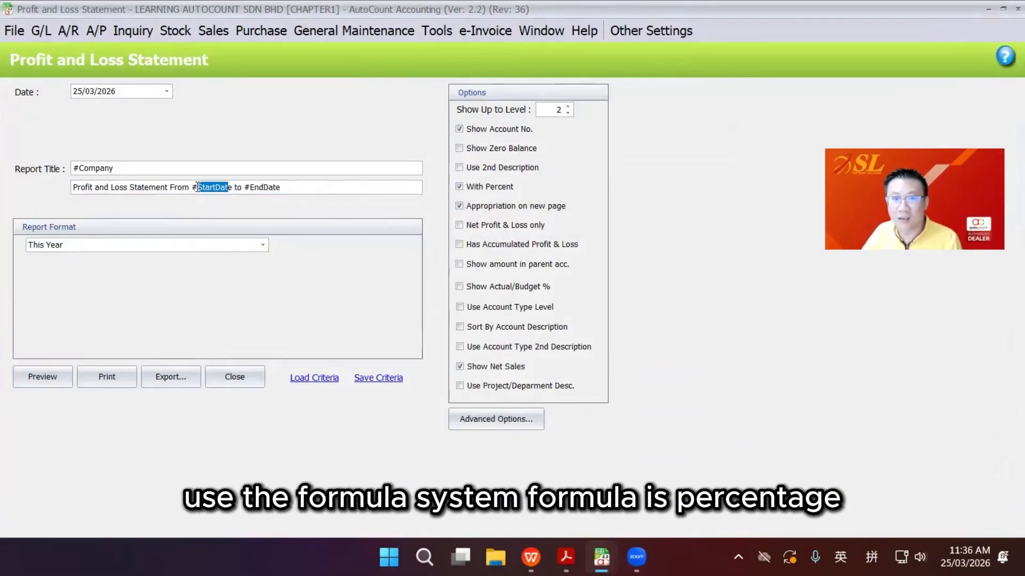
pyautogui.moveTo(281, 187); pyautogui.dragTo(190, 187)
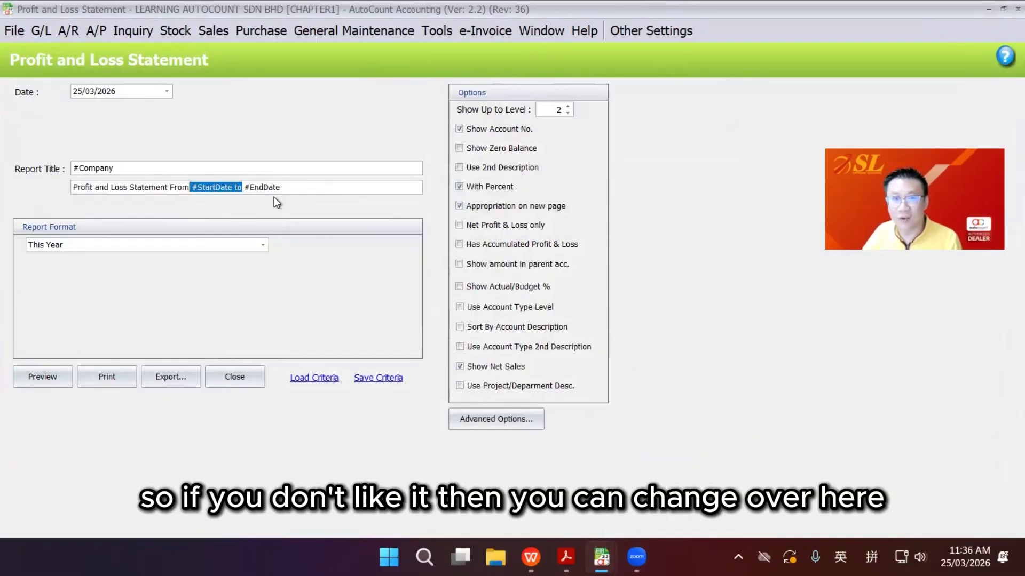
pyautogui.click(295, 187)
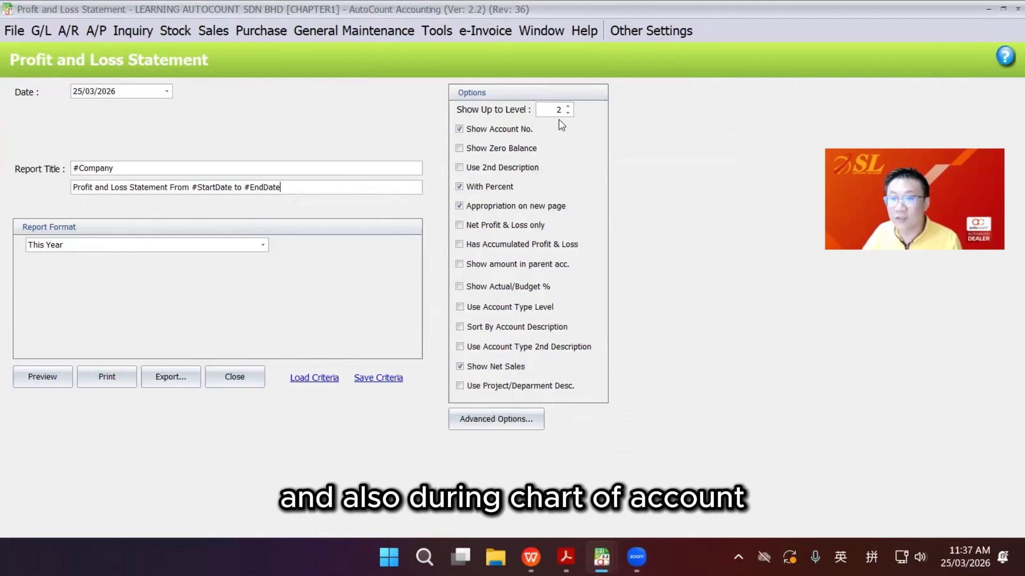
# Step: Preview the statement at level 2, drill down into the TELEPHONE CHARGES amount, and close the preview
pyautogui.click(27, 382)
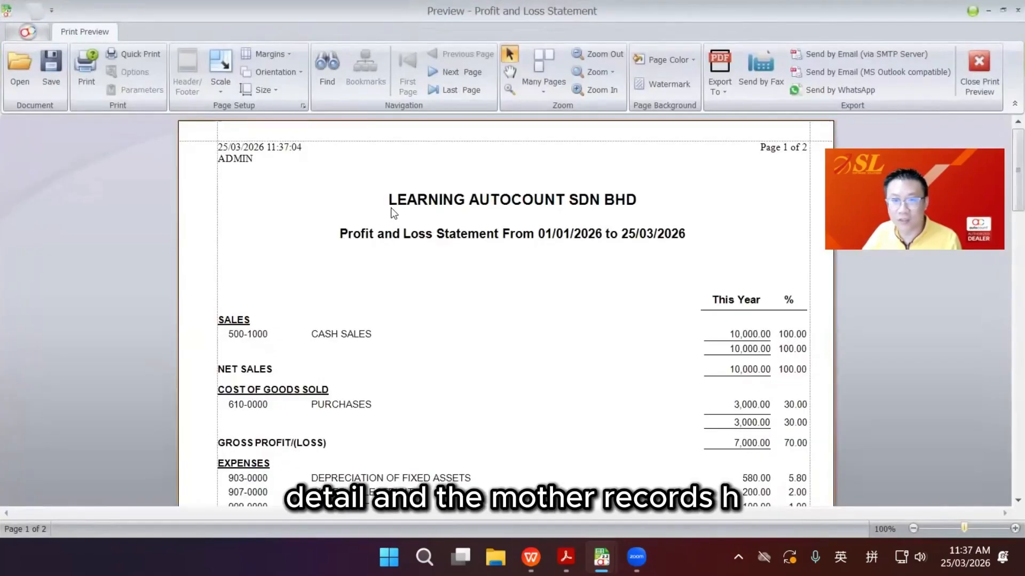
pyautogui.scroll(-5, 426, 267)
pyautogui.scroll(2, 442, 306)
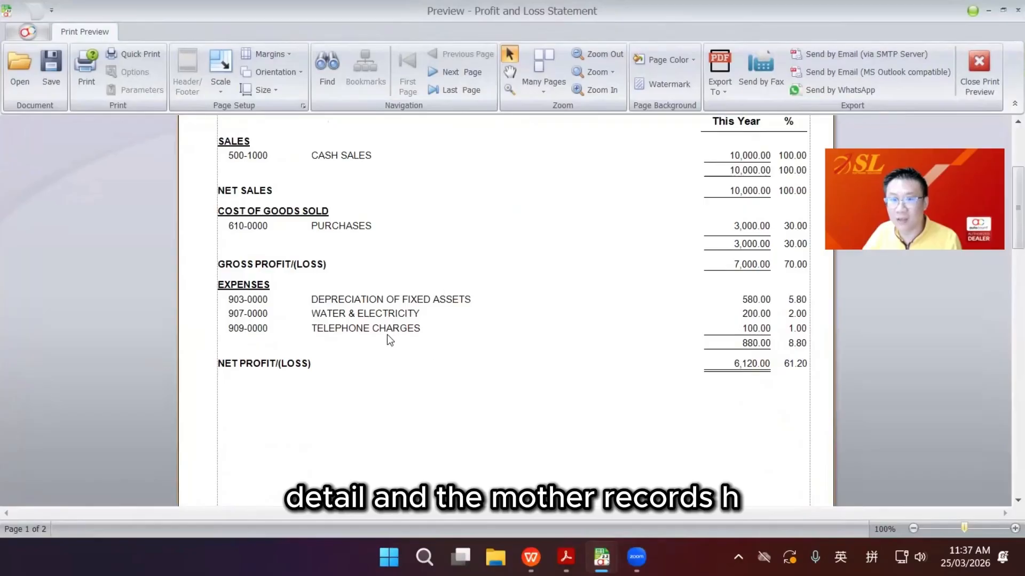
pyautogui.doubleClick(751, 328)
pyautogui.click(426, 190)
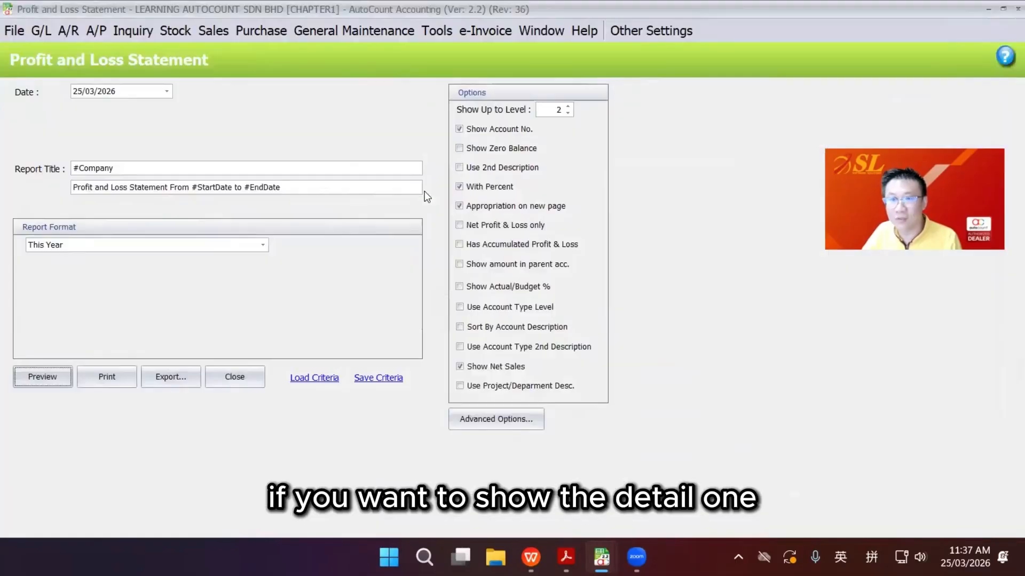
# Step: Set Show Up to Level to 3 and preview the telephone sub-account detail under expenses
pyautogui.click(568, 107)
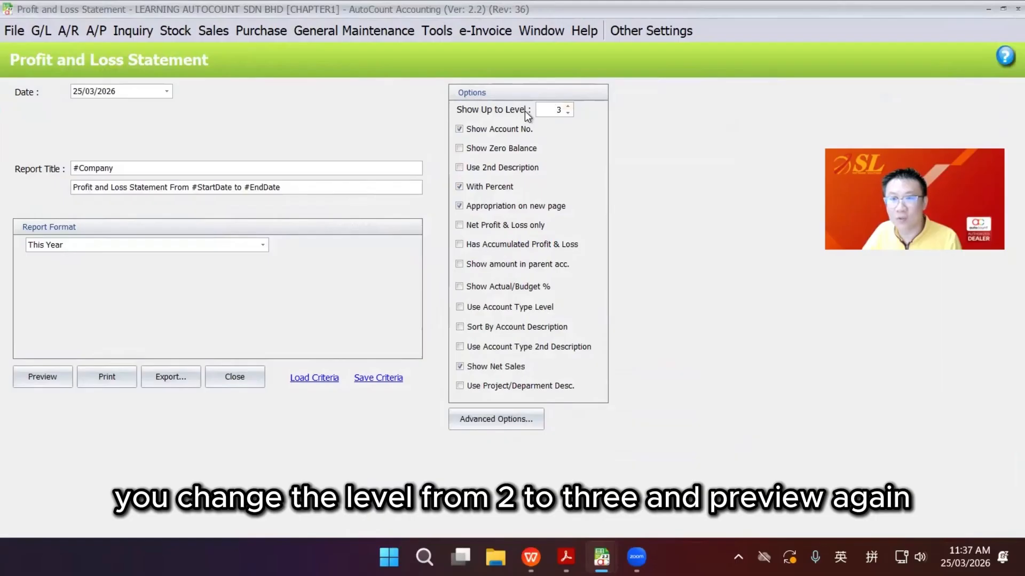
pyautogui.click(43, 376)
pyautogui.scroll(-3, 759, 241)
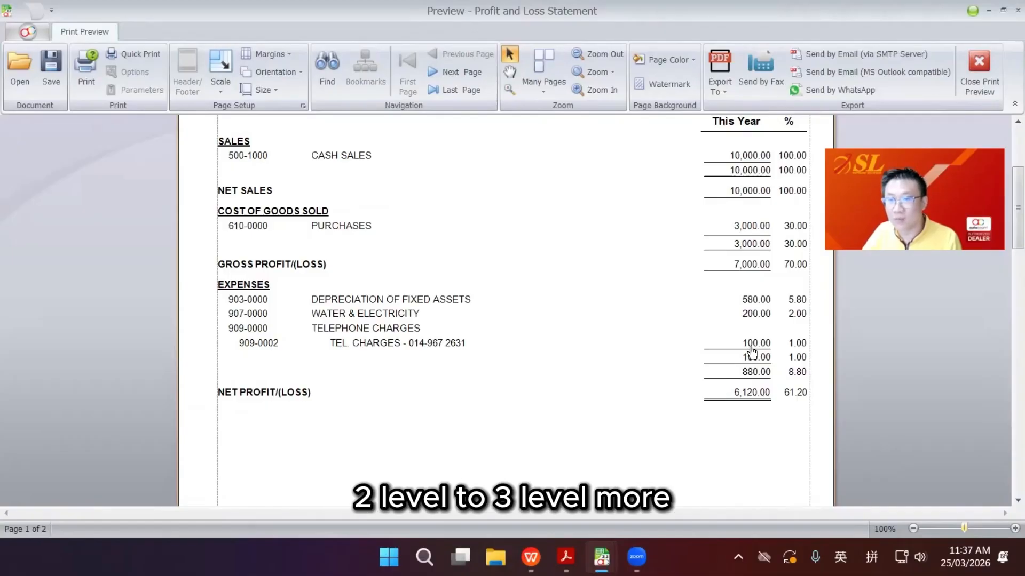
pyautogui.press('Escape')
# Step: Set Show Up to Level back to 2 and preview the summarised expenses for comparison
pyautogui.click(568, 113)
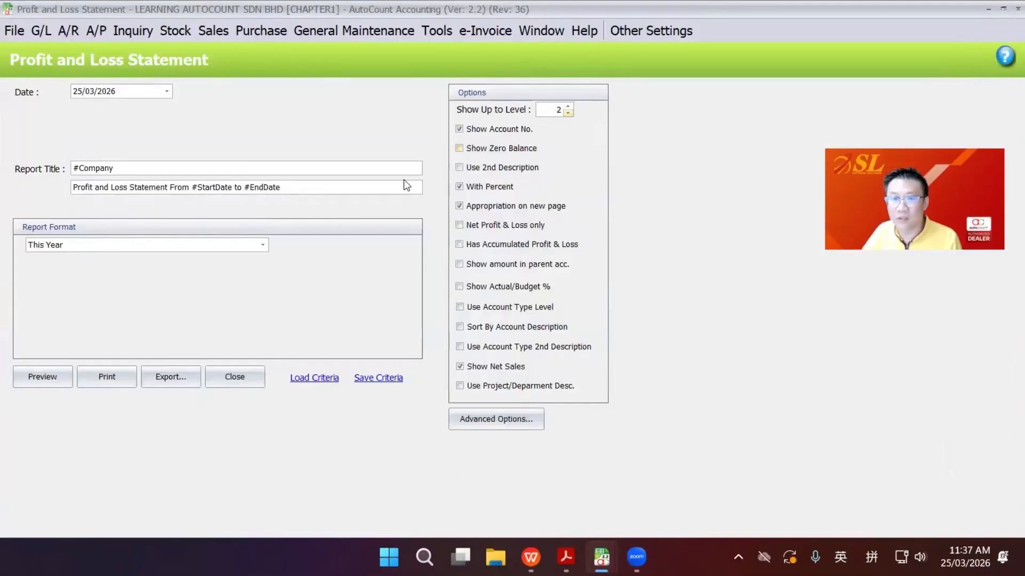
pyautogui.click(35, 382)
pyautogui.scroll(-3, 806, 357)
pyautogui.press('Escape')
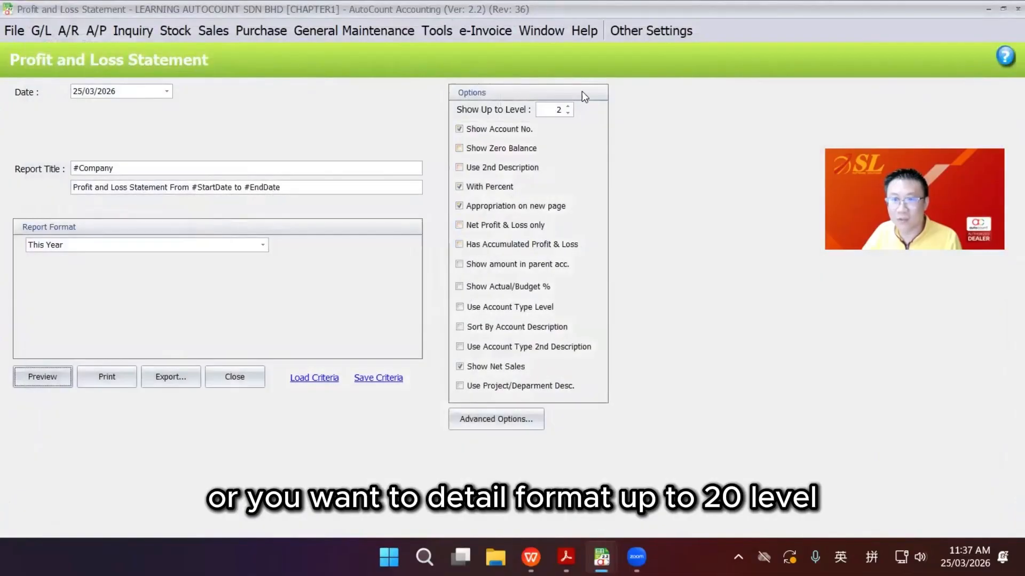
# Step: Set Show Up to Level to 3 and the date to 31/01/2026, and preview both pages of the statement
pyautogui.click(568, 106)
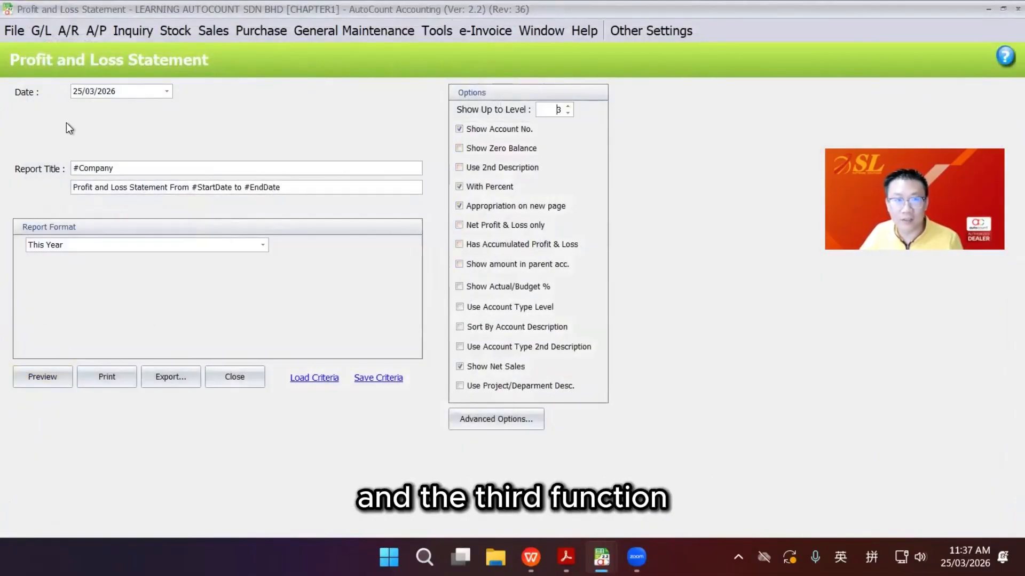
pyautogui.click(77, 92)
pyautogui.write('3101')
pyautogui.click(40, 373)
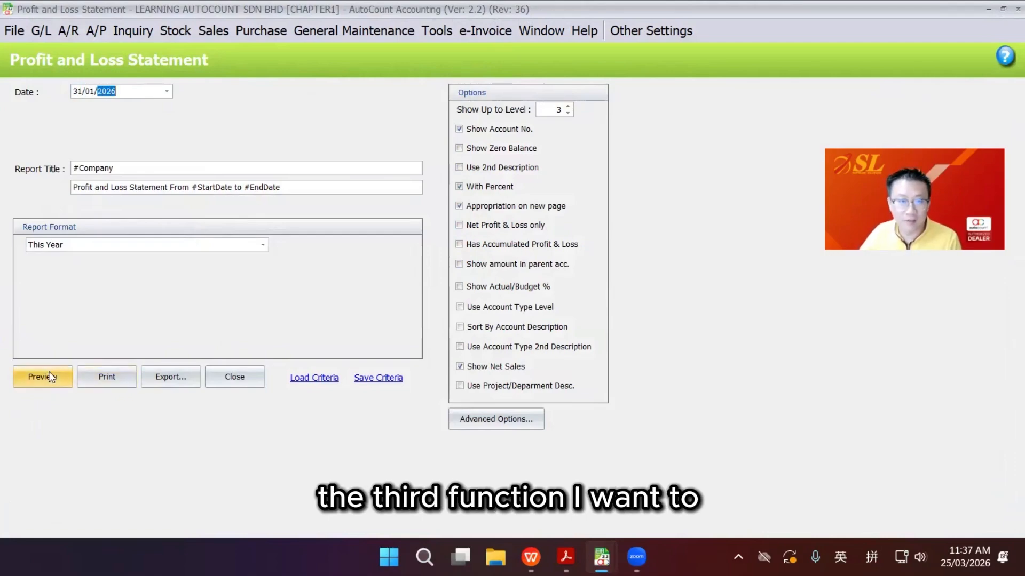
pyautogui.scroll(-10, 386, 244)
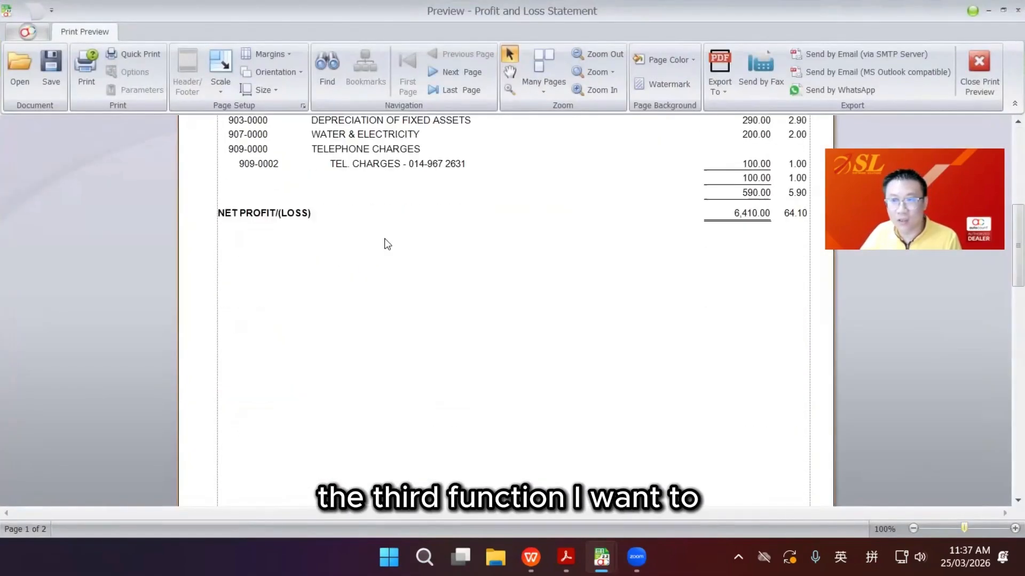
pyautogui.scroll(-5, 387, 244)
pyautogui.scroll(15, 444, 300)
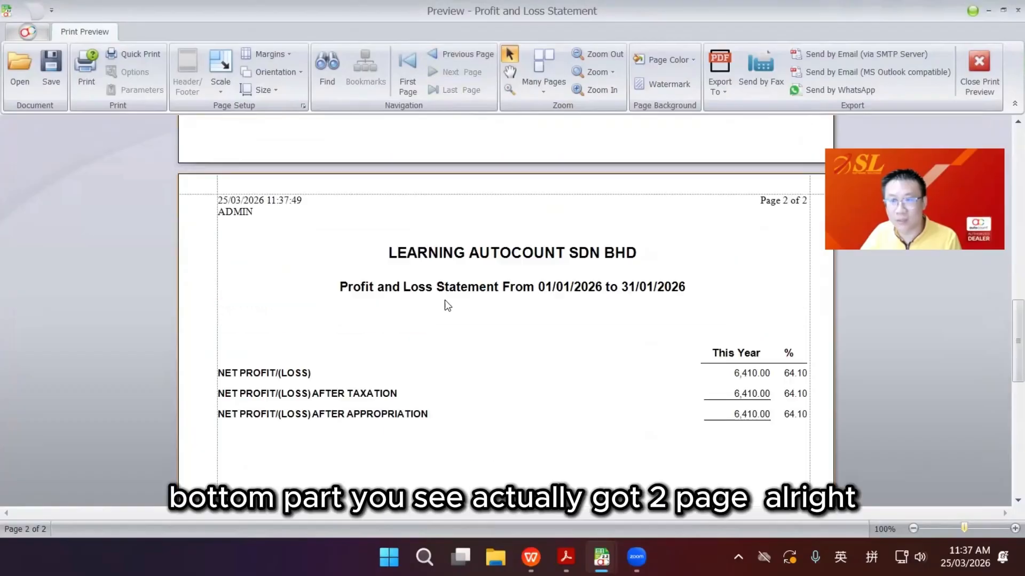
# Step: Examine how the net profit and appropriation lines are split across the two pages of the statement, and close the preview
pyautogui.scroll(-8, 444, 300)
pyautogui.scroll(-6, 445, 300)
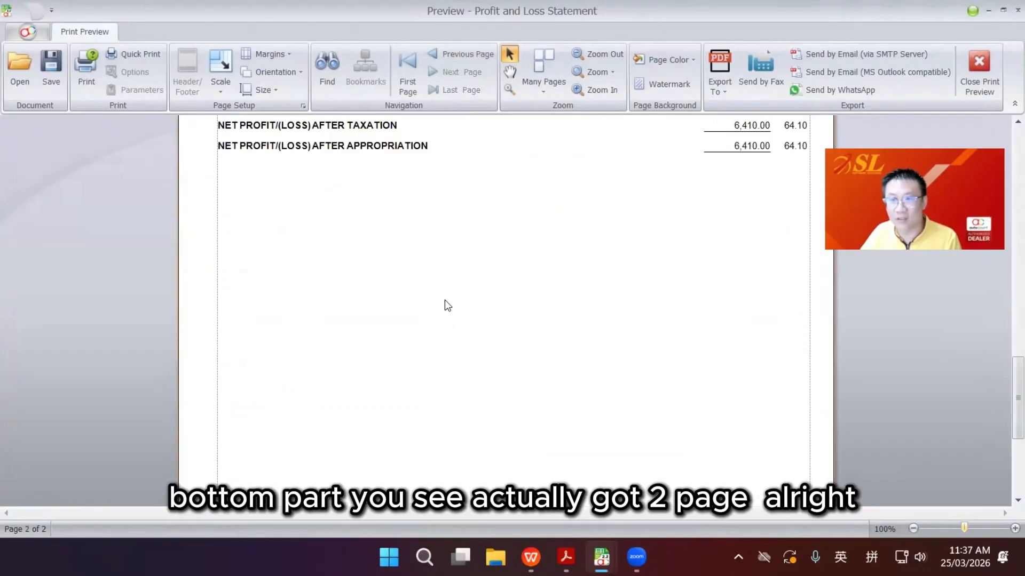
pyautogui.scroll(3, 445, 301)
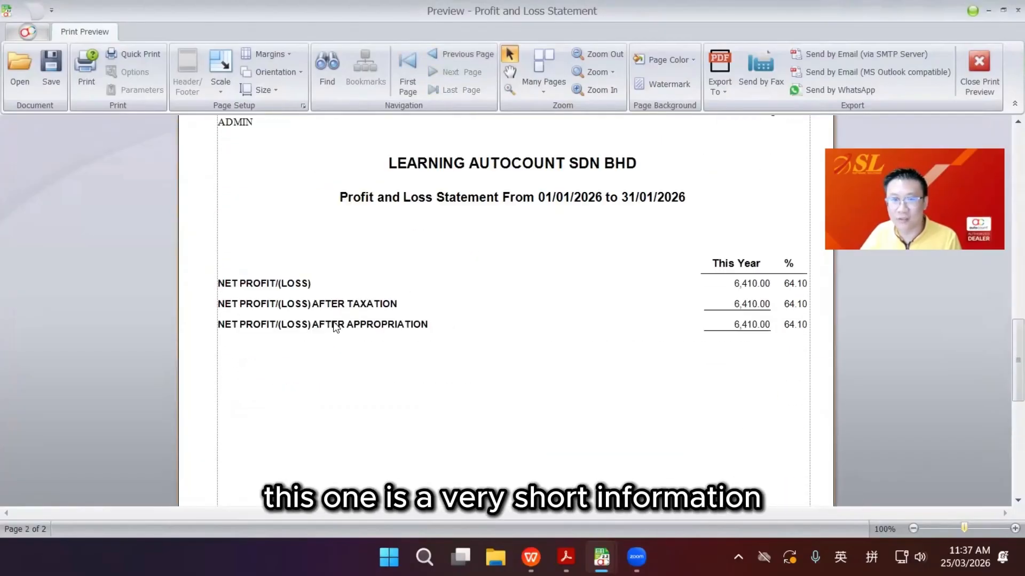
pyautogui.scroll(5, 335, 326)
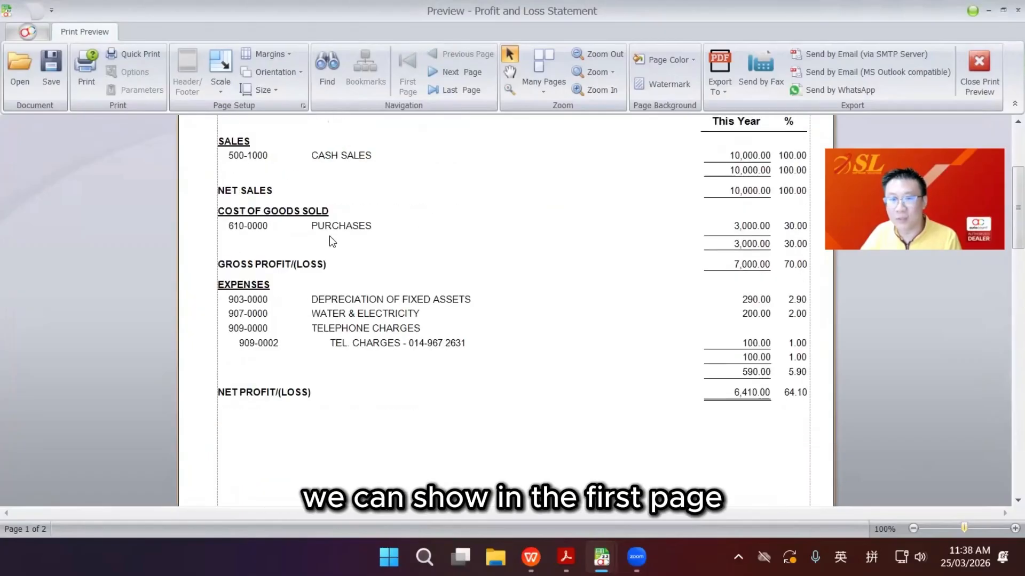
pyautogui.scroll(-3, 328, 236)
pyautogui.scroll(6, 328, 236)
pyautogui.scroll(-9, 329, 236)
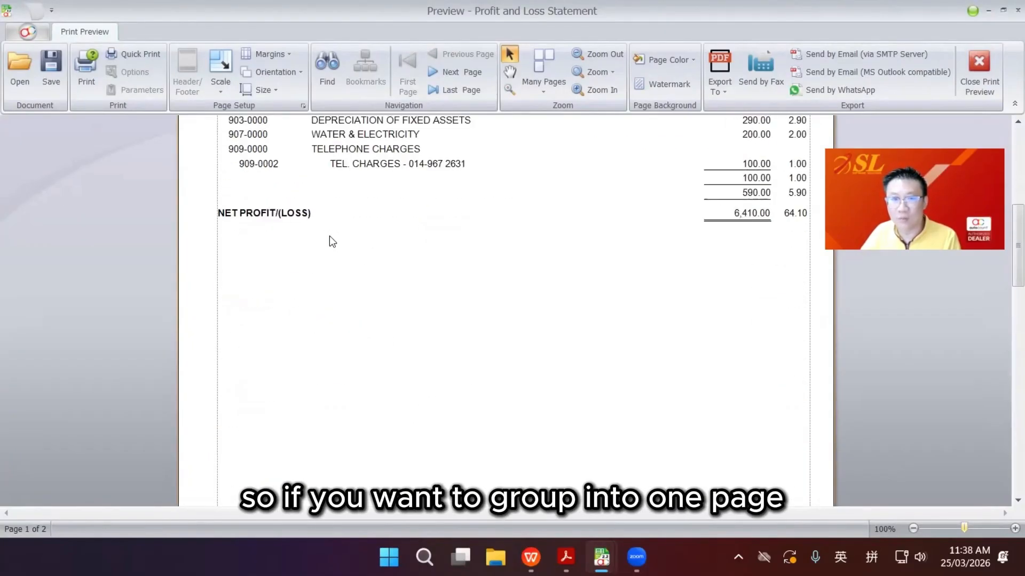
pyautogui.press('Escape')
# Step: Turn off Appropriation on new page, preview the statement down to the appropriation lines, and close the preview
pyautogui.click(484, 212)
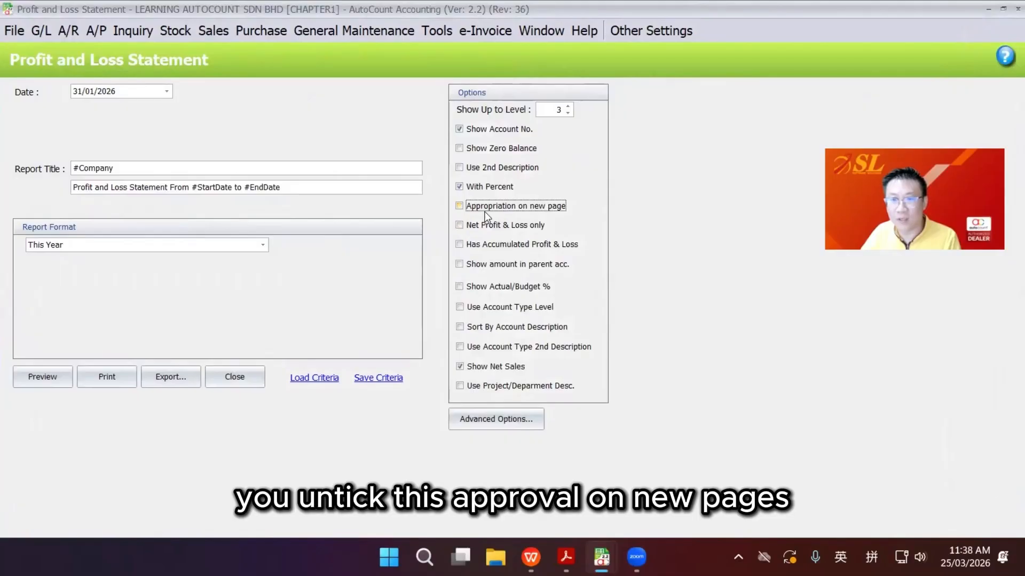
pyautogui.click(45, 377)
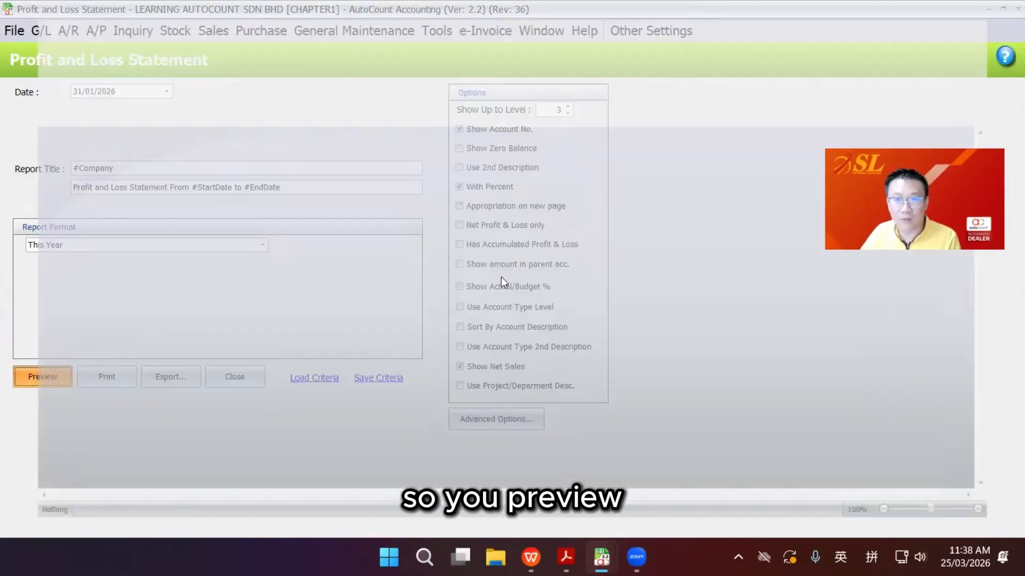
pyautogui.scroll(-3, 538, 267)
pyautogui.scroll(6, 538, 267)
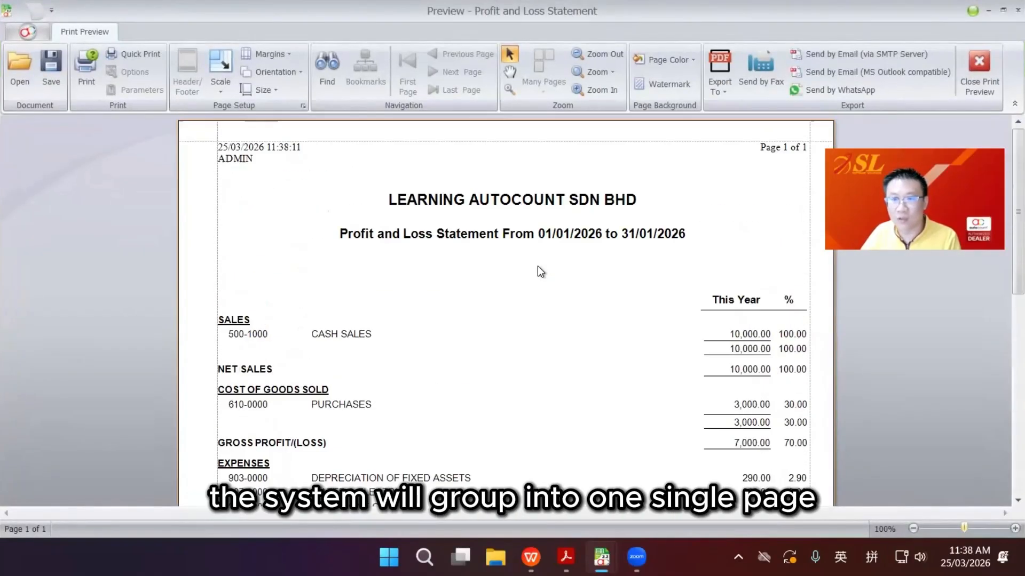
pyautogui.scroll(-6, 538, 267)
pyautogui.scroll(6, 538, 267)
pyautogui.scroll(-3, 538, 266)
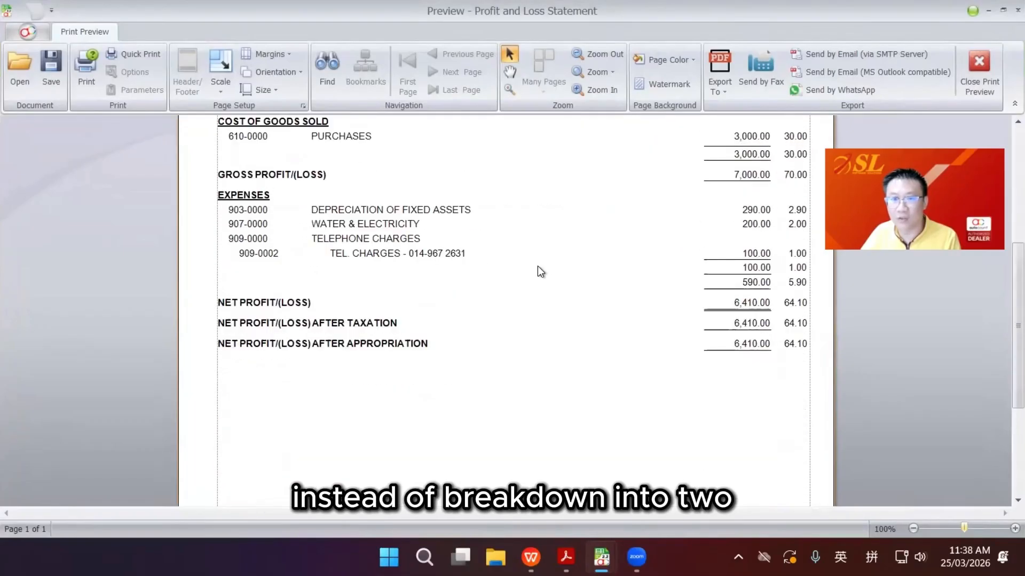
pyautogui.scroll(3, 536, 266)
pyautogui.scroll(-3, 537, 266)
pyautogui.press('Escape')
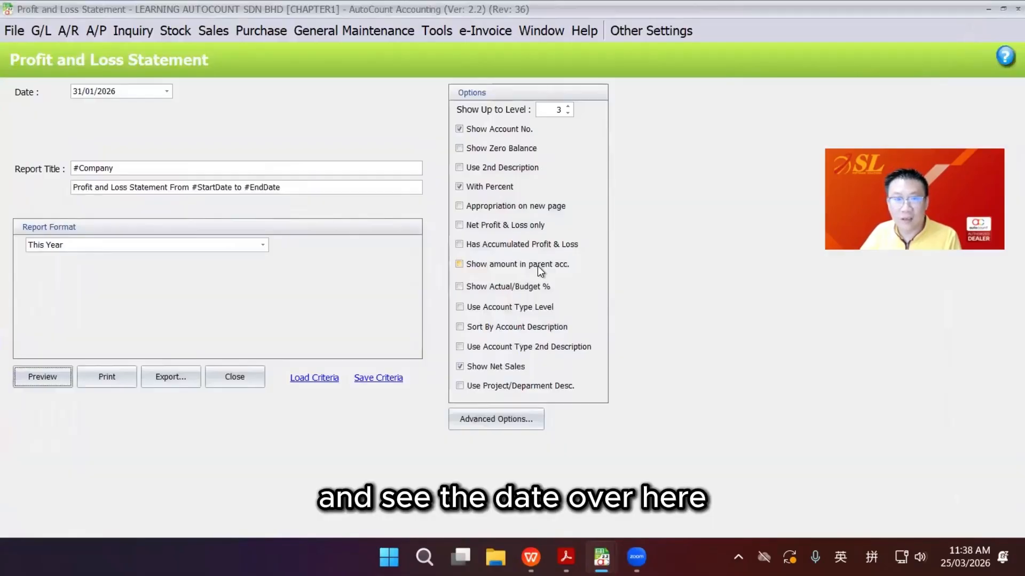
# Step: Preview the statement again to check the printing date and user ID in its header
pyautogui.press('Return')
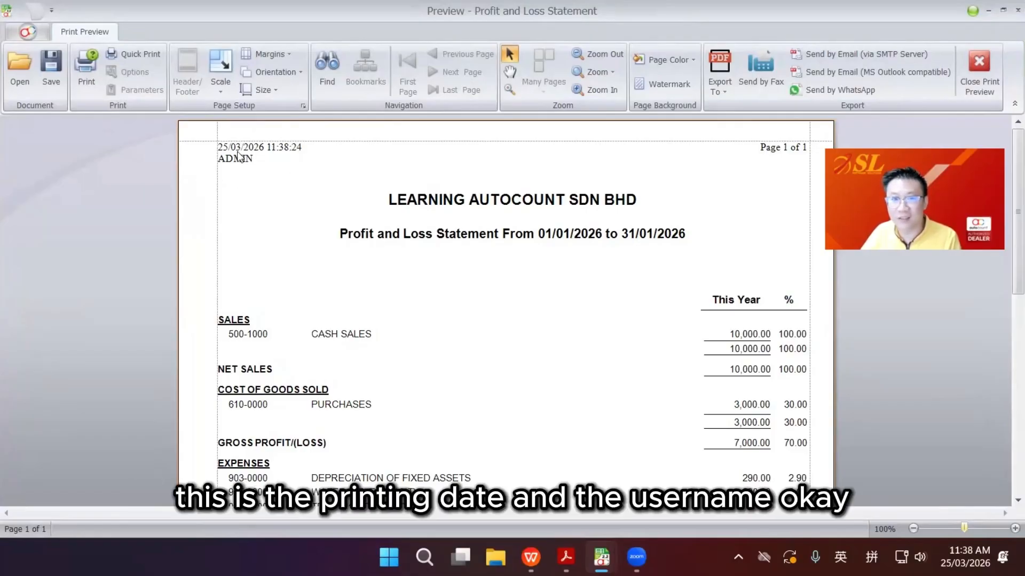
pyautogui.scroll(-10, 237, 163)
pyautogui.scroll(10, 238, 162)
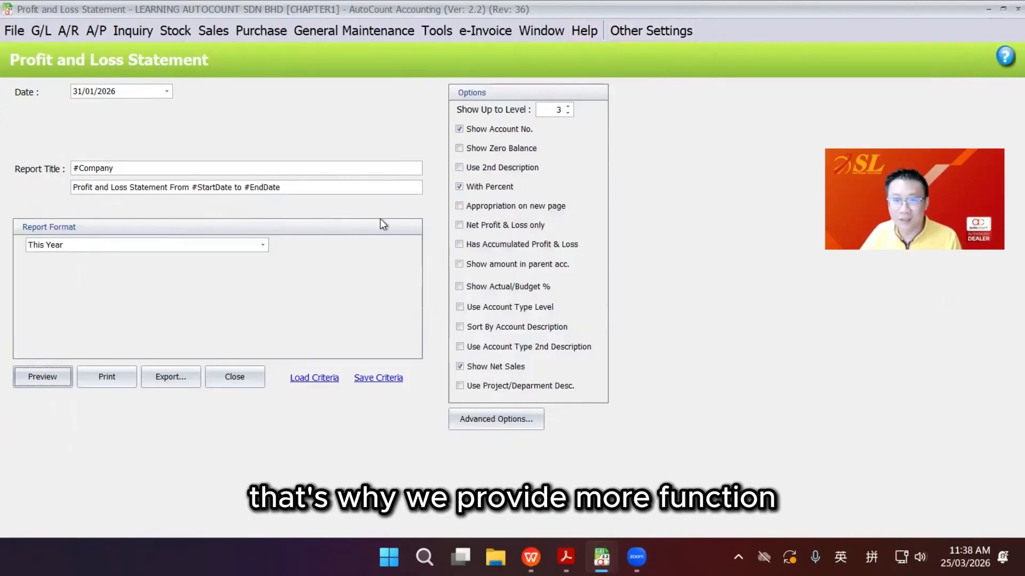
# Step: Remove Date Time and User ID from the report header through Advanced Options, and preview the statement with the new header
pyautogui.click(503, 420)
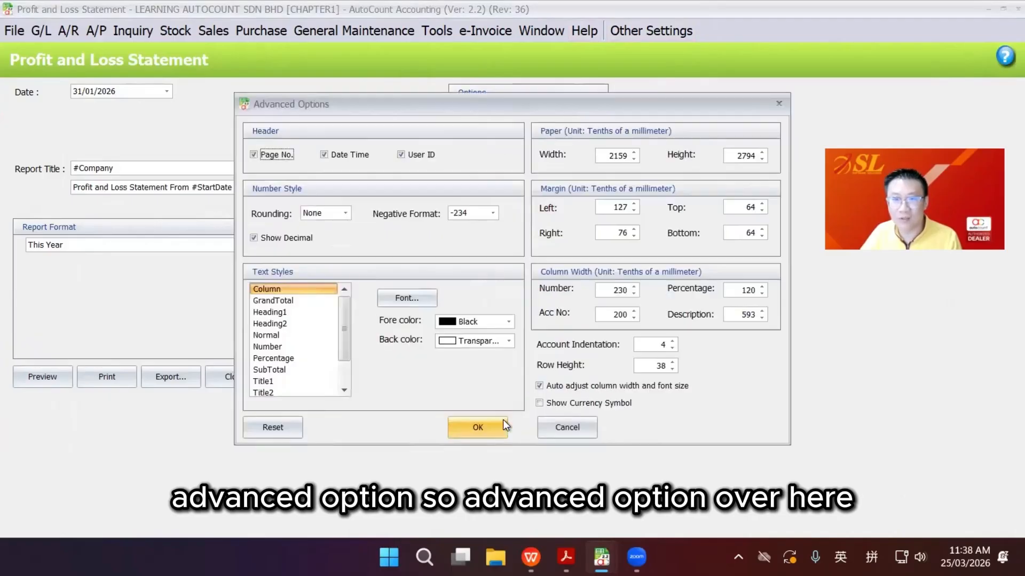
pyautogui.click(340, 156)
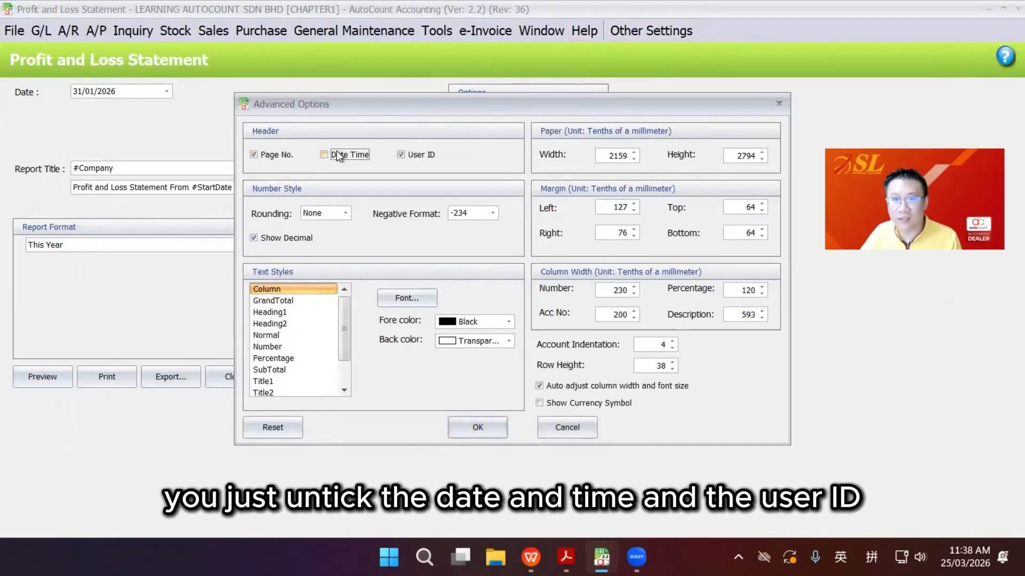
pyautogui.click(421, 155)
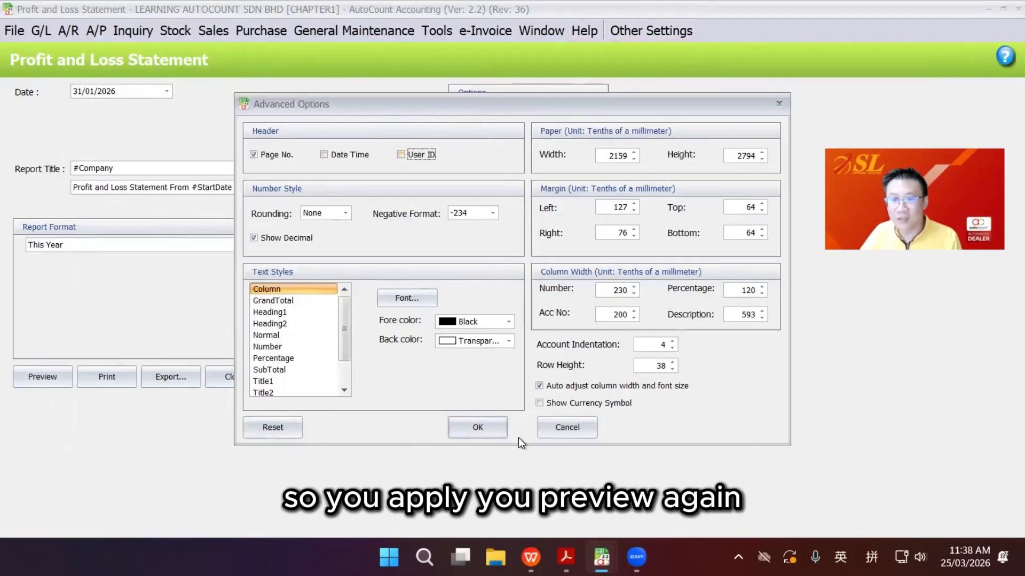
pyautogui.click(483, 428)
pyautogui.click(42, 381)
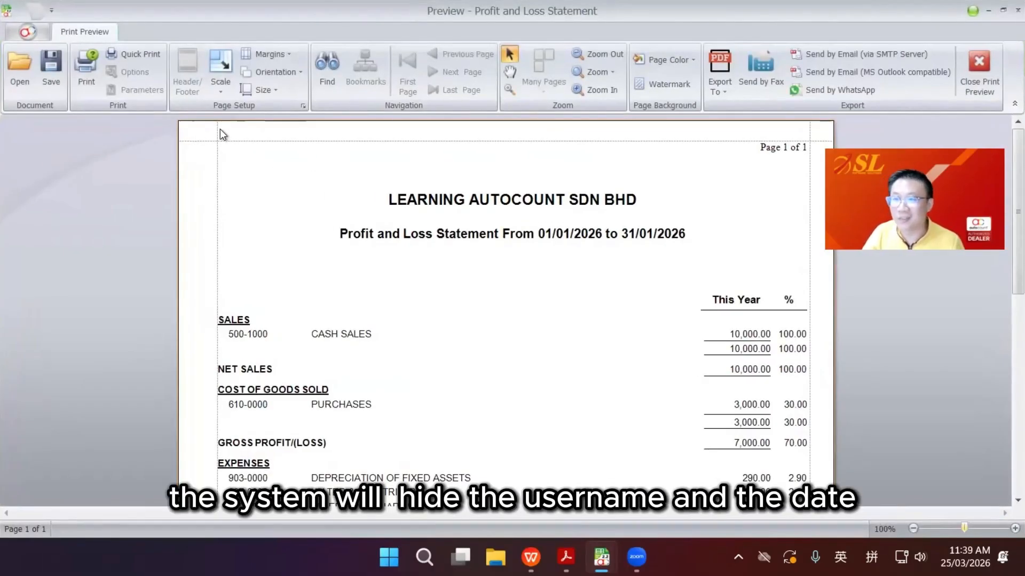
pyautogui.scroll(-5, 220, 129)
pyautogui.click(979, 67)
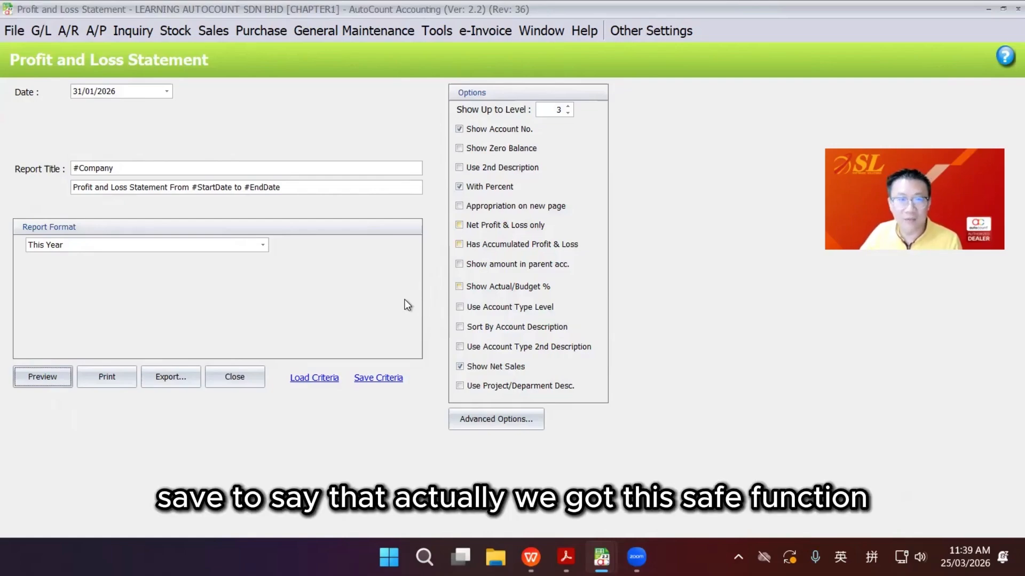
# Step: Save the current report settings as criteria named "P&L Format1" and close the statement
pyautogui.click(375, 380)
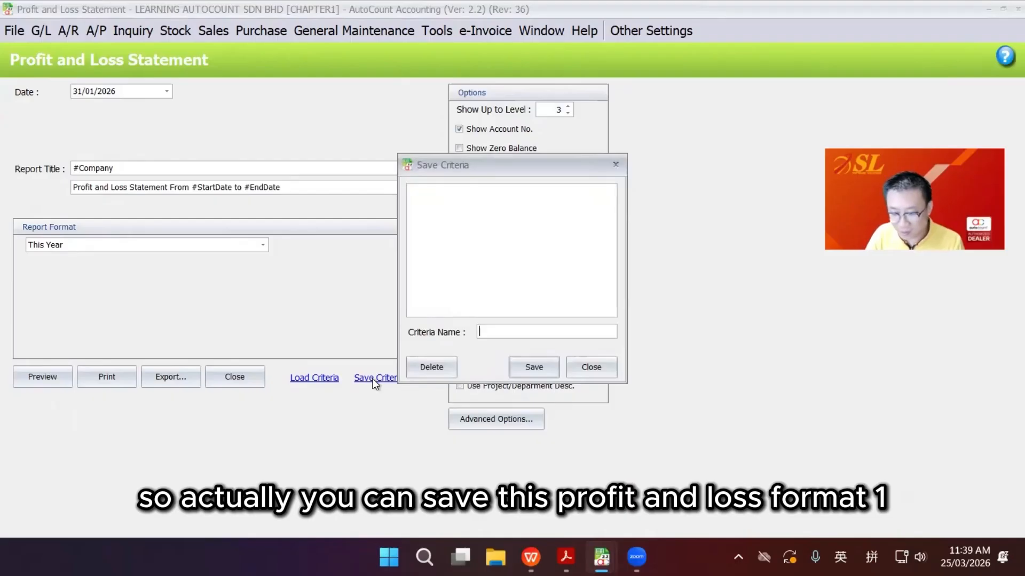
pyautogui.write('P&L F')
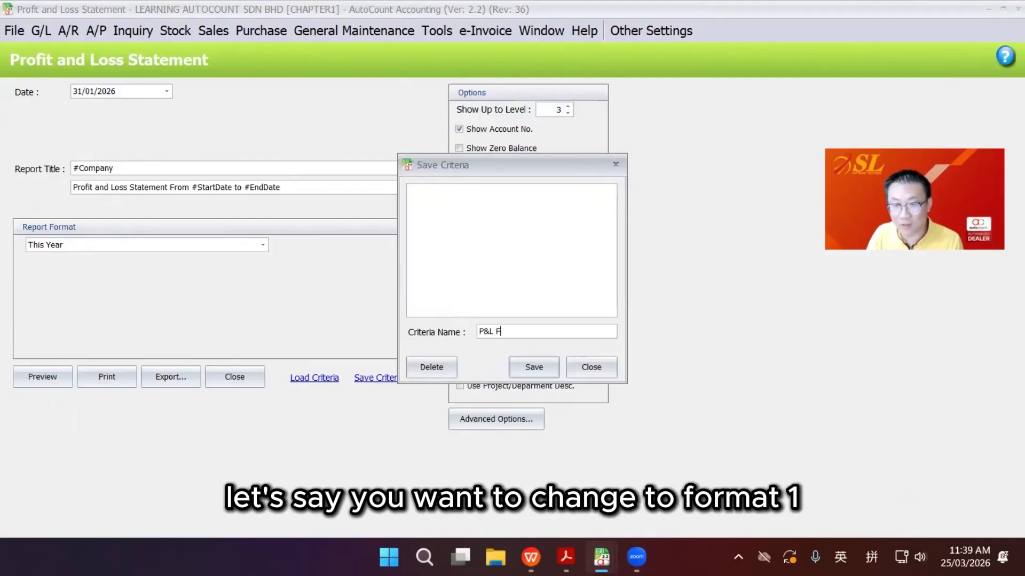
pyautogui.write('ormat1')
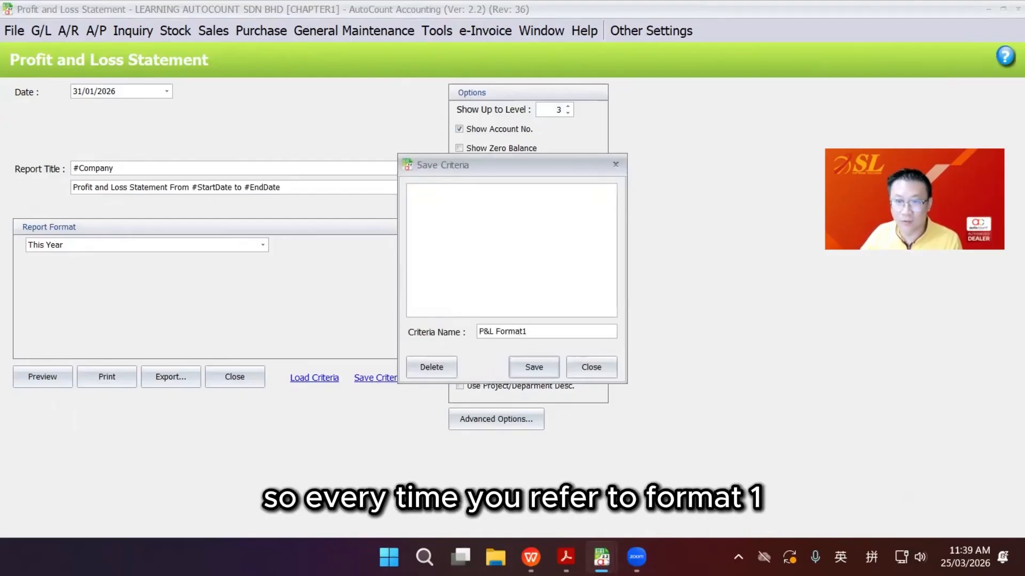
pyautogui.click(534, 368)
pyautogui.press('Escape')
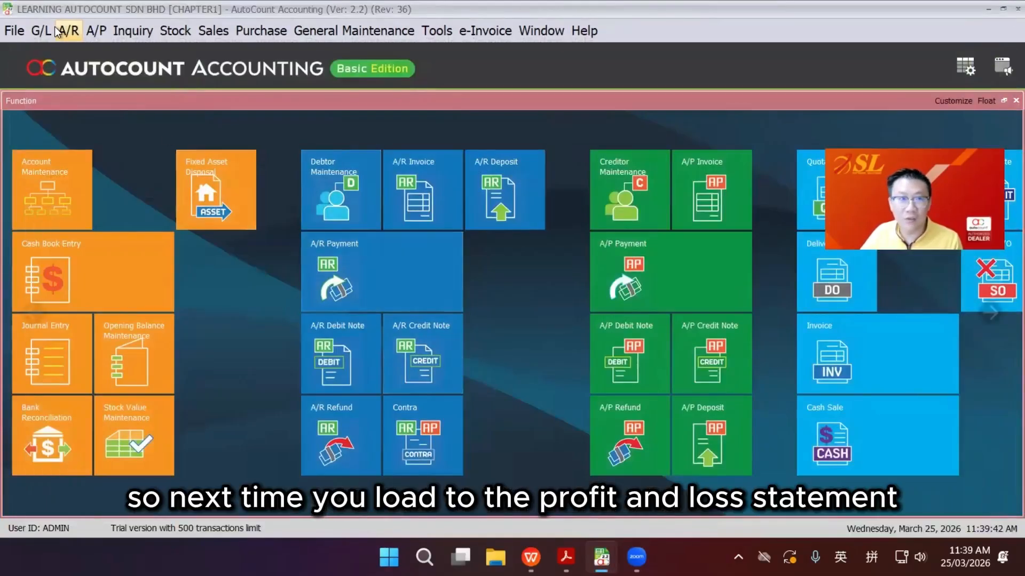
# Step: Reopen the Profit and Loss Statement from the general ledger and preview it with the default settings
pyautogui.click(41, 31)
pyautogui.click(131, 474)
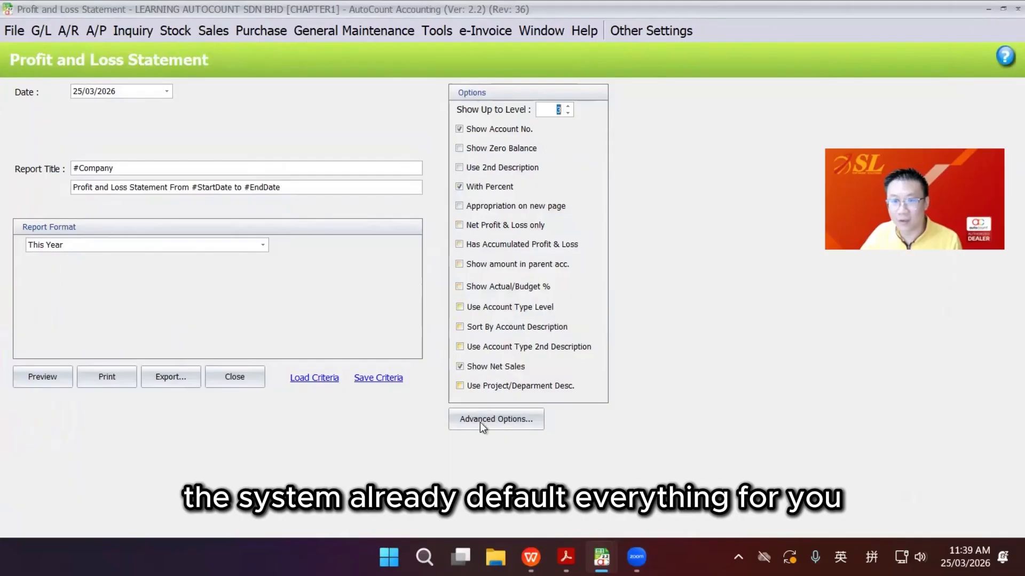
pyautogui.click(53, 379)
pyautogui.scroll(3, 425, 259)
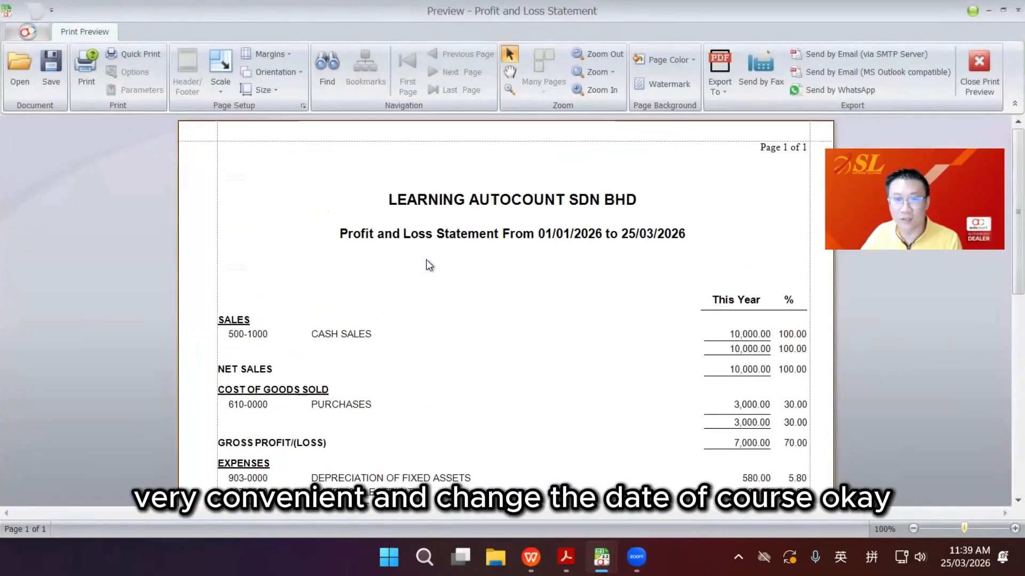
pyautogui.press('Escape')
# Step: Set the report format to Months Comparison with 3 months and the date to 31/03/2026
pyautogui.click(76, 91)
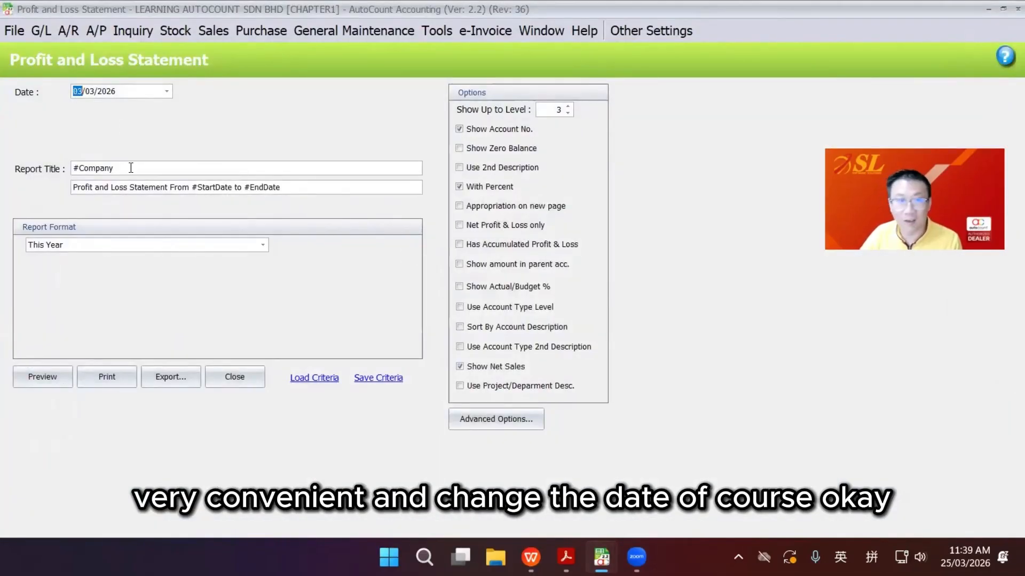
pyautogui.write('3101')
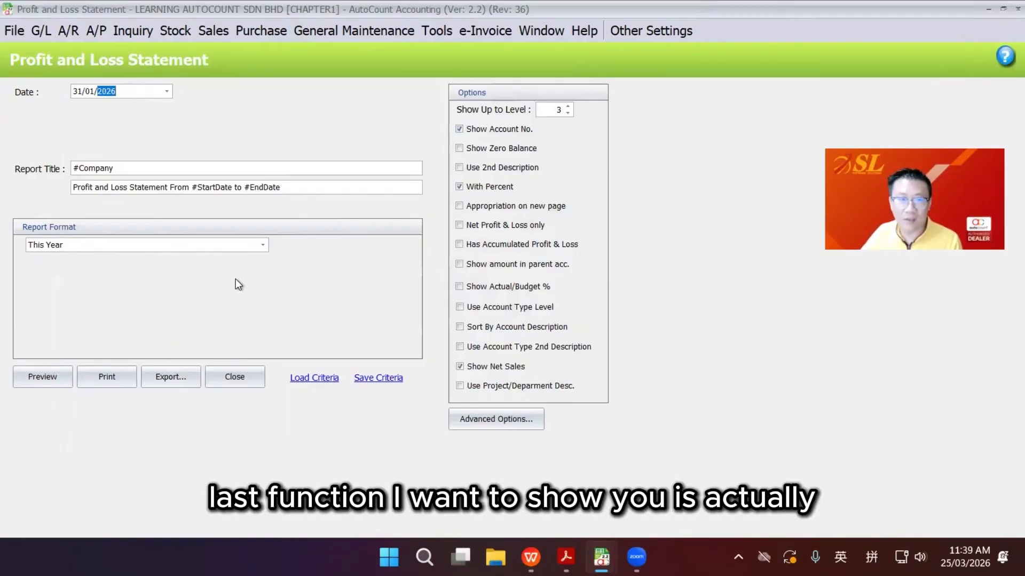
pyautogui.click(189, 248)
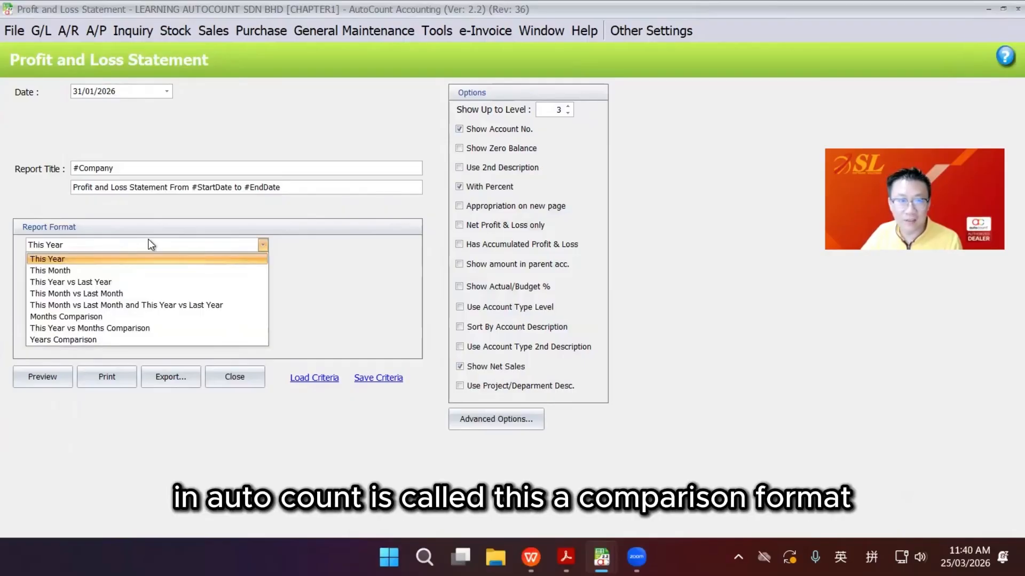
pyautogui.click(73, 319)
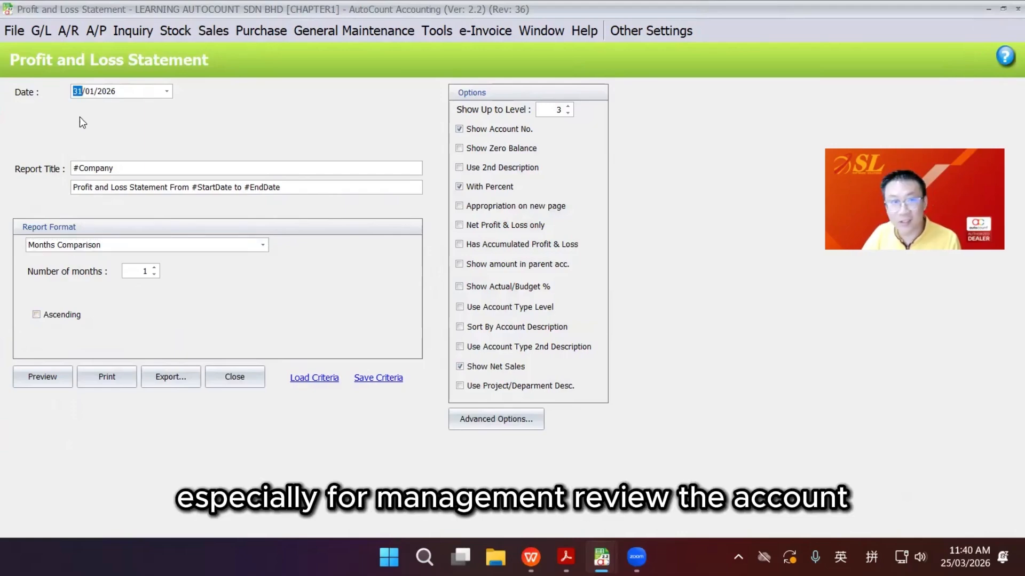
pyautogui.write('3103')
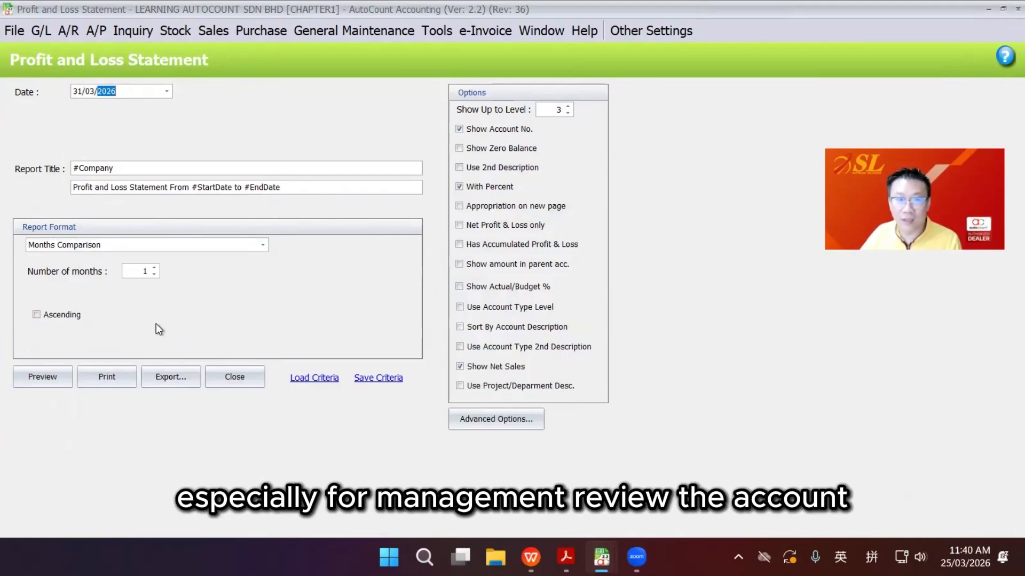
pyautogui.click(143, 271)
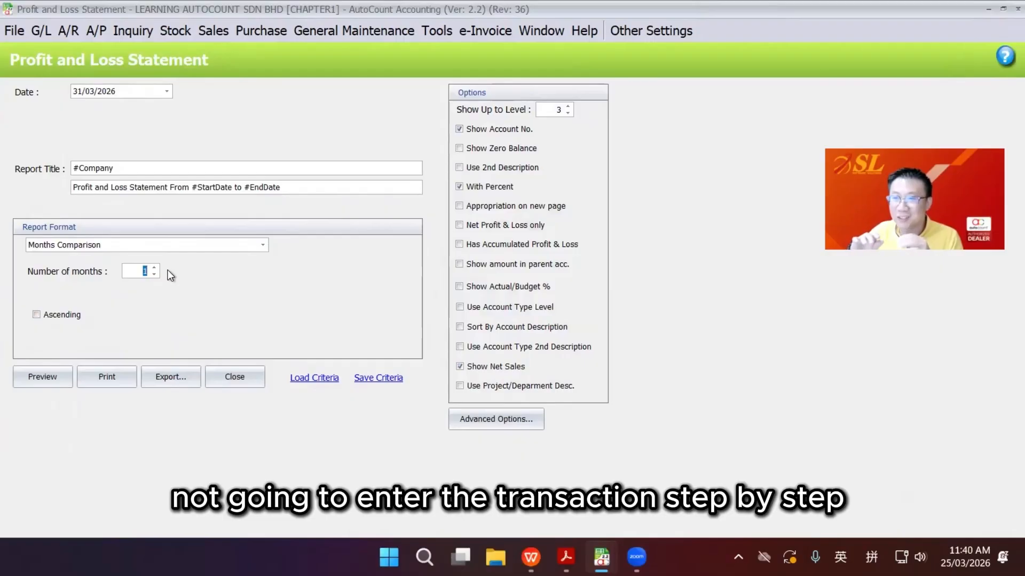
pyautogui.write('3')
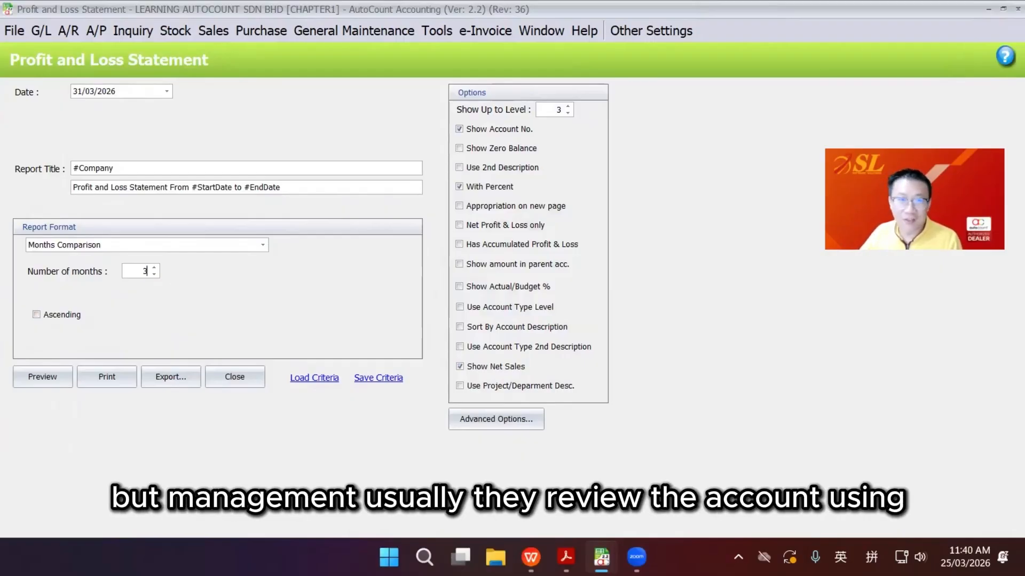
# Step: Preview the three-month comparison and review the monthly sales, gross profit and expense figures with their percentages
pyautogui.click(38, 374)
pyautogui.scroll(-3, 392, 192)
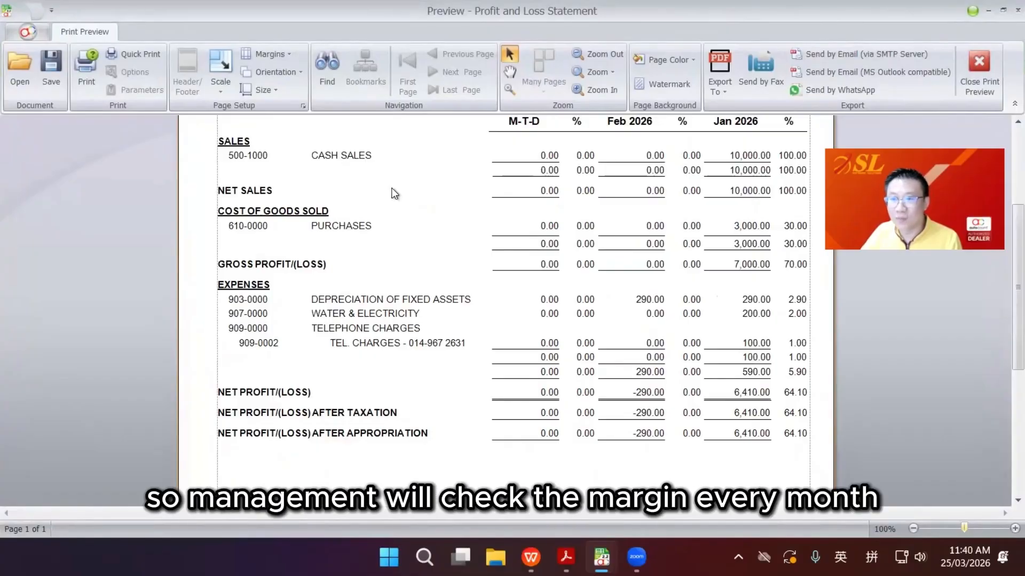
pyautogui.scroll(-2, 748, 328)
pyautogui.scroll(2, 808, 273)
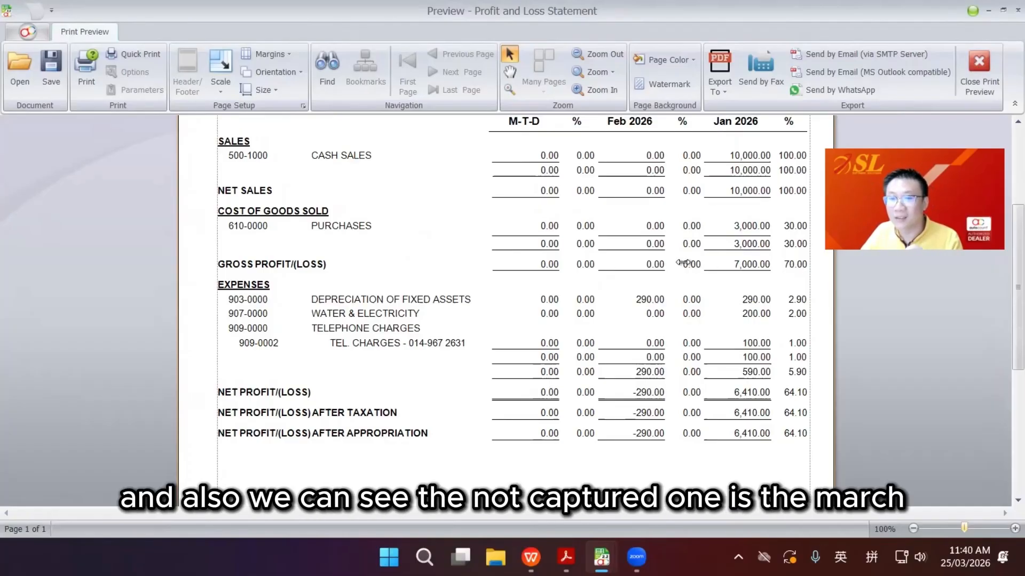
pyautogui.scroll(-1, 683, 263)
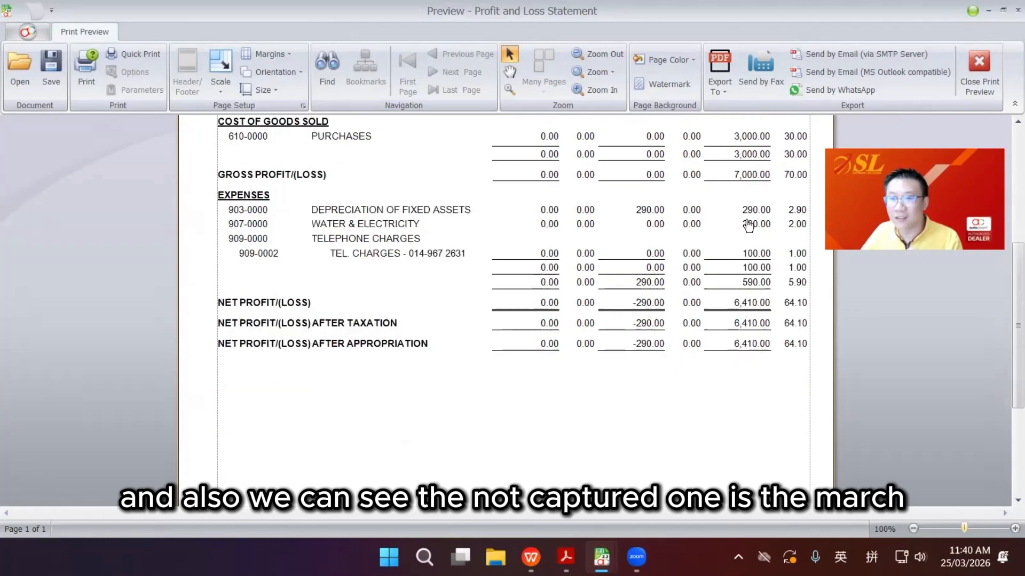
pyautogui.scroll(1, 539, 220)
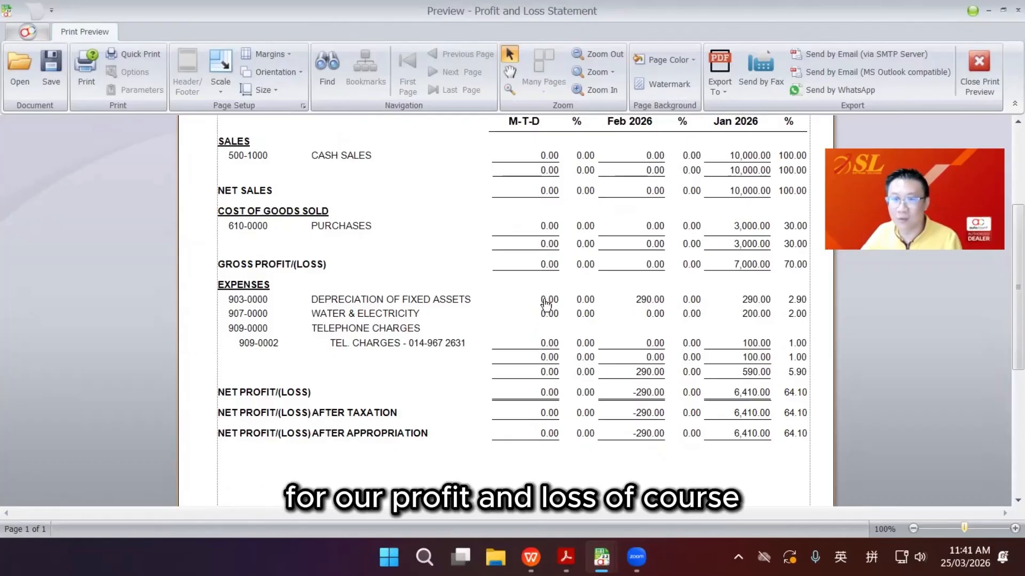
# Step: Drill down into the February 2026 depreciation of fixed assets amount and inquire with transaction descriptions shown
pyautogui.click(649, 306)
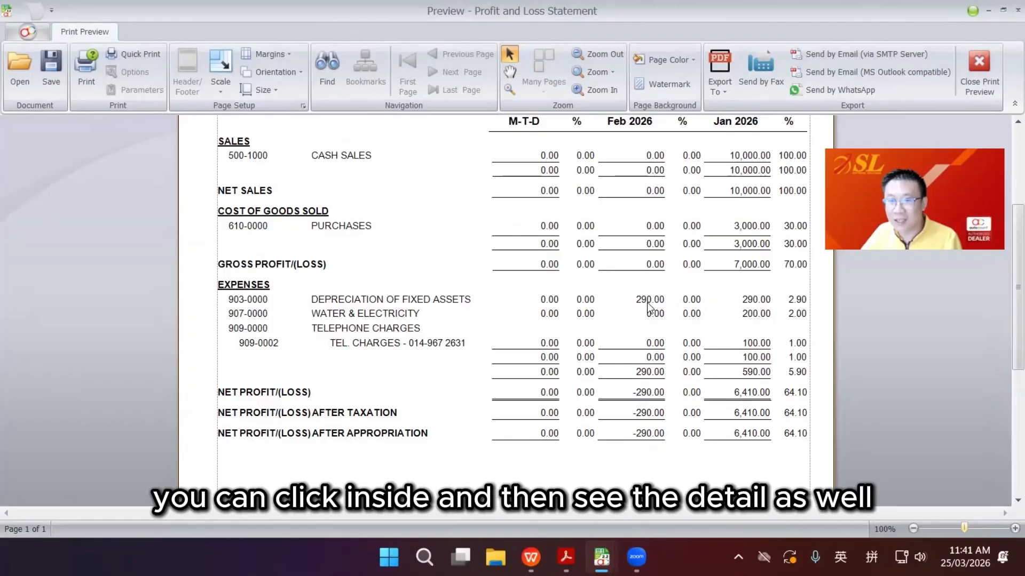
pyautogui.click(553, 259)
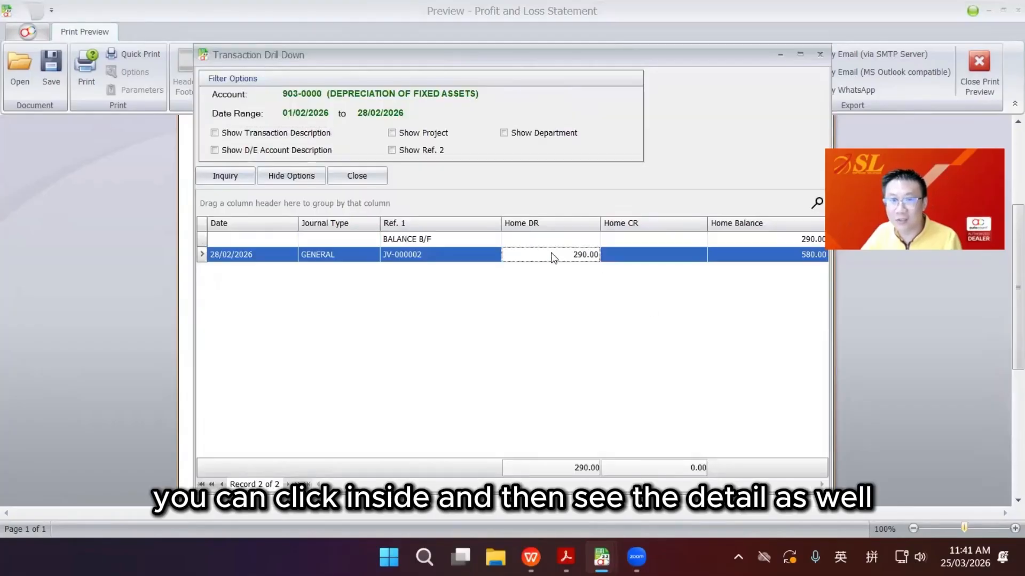
pyautogui.click(268, 132)
pyautogui.click(223, 176)
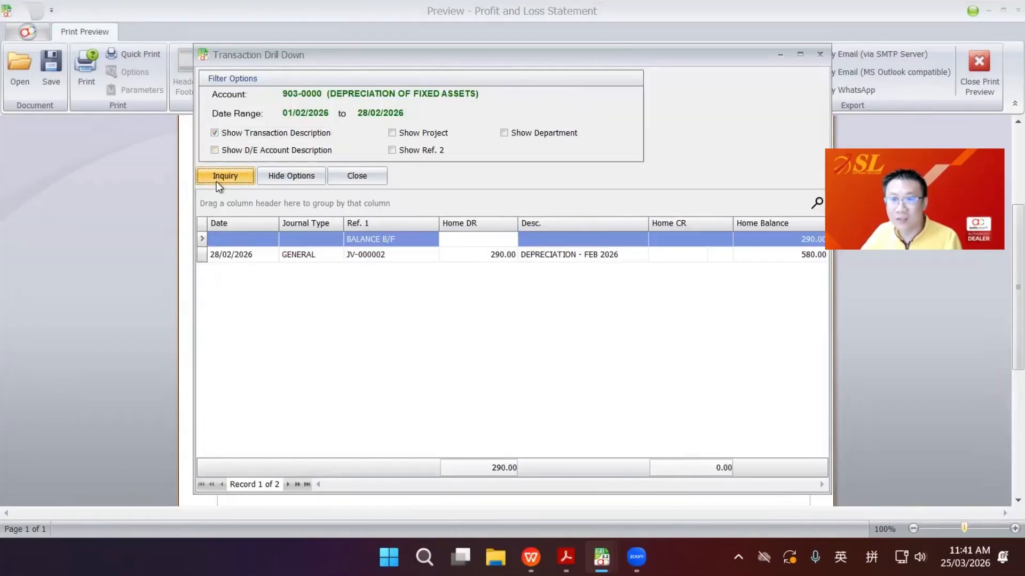
pyautogui.click(587, 254)
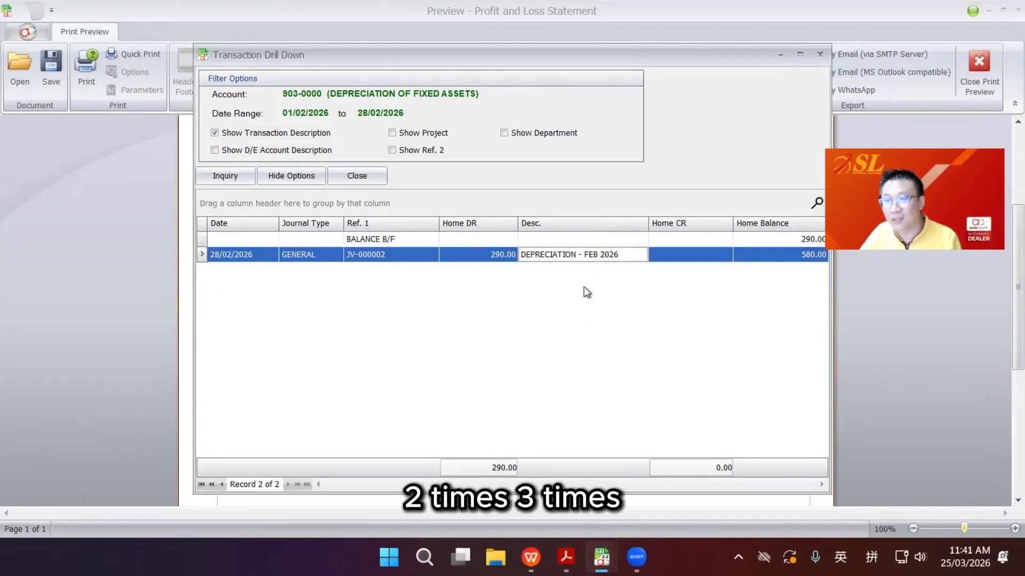
pyautogui.press('Escape')
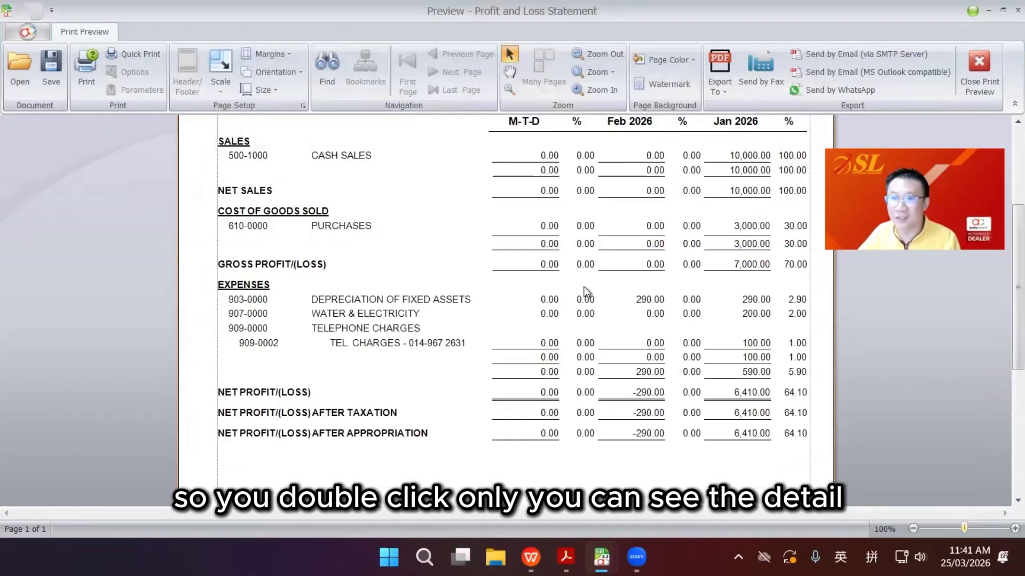
# Step: Drill down into the January 2026 purchases amount to check its transactions, and close the profit and loss preview
pyautogui.scroll(-2, 583, 286)
pyautogui.scroll(2, 585, 275)
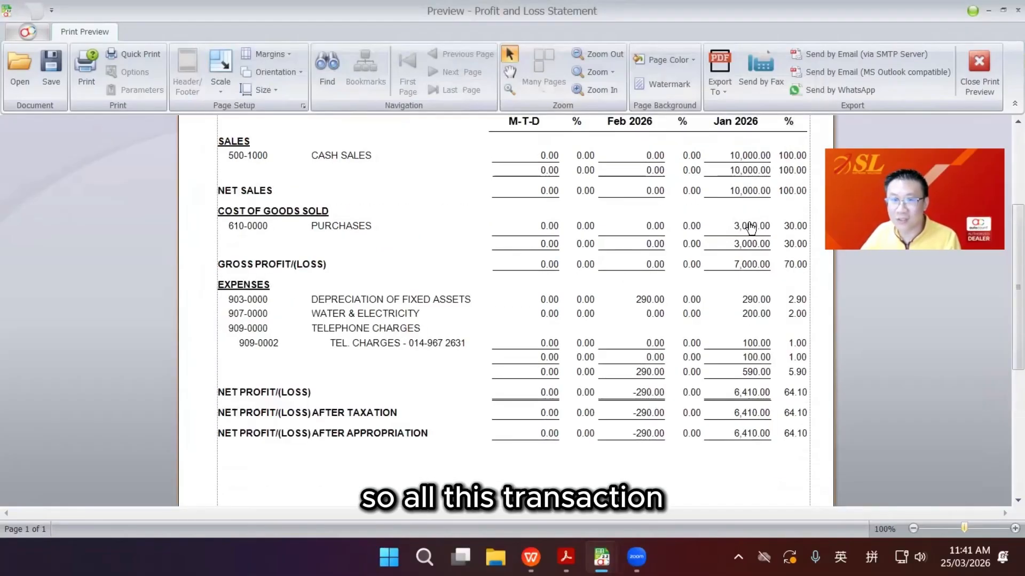
pyautogui.doubleClick(736, 231)
pyautogui.click(233, 172)
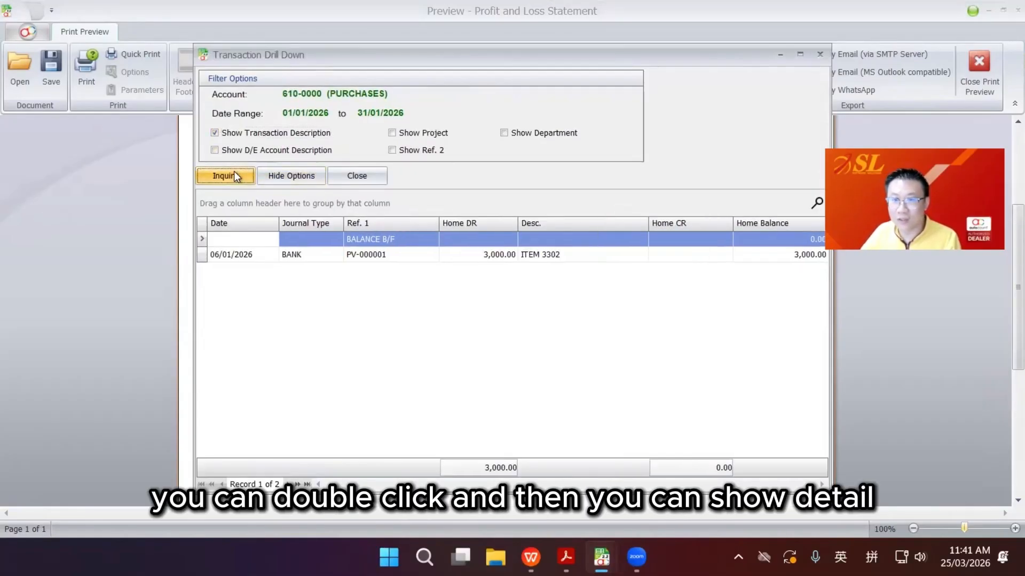
pyautogui.press('Escape')
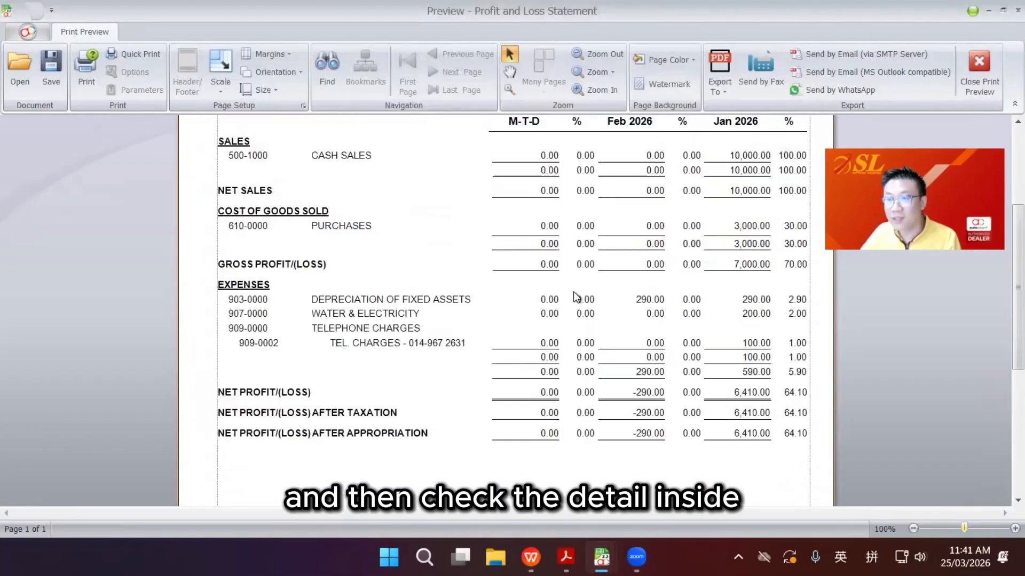
pyautogui.scroll(-5, 579, 292)
pyautogui.press('Escape')
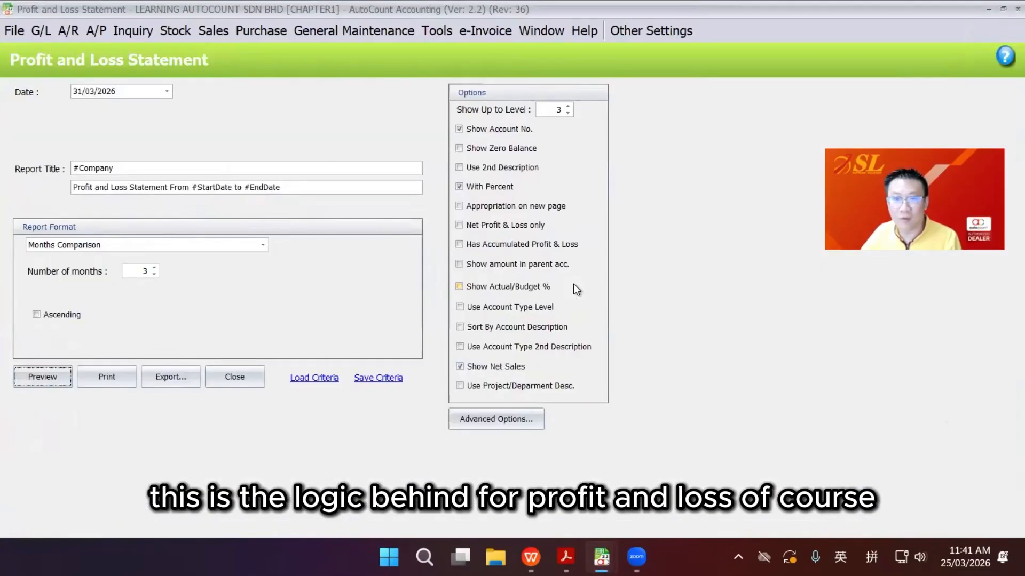
# Step: Save the three-month comparison settings as criteria named "P&L Month Comparison"
pyautogui.click(363, 377)
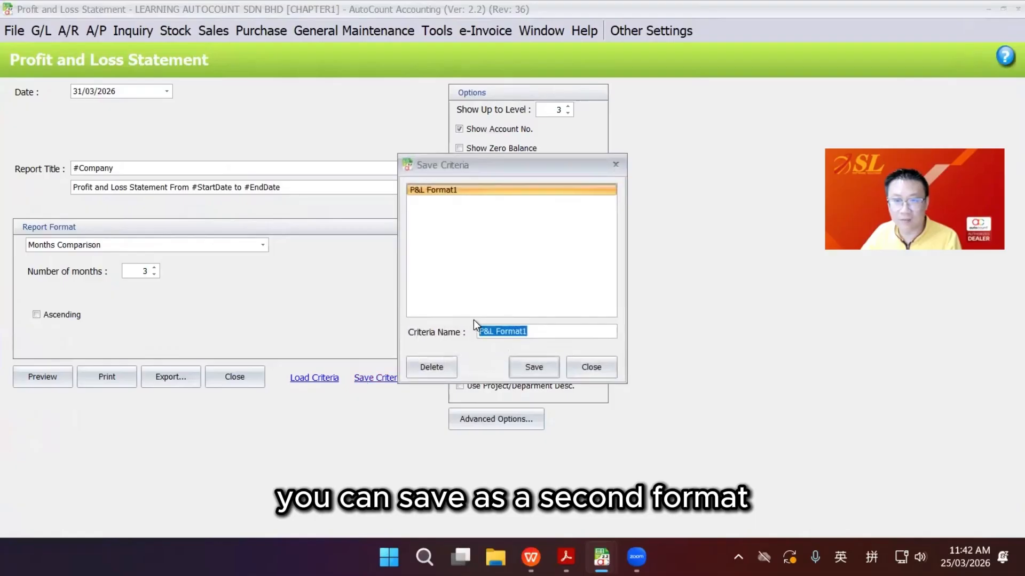
pyautogui.moveTo(532, 330); pyautogui.dragTo(497, 329)
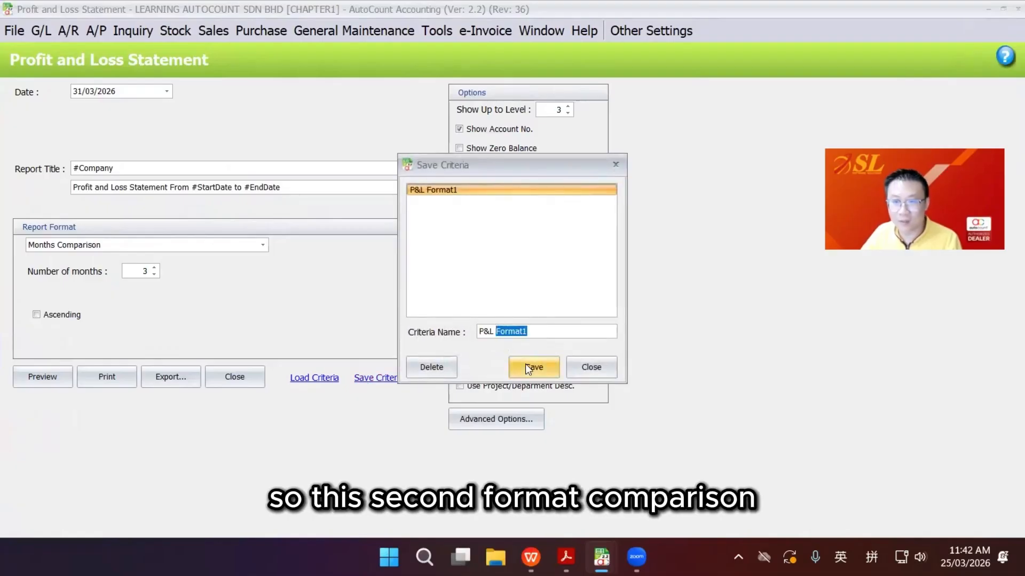
pyautogui.write('Month Comparis')
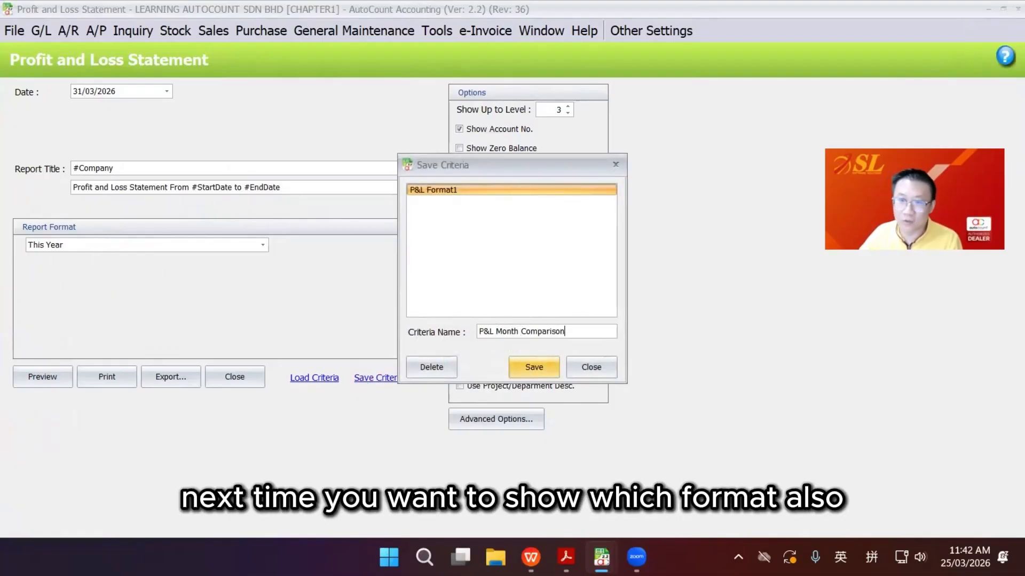
pyautogui.write('on')
pyautogui.click(529, 365)
# Step: Enable automatic loading of the last criteria and load the saved "P&L Format1" criteria
pyautogui.click(318, 378)
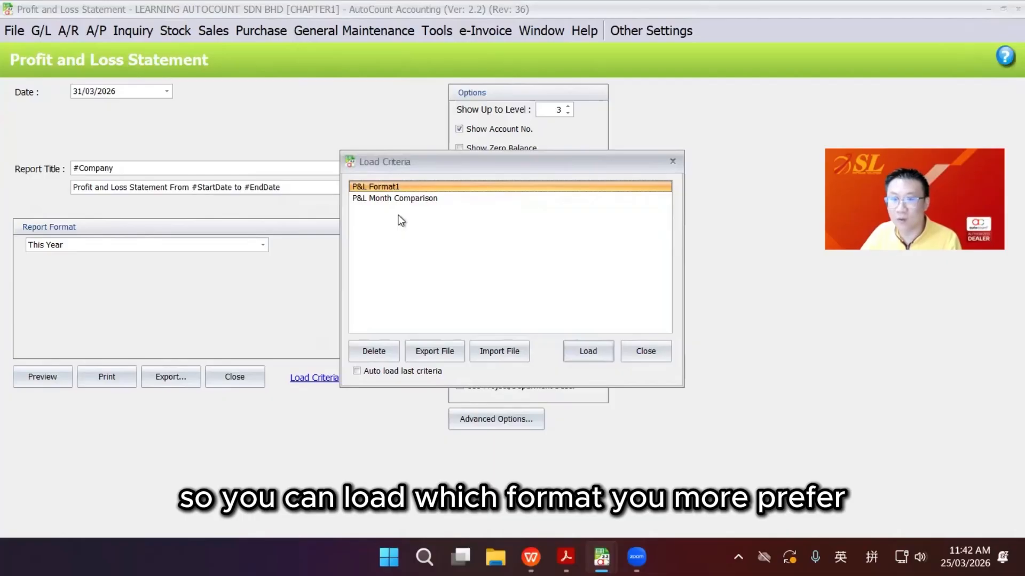
pyautogui.click(403, 372)
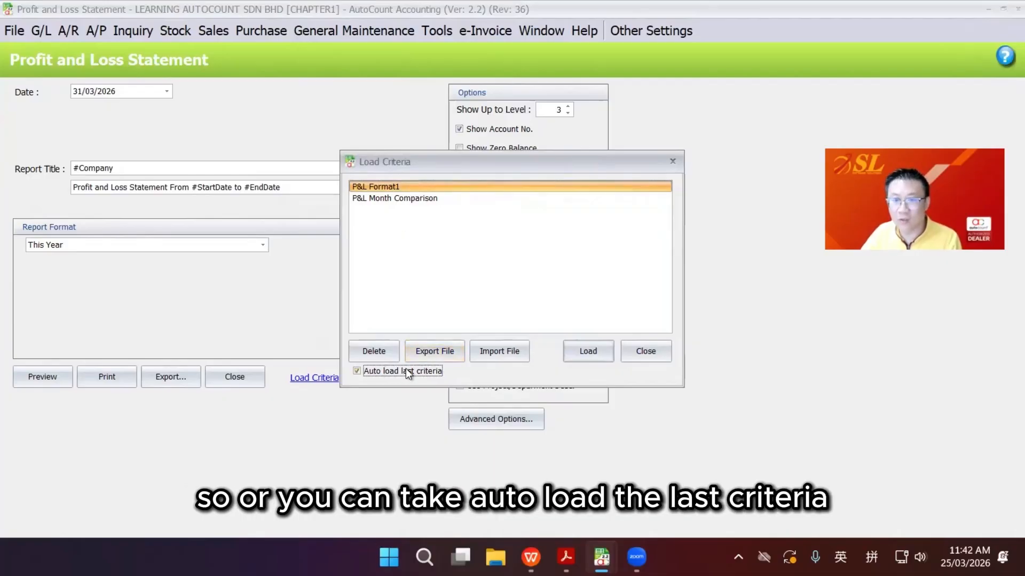
pyautogui.click(590, 355)
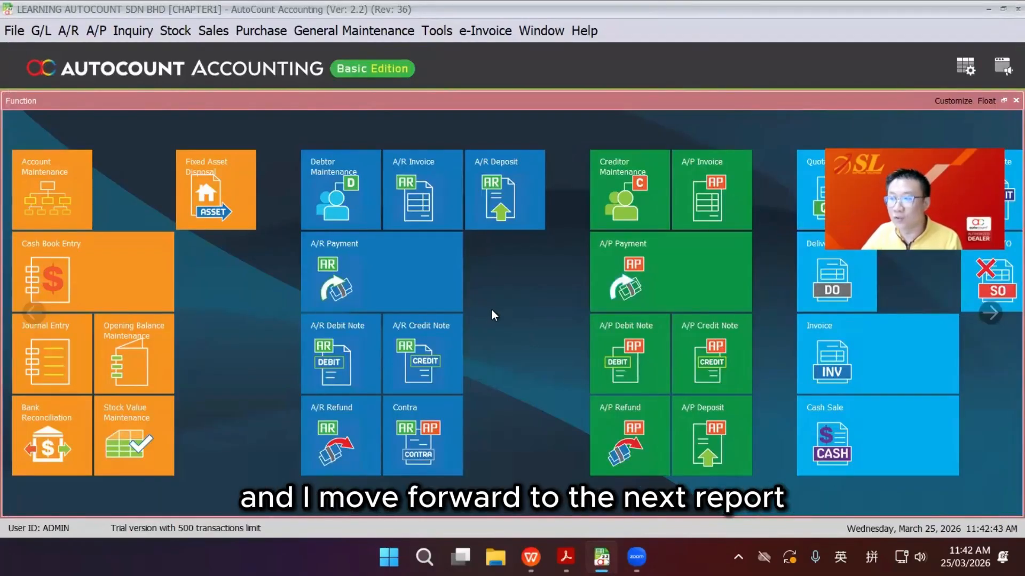
# Step: Open the Balance Sheet Statement from the general ledger and preview it as at 31/01/2026
pyautogui.click(41, 30)
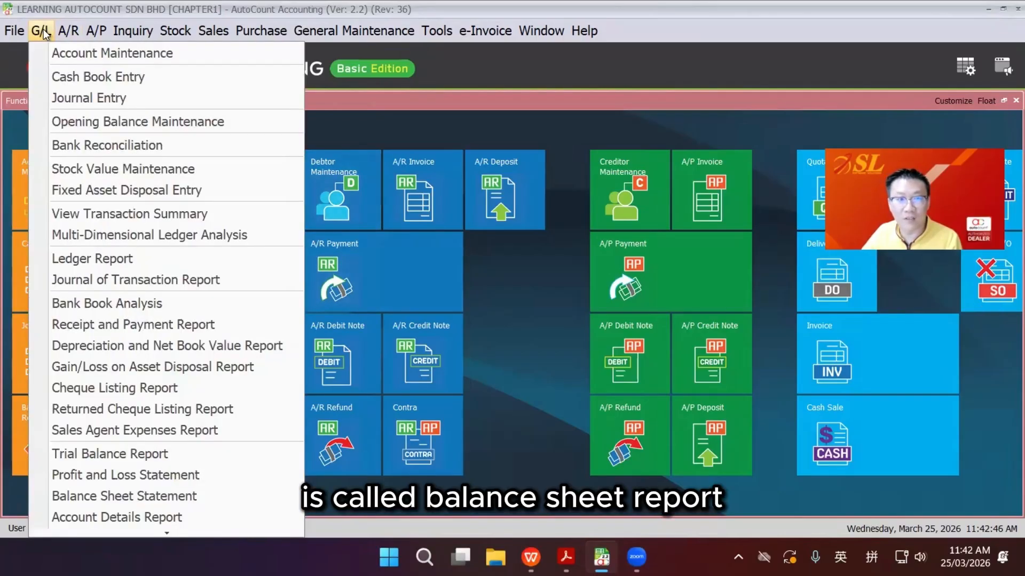
pyautogui.click(123, 496)
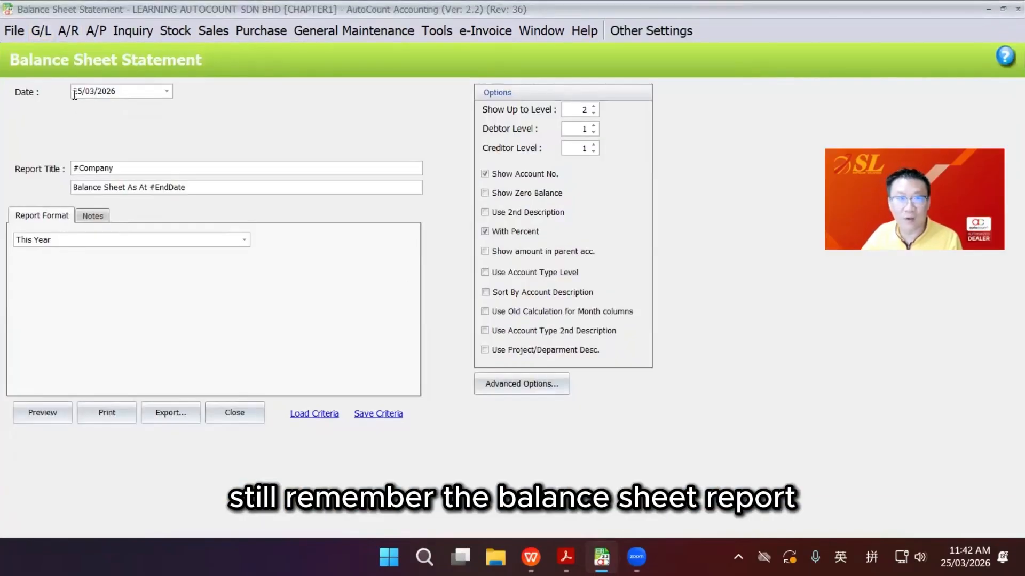
pyautogui.click(62, 412)
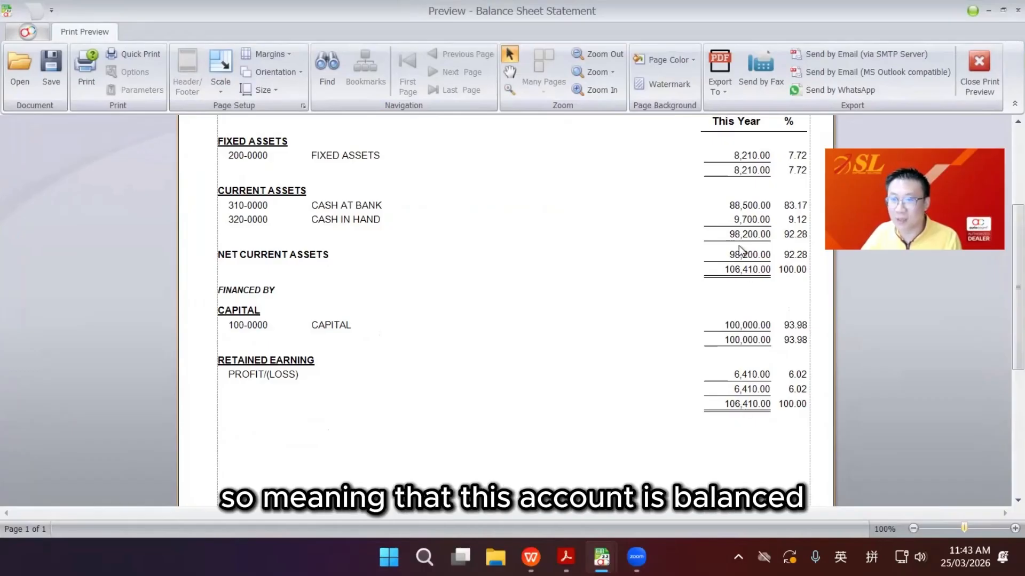
# Step: Review the assets, capital and retained earning figures in the balance sheet preview and close it
pyautogui.scroll(2, 740, 248)
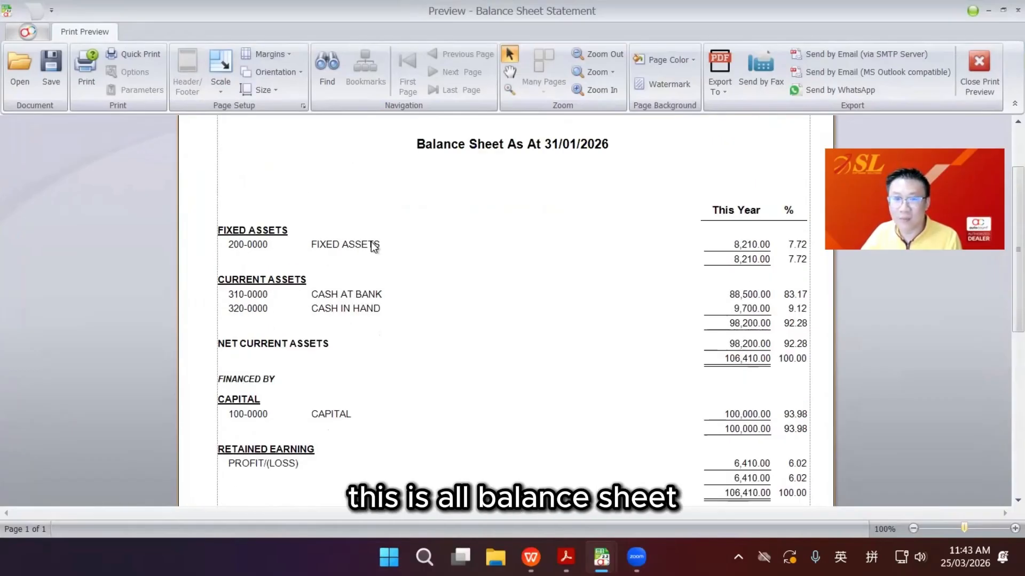
pyautogui.scroll(-2, 371, 243)
pyautogui.scroll(2, 362, 176)
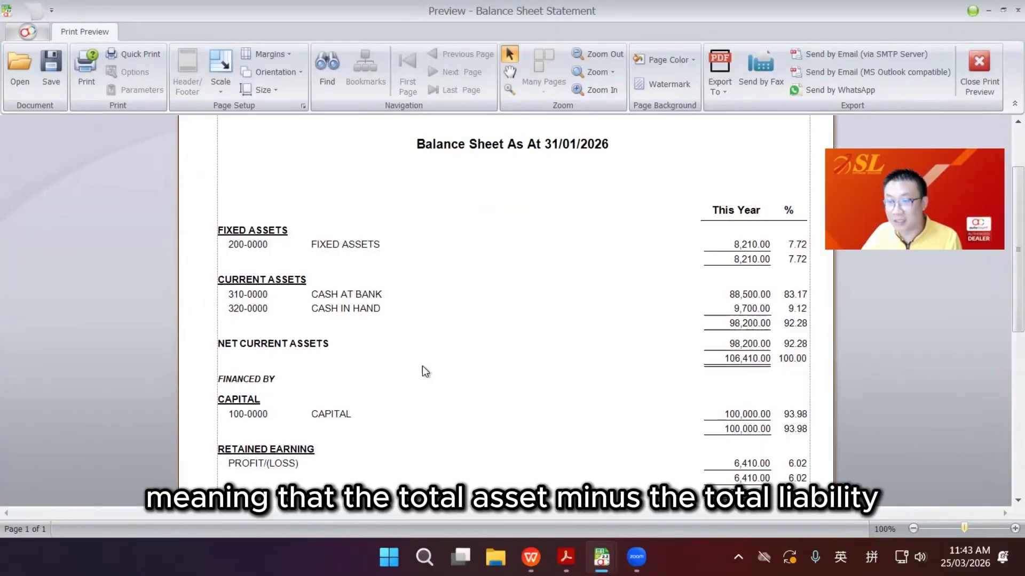
pyautogui.scroll(-2, 422, 366)
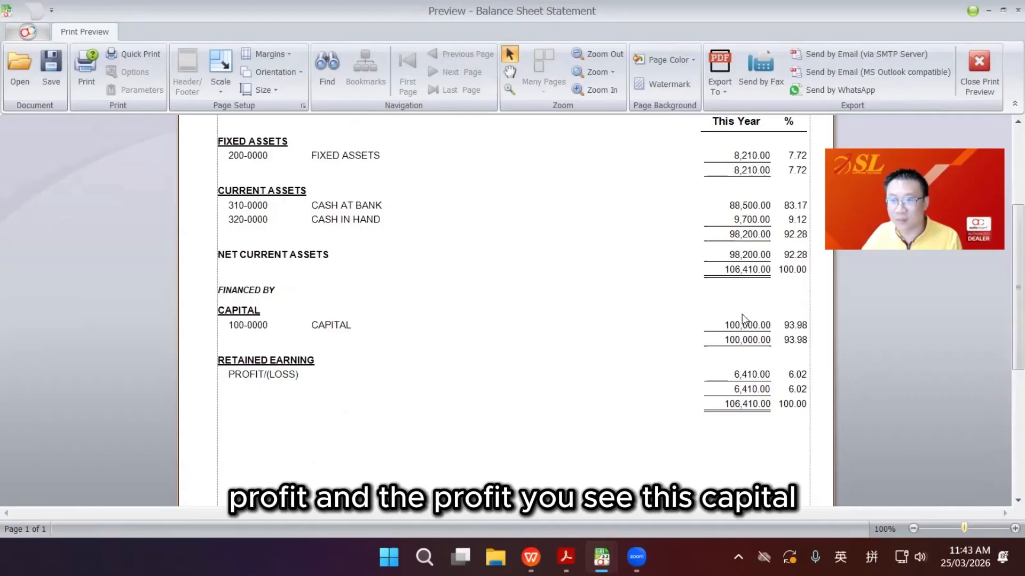
pyautogui.scroll(-3, 742, 314)
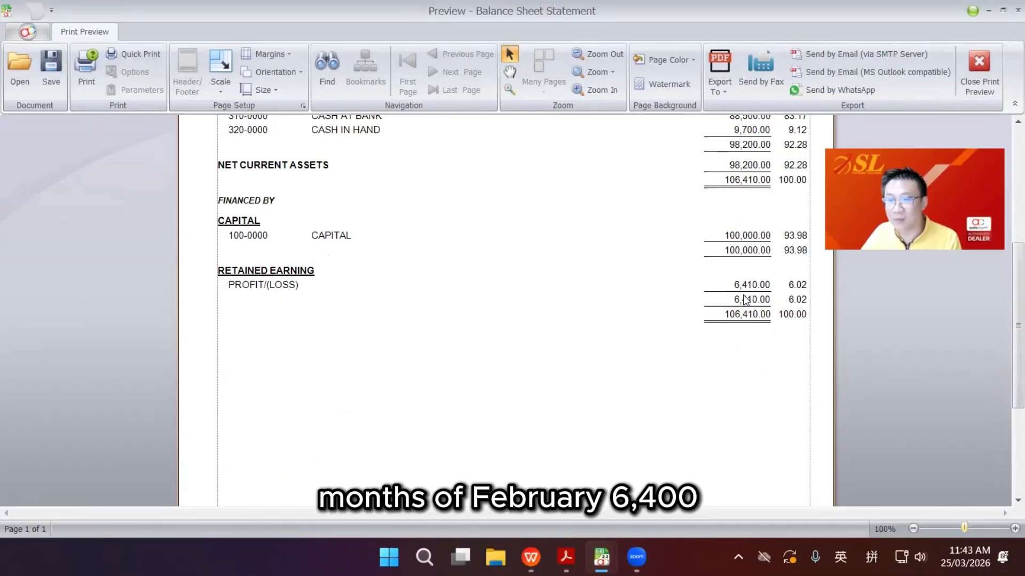
pyautogui.press('Escape')
# Step: Preview the Profit and Loss Statement dated 31/01/2026 to check its net profit against the balance sheet's retained earning
pyautogui.click(30, 31)
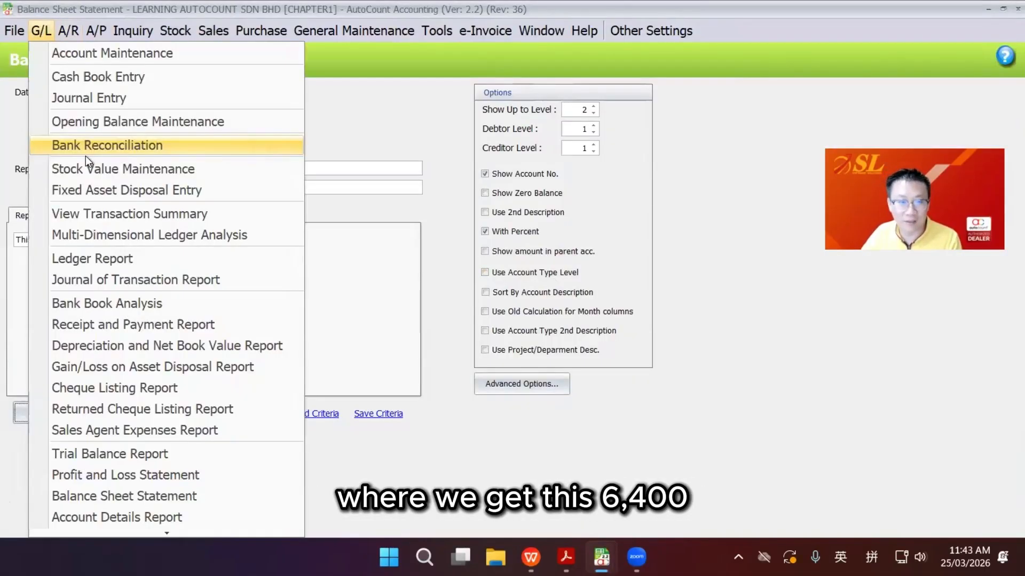
pyautogui.click(85, 473)
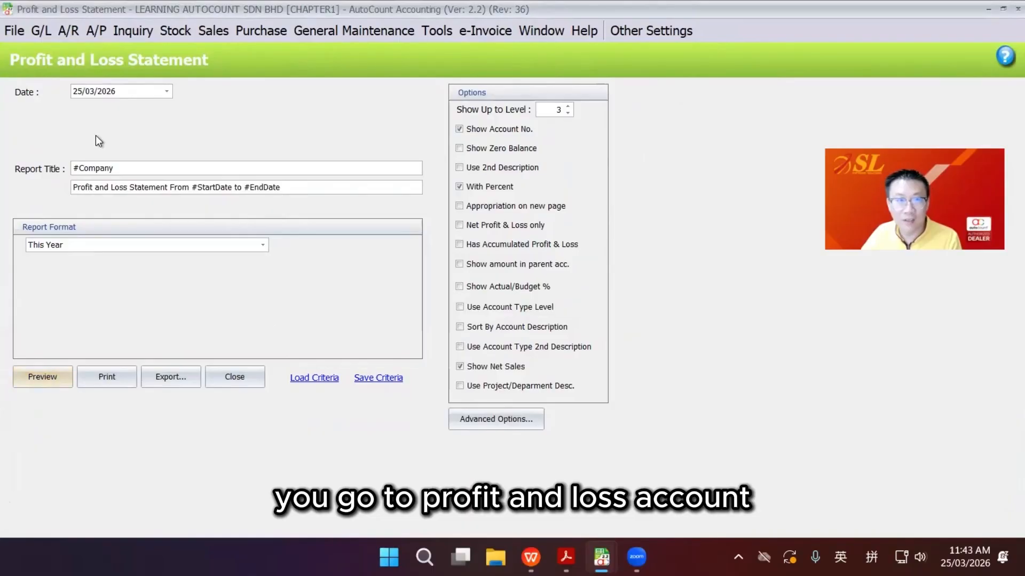
pyautogui.click(79, 91)
pyautogui.write('3101')
pyautogui.click(43, 377)
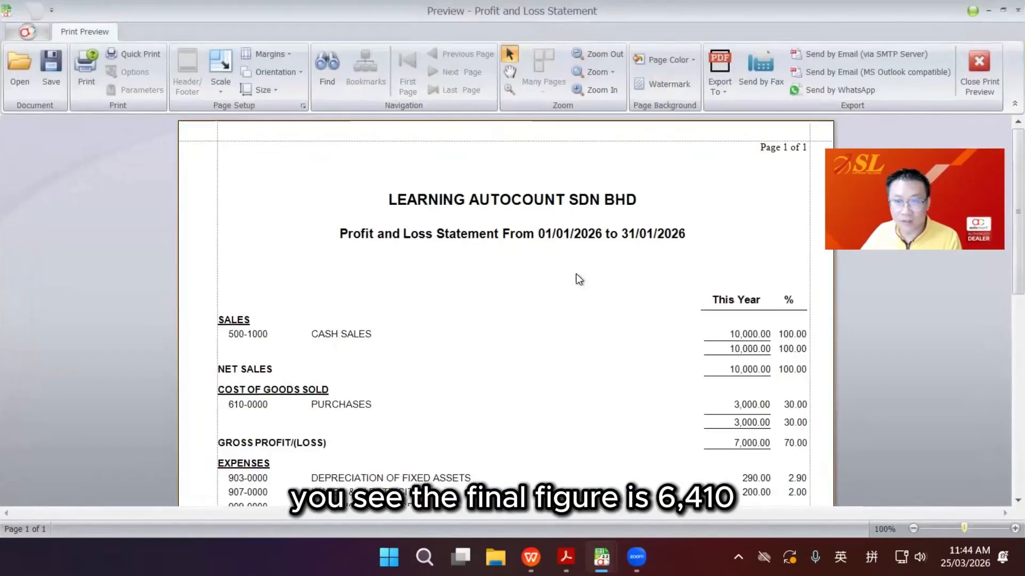
pyautogui.scroll(-5, 575, 273)
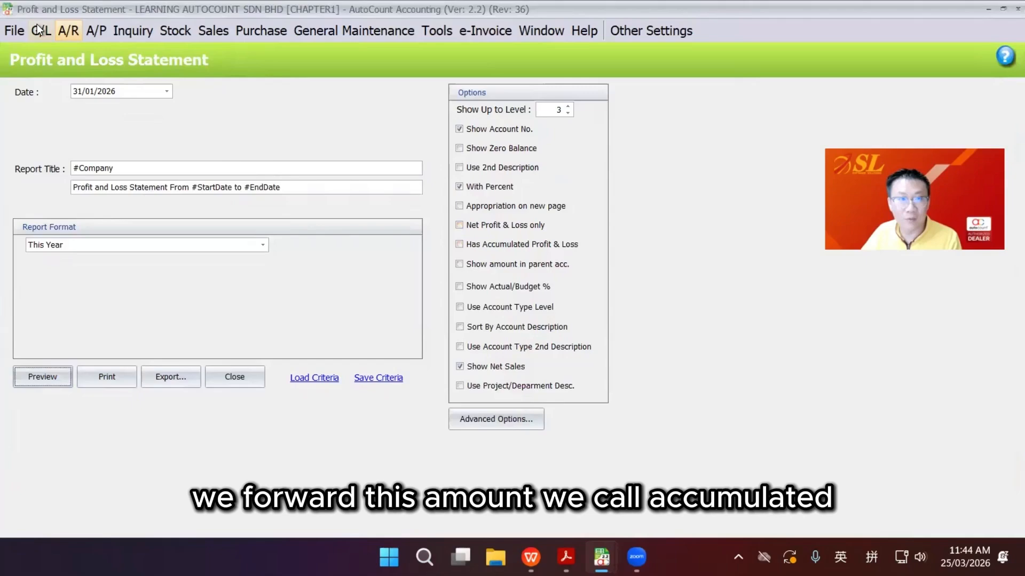
# Step: Return to the Balance Sheet Statement, preview it again and check the profit and total figures
pyautogui.click(38, 29)
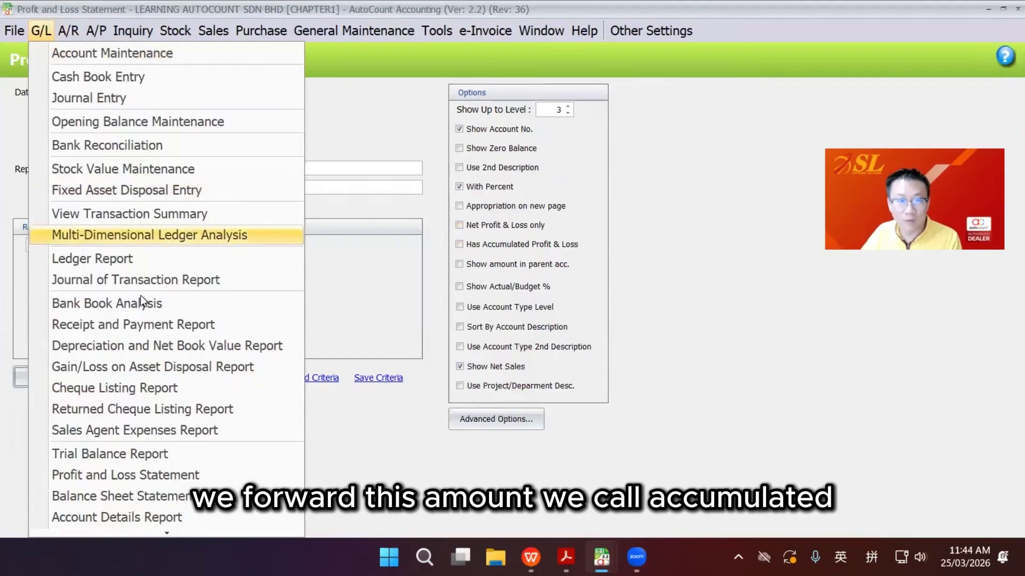
pyautogui.click(124, 495)
pyautogui.click(63, 415)
pyautogui.scroll(-3, 466, 309)
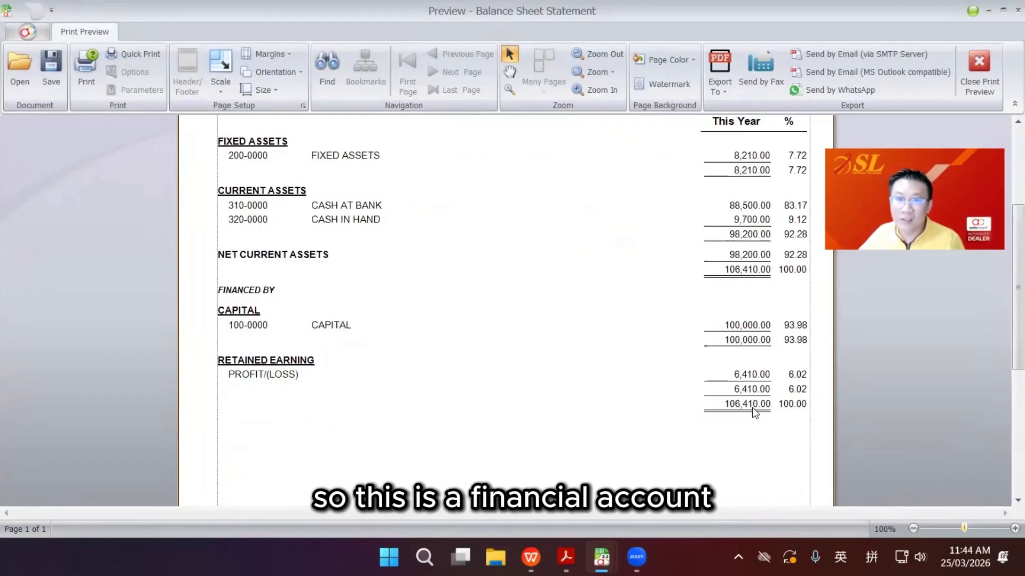
pyautogui.scroll(3, 598, 283)
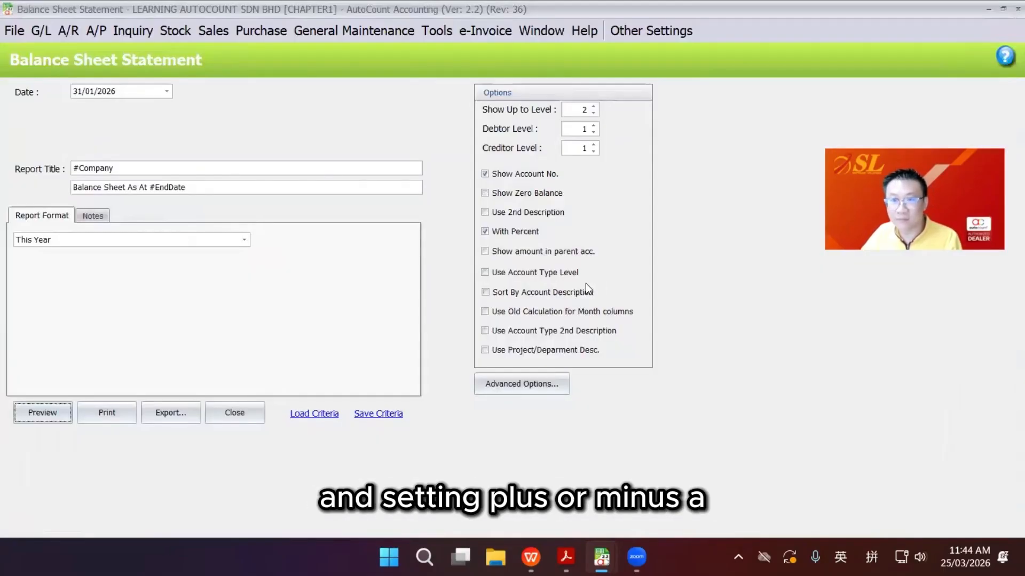
# Step: Set the balance sheet to show up to level 3 and preview the result
pyautogui.click(593, 107)
pyautogui.click(593, 107)
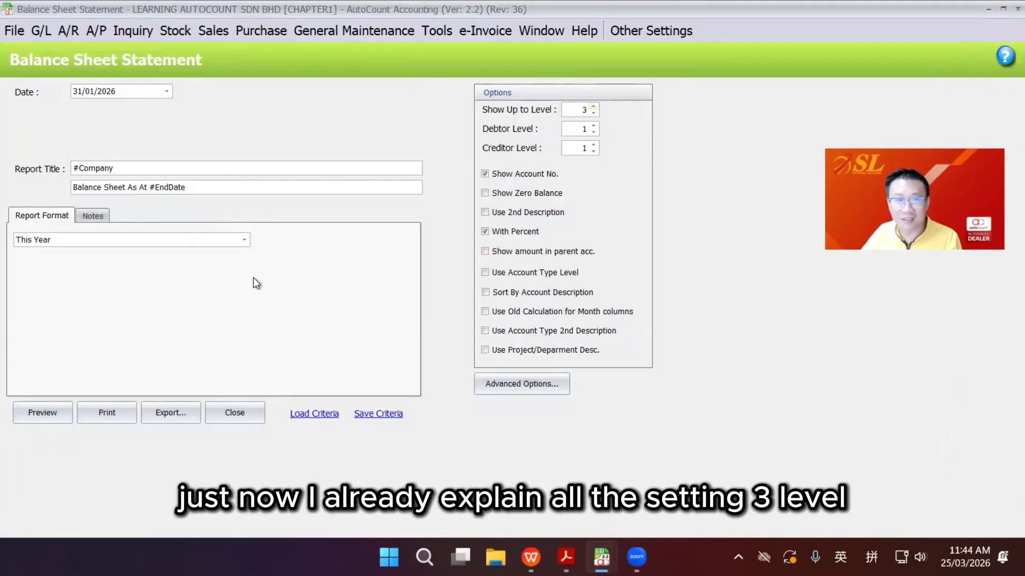
pyautogui.click(39, 414)
pyautogui.scroll(-6, 388, 268)
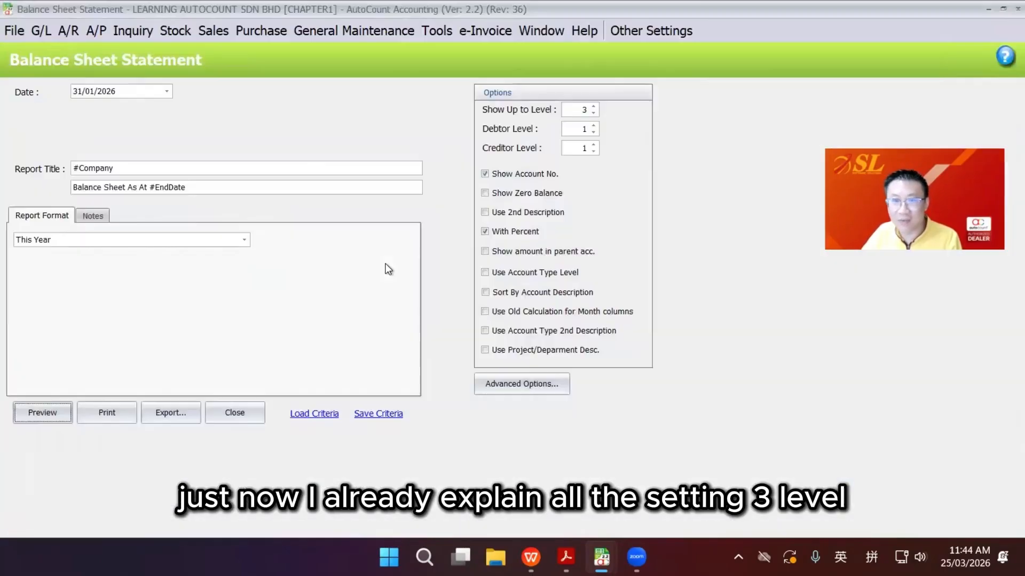
# Step: Hide the date/time and user ID in the header through the advanced options, and preview the balance sheet up to level 2
pyautogui.click(541, 380)
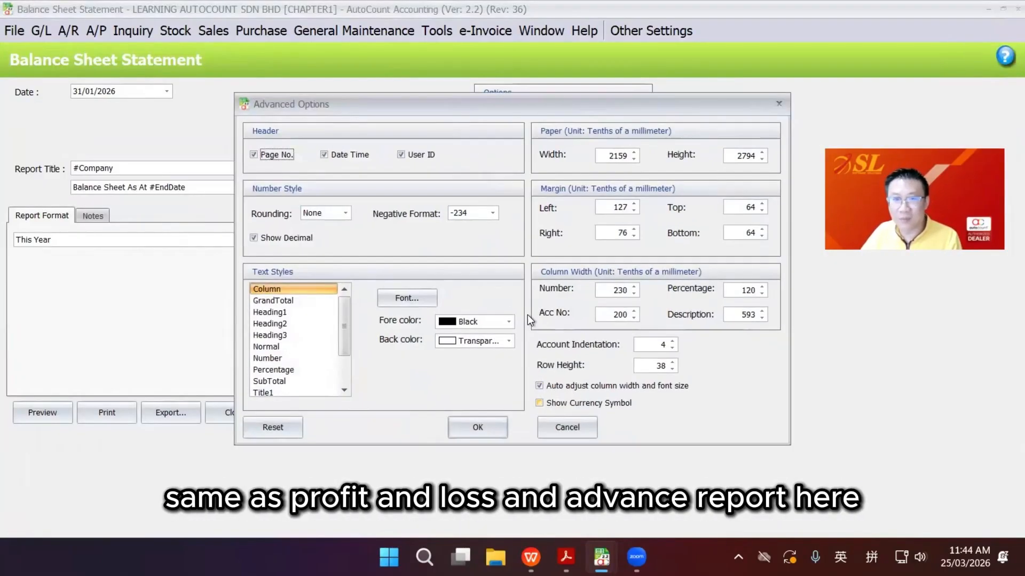
pyautogui.click(342, 154)
pyautogui.click(411, 155)
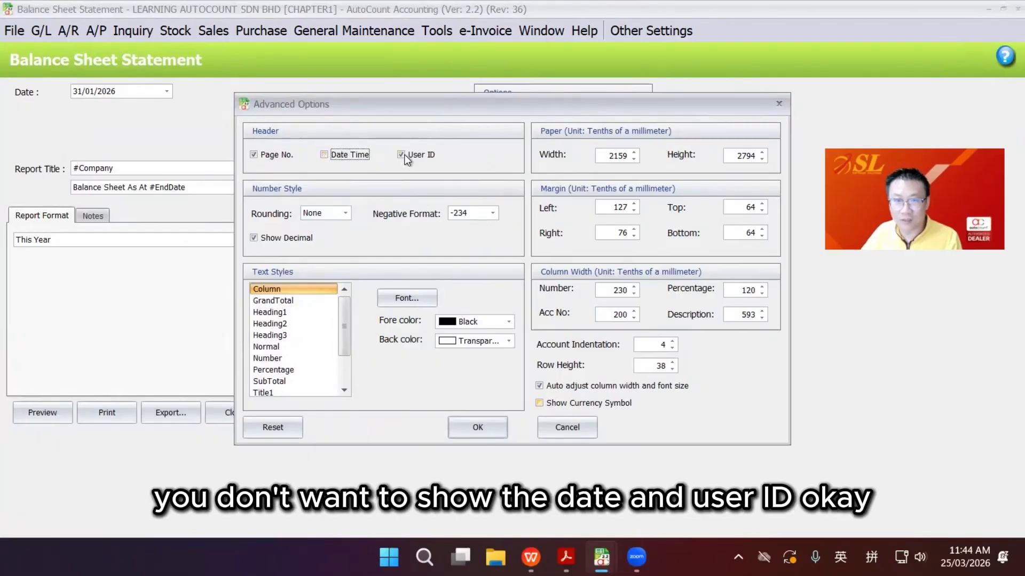
pyautogui.click(478, 427)
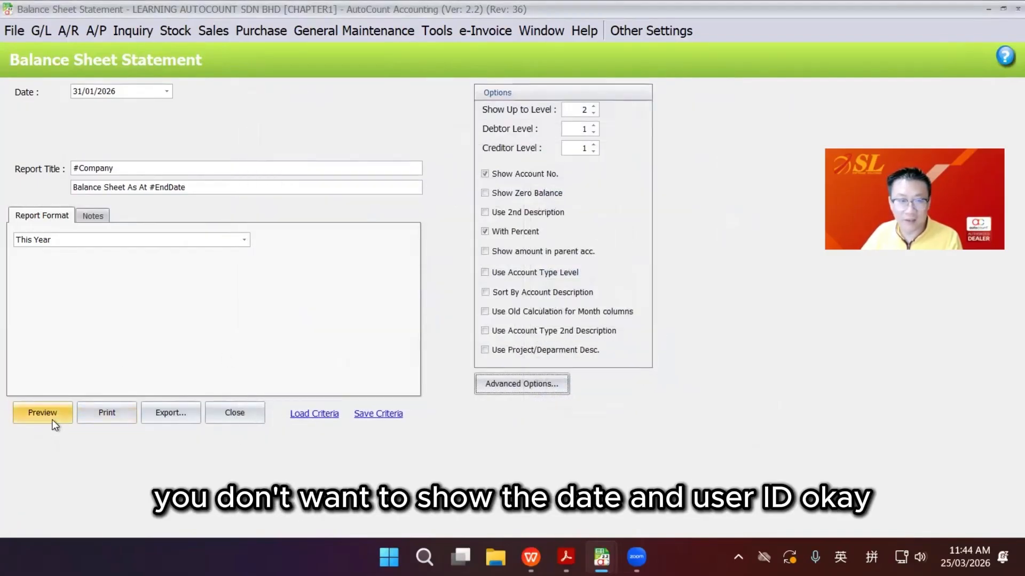
pyautogui.click(54, 422)
pyautogui.scroll(-5, 226, 156)
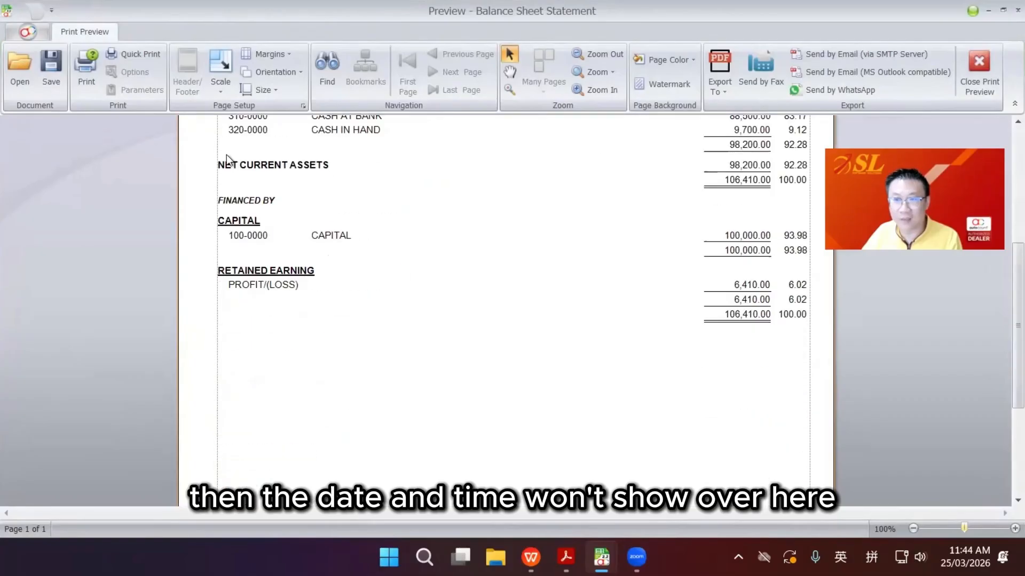
# Step: Set the balance sheet to the This Month vs Last Month format dated 31/03/2026 and preview it
pyautogui.scroll(5, 226, 154)
pyautogui.press('Escape')
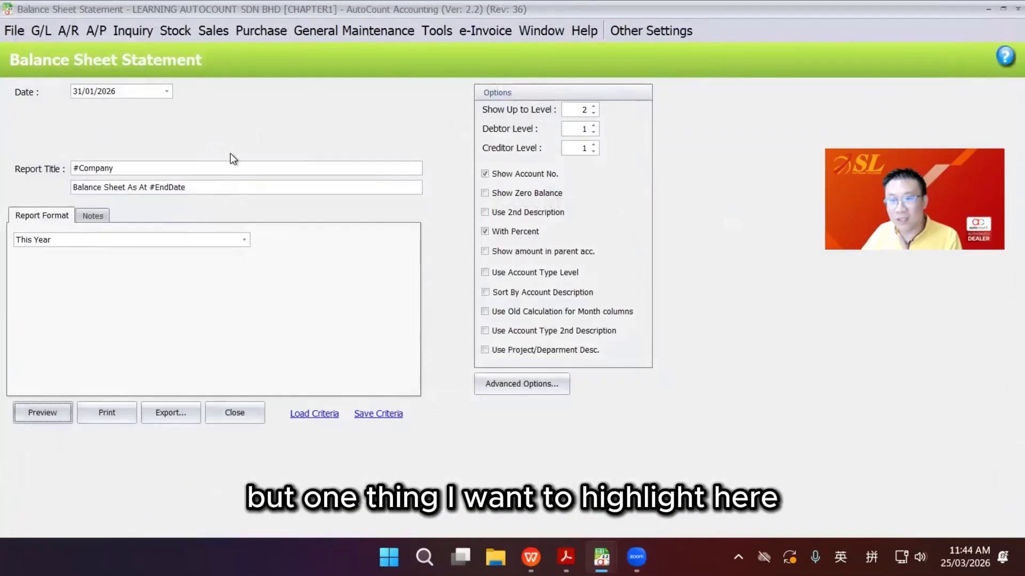
pyautogui.click(143, 239)
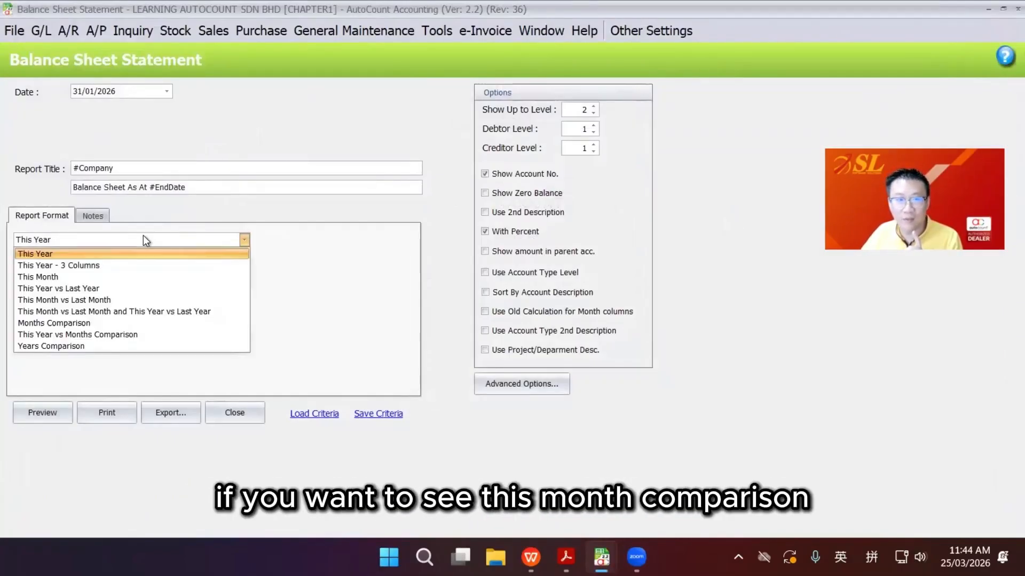
pyautogui.click(143, 297)
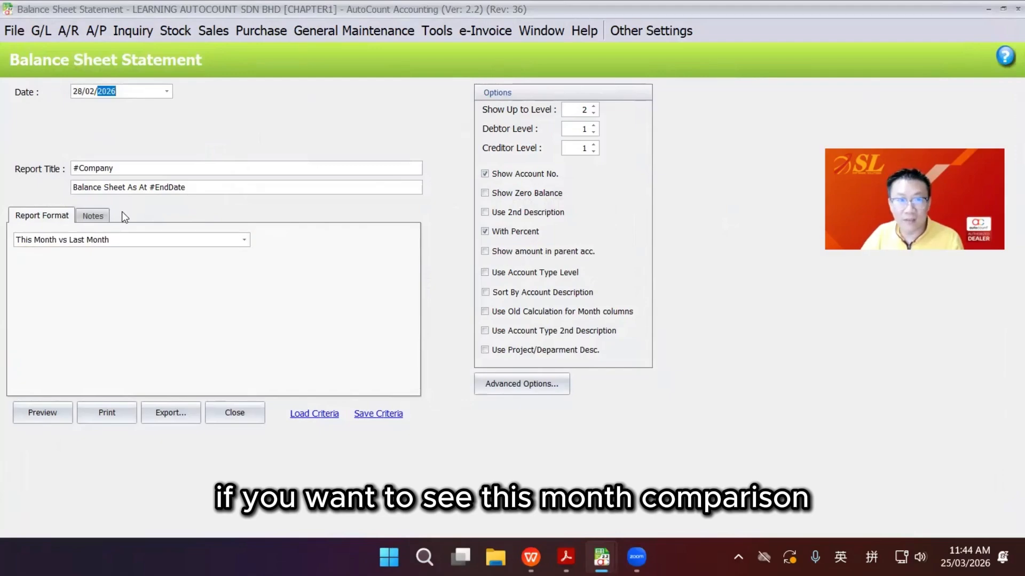
pyautogui.write('31')
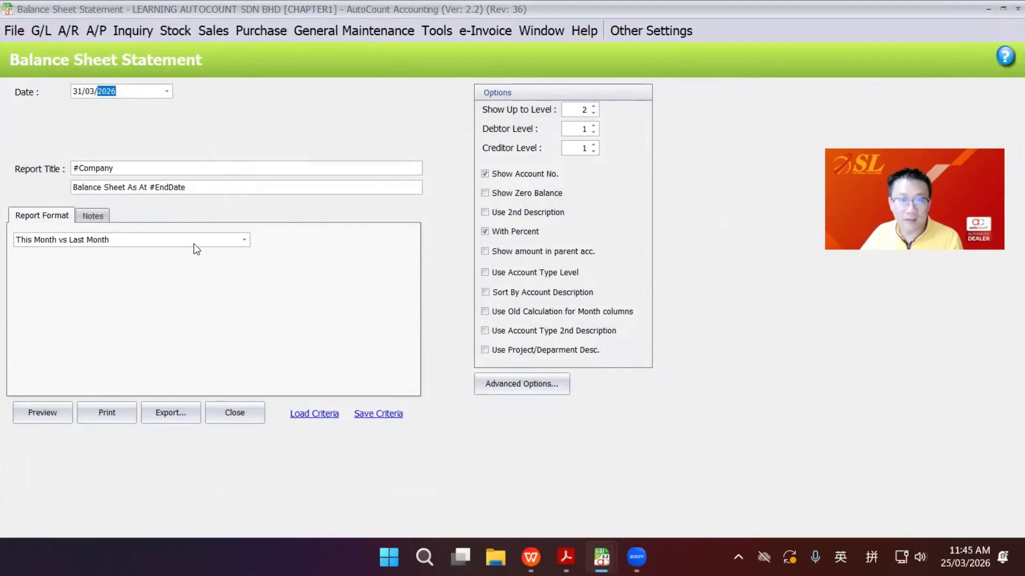
pyautogui.click(196, 245)
pyautogui.click(44, 411)
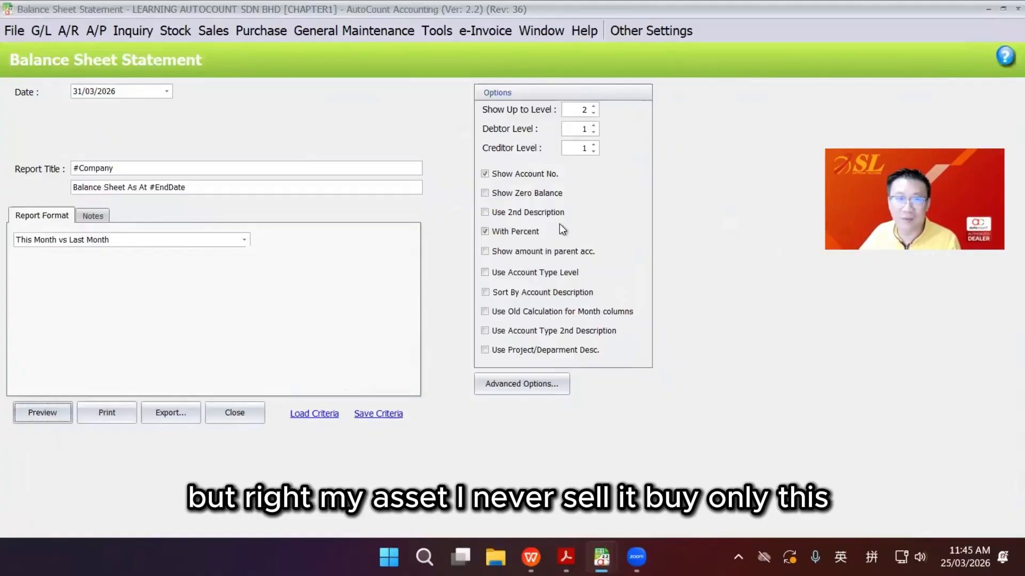
# Step: Change the report format to Months Comparison with 3 months, and preview the balance sheet's monthly columns
pyautogui.click(124, 244)
pyautogui.click(112, 323)
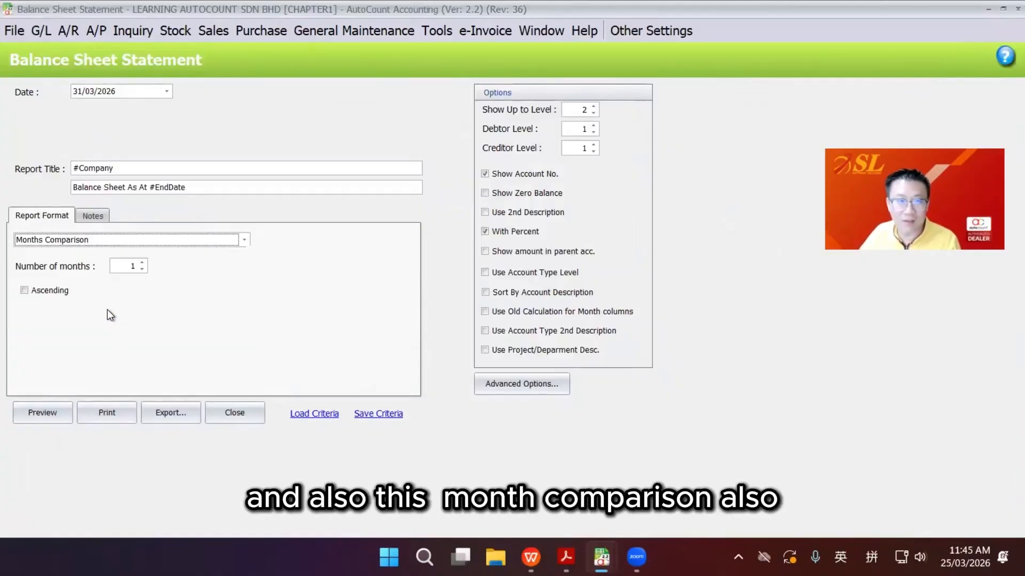
pyautogui.click(141, 271)
pyautogui.click(43, 412)
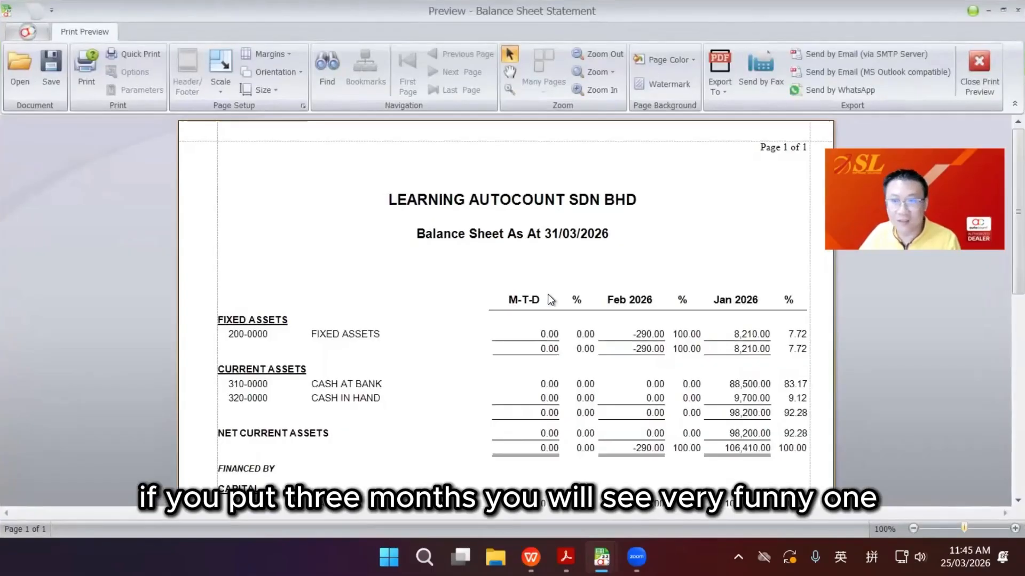
pyautogui.scroll(-3, 596, 220)
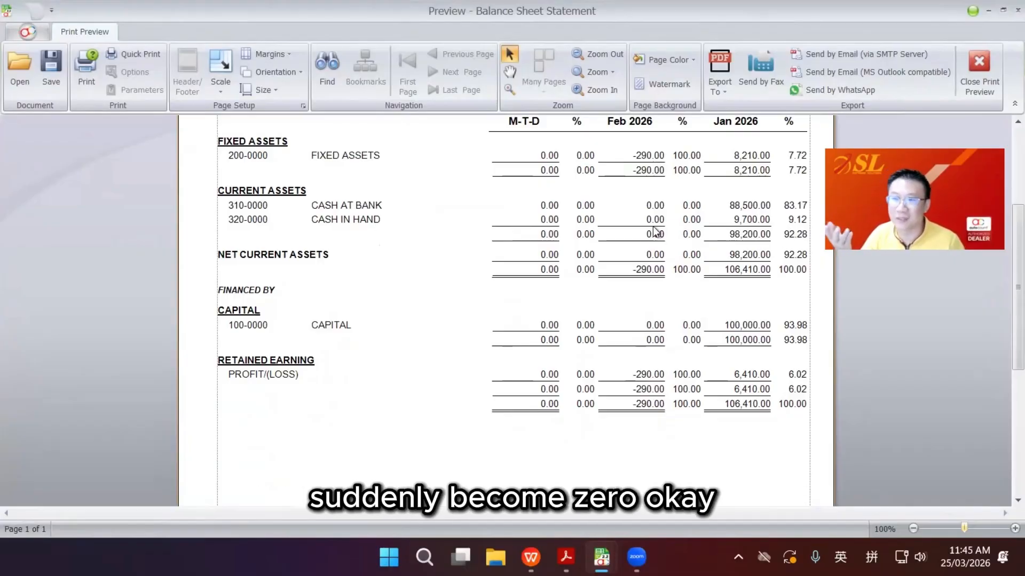
pyautogui.press('Escape')
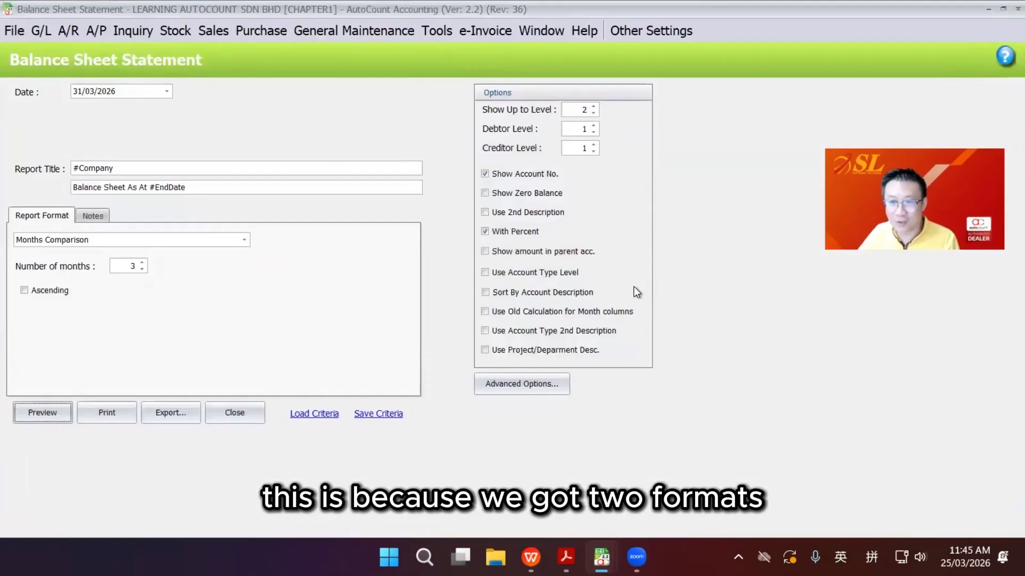
# Step: Enable the old calculation for month columns and preview the three-month balance sheet
pyautogui.click(599, 312)
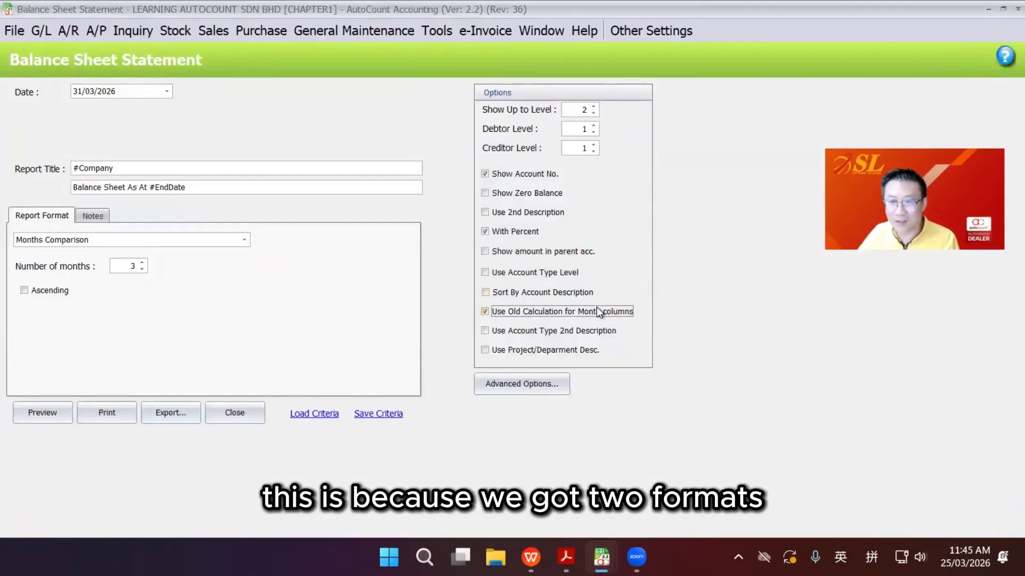
pyautogui.click(52, 411)
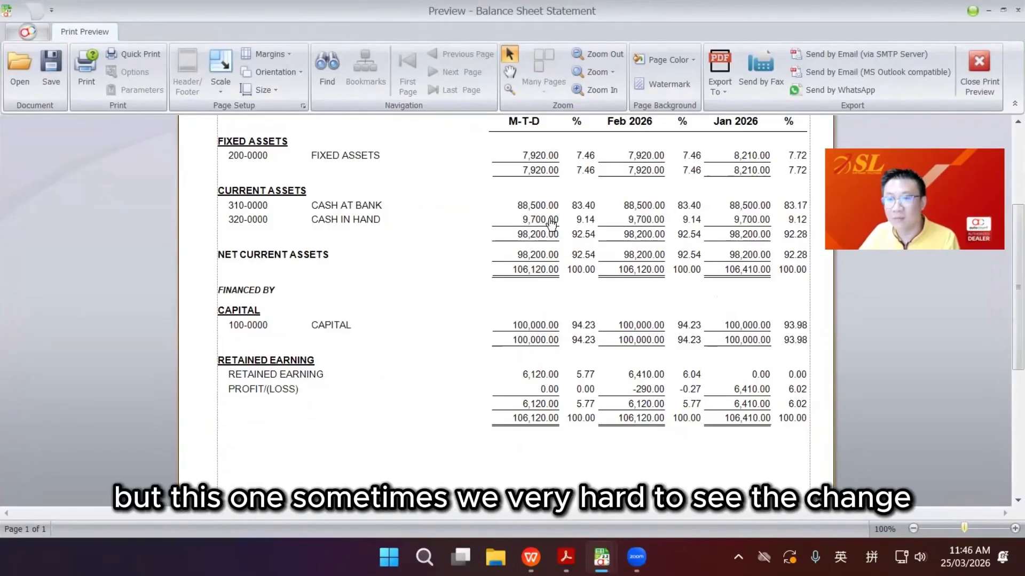
pyautogui.scroll(2, 551, 223)
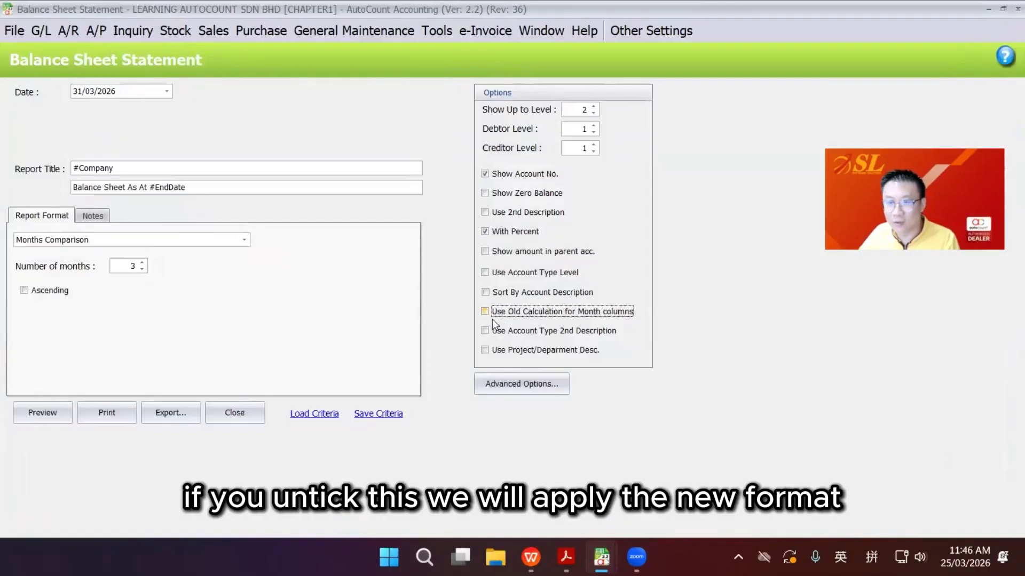
# Step: Turn off the old calculation for month columns and preview the three-month balance sheet up to level 3
pyautogui.click(43, 413)
pyautogui.scroll(-5, 681, 351)
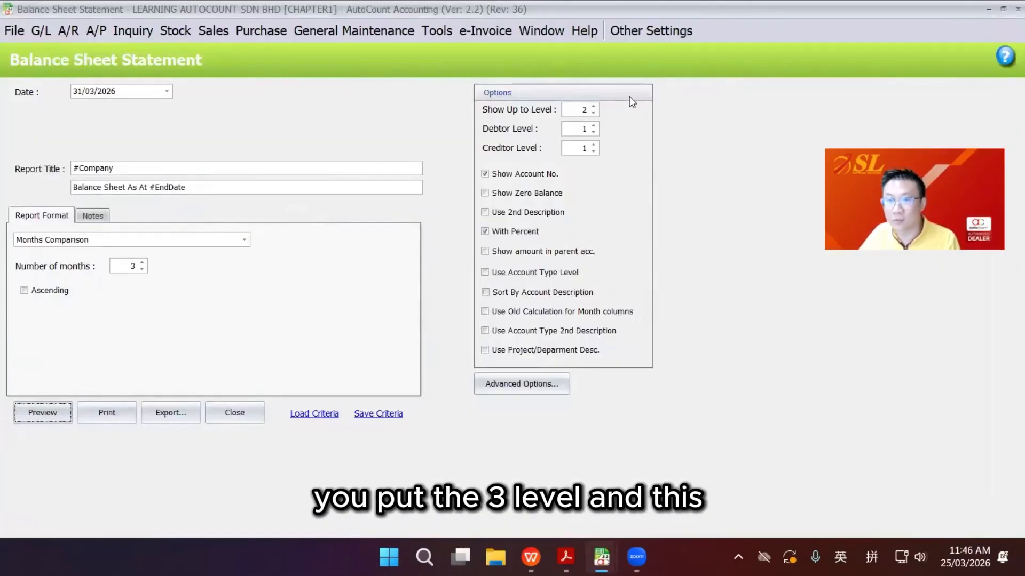
pyautogui.click(594, 106)
pyautogui.click(42, 412)
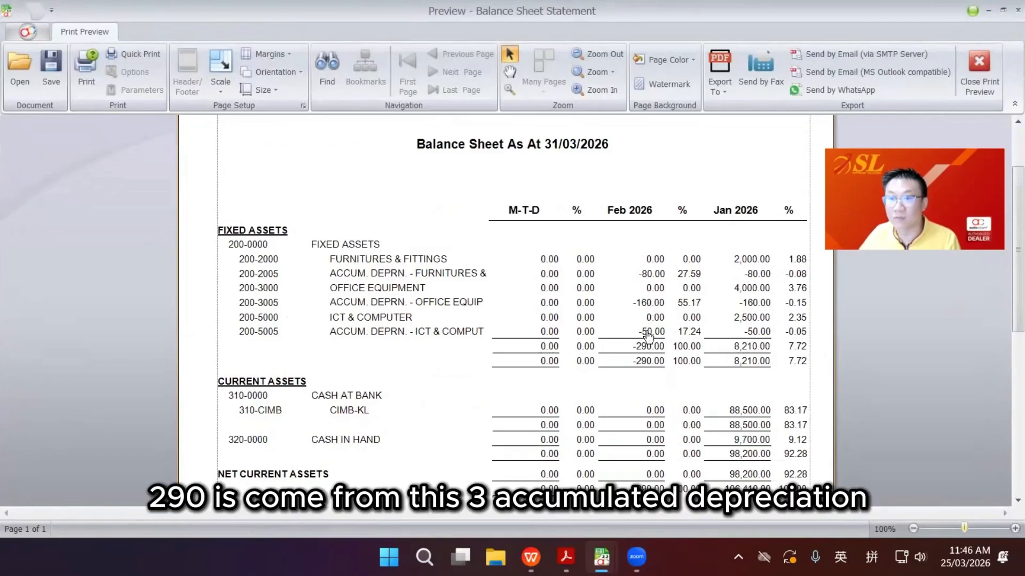
pyautogui.scroll(-6, 648, 336)
pyautogui.press('Escape')
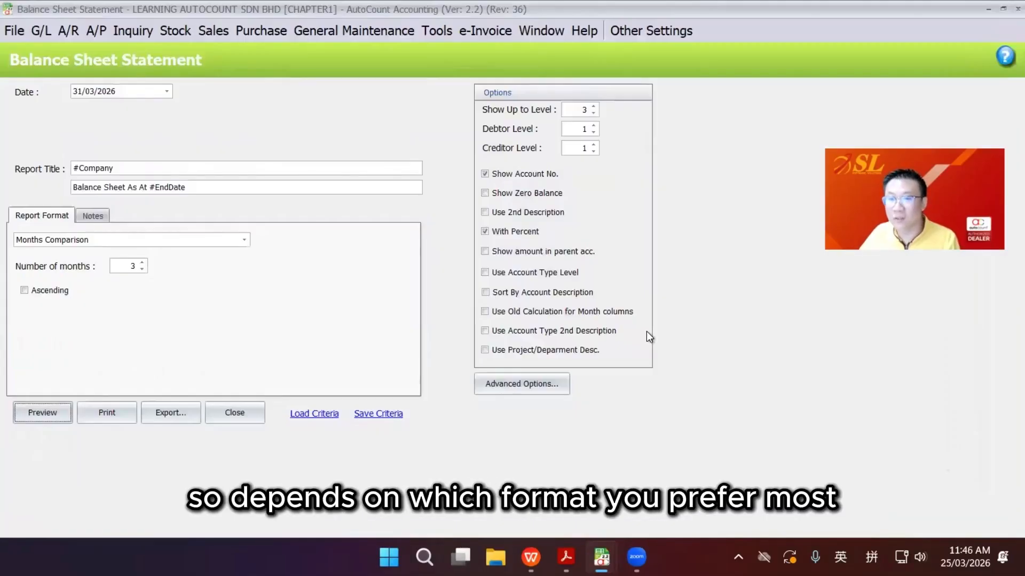
# Step: Turn the old calculation for month columns back on and preview the level 3 balance sheet
pyautogui.click(620, 313)
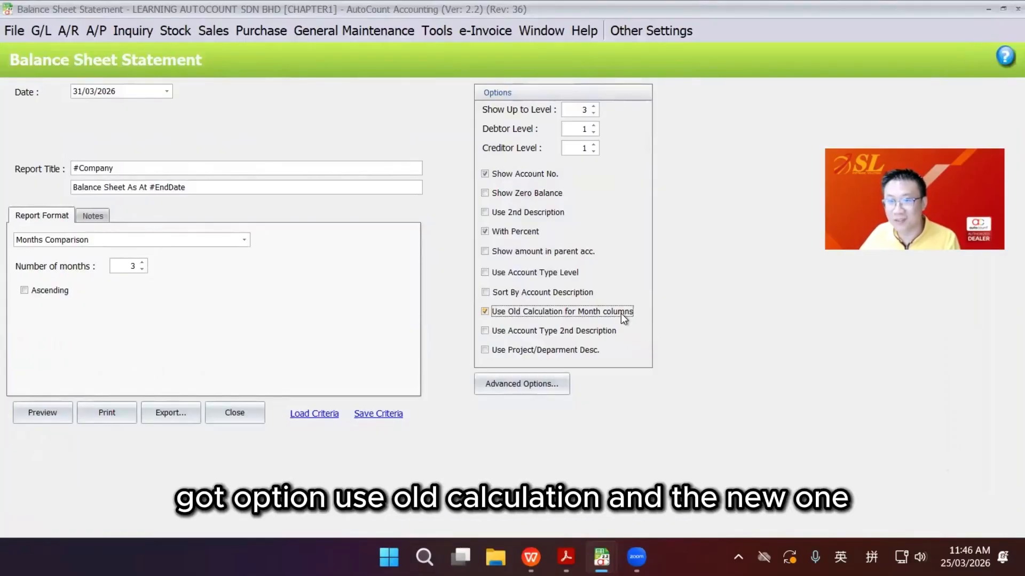
pyautogui.click(39, 413)
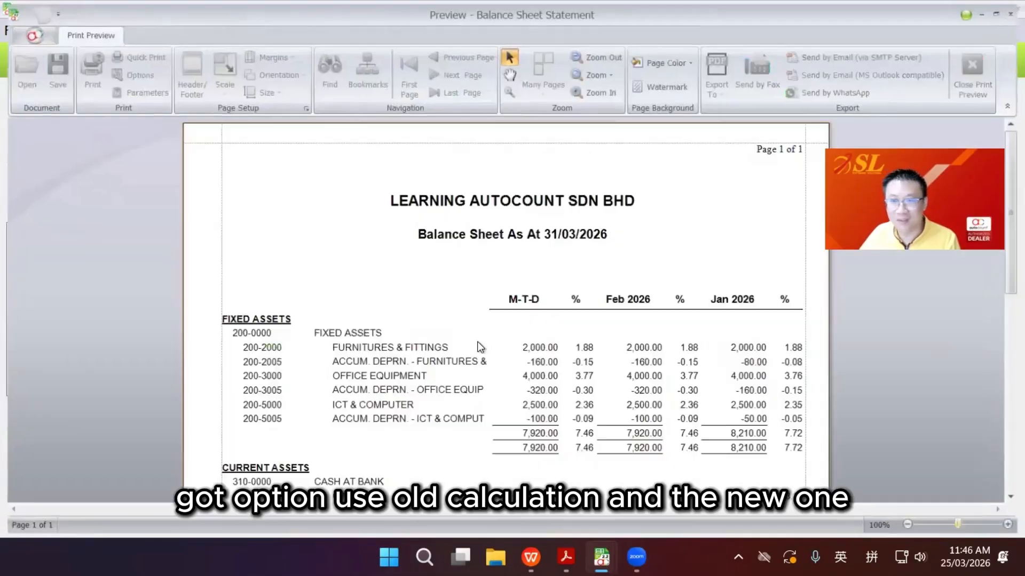
pyautogui.scroll(-6, 478, 341)
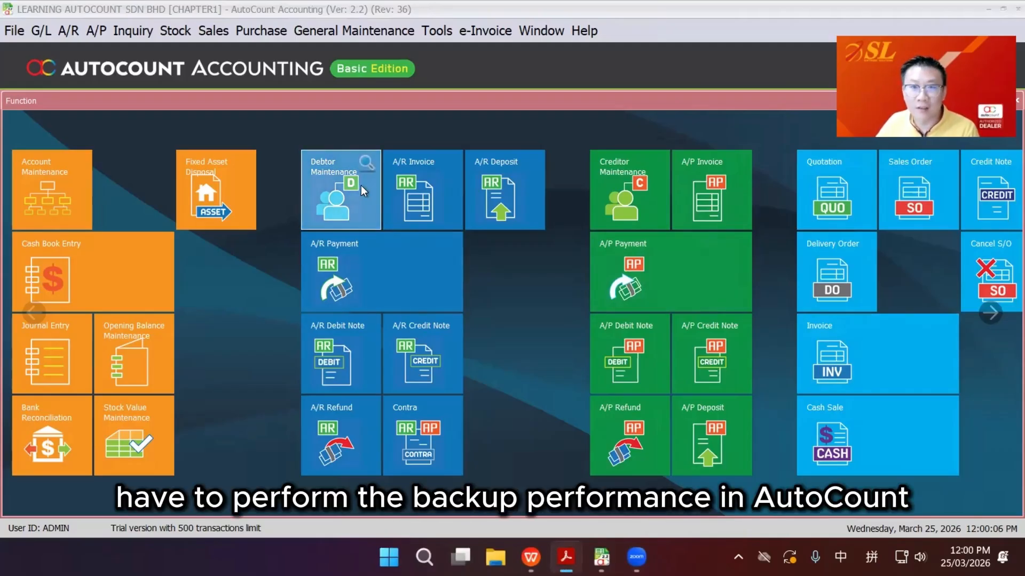
# Step: Open the Backup tool for the current company database and move its window clear for viewing
pyautogui.click(437, 31)
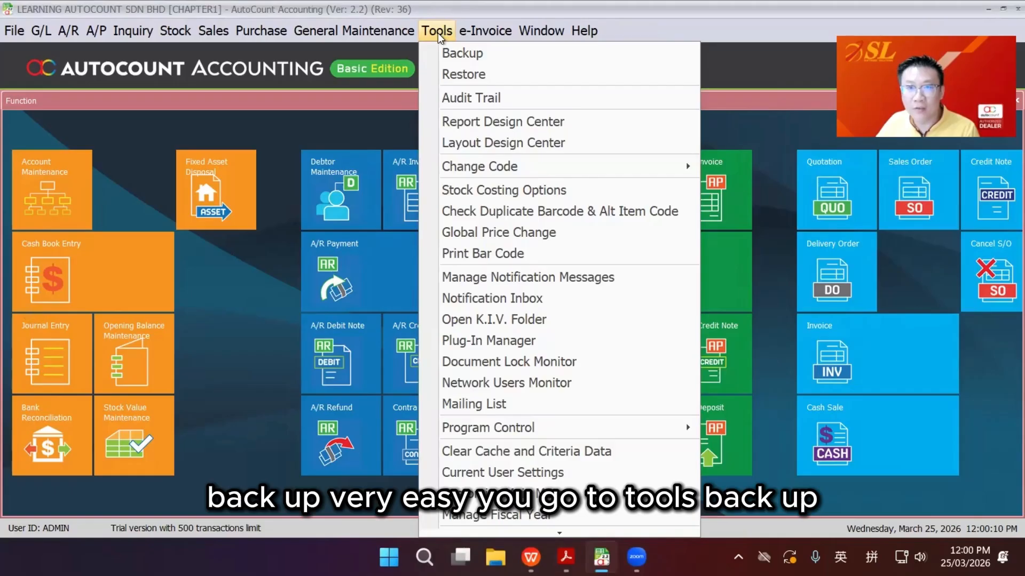
pyautogui.click(445, 51)
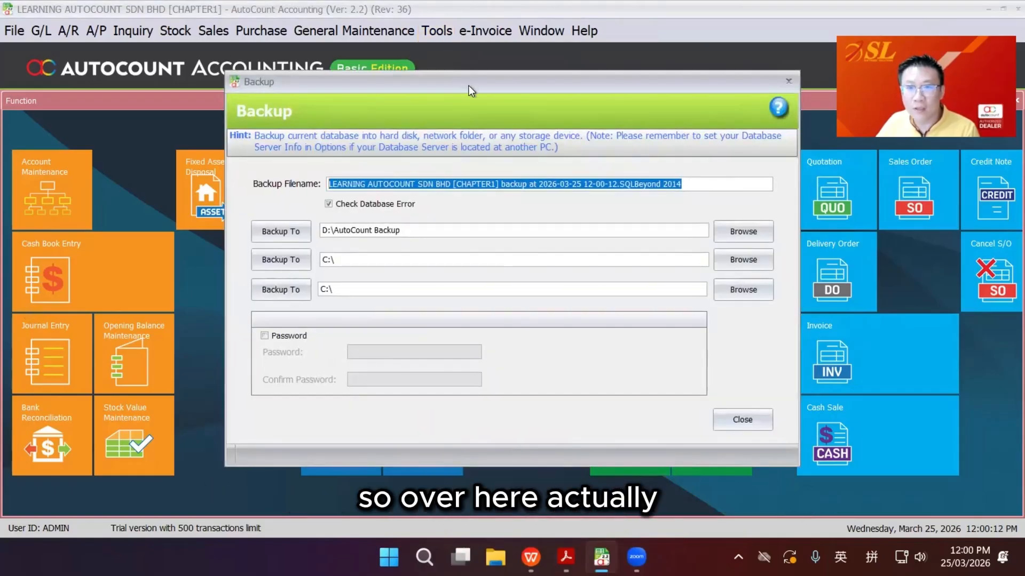
pyautogui.moveTo(469, 86); pyautogui.dragTo(454, 62)
# Step: Examine the parts of the preset backup filename and the three backup location paths
pyautogui.click(340, 160)
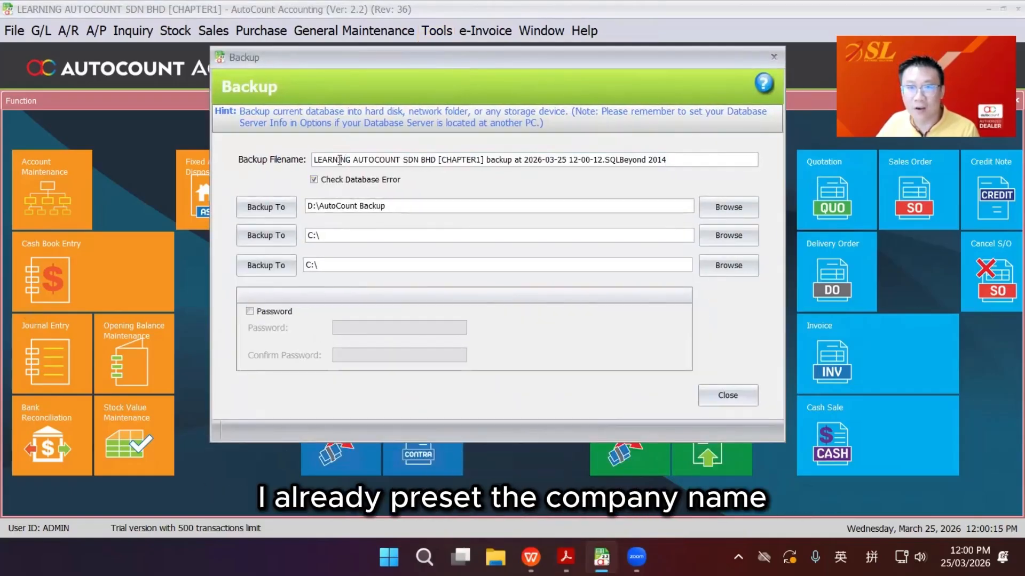
pyautogui.moveTo(420, 161); pyautogui.dragTo(376, 163)
pyautogui.moveTo(472, 162); pyautogui.dragTo(452, 163)
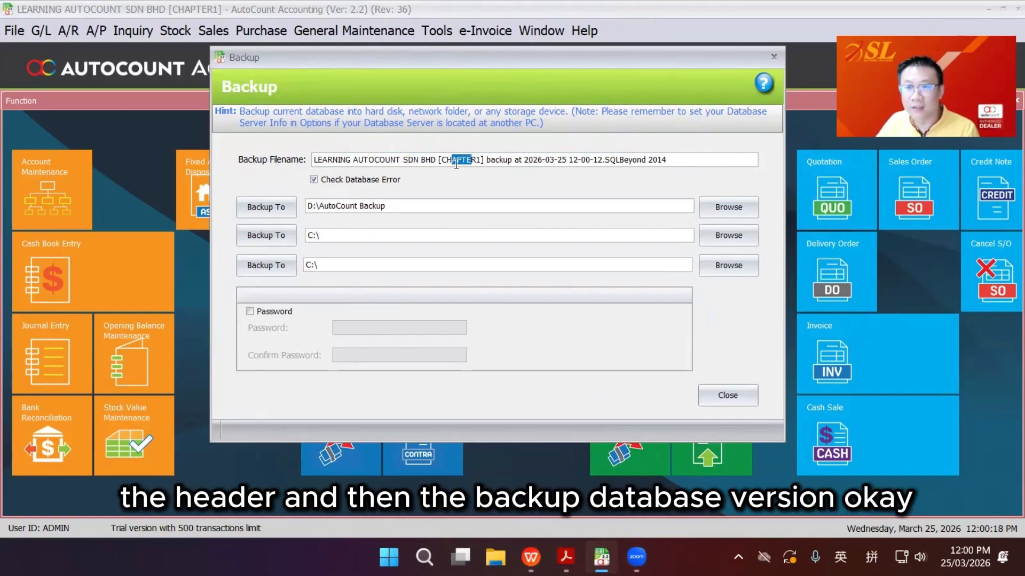
pyautogui.click(511, 161)
pyautogui.moveTo(532, 160); pyautogui.dragTo(656, 161)
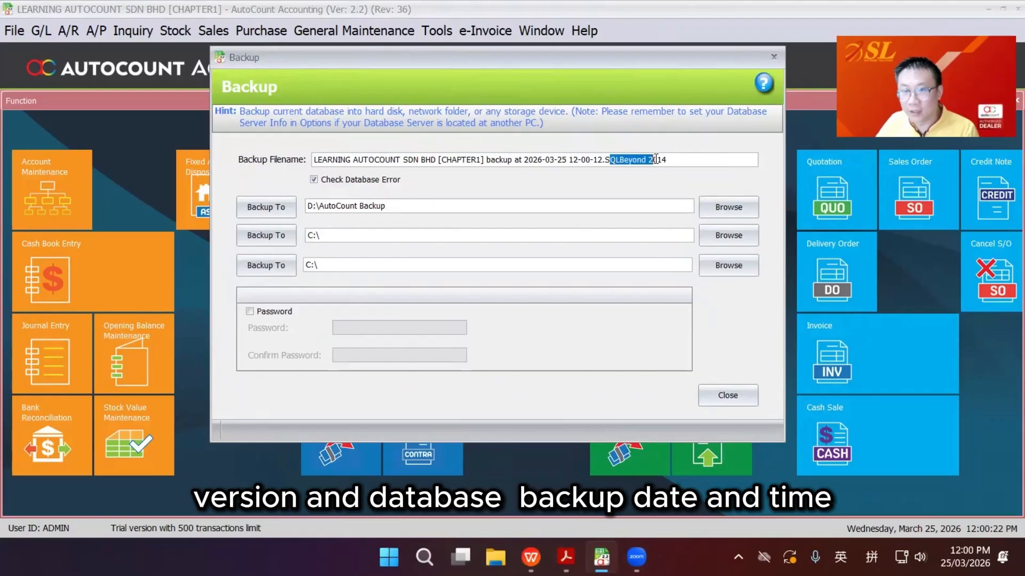
pyautogui.click(551, 161)
pyautogui.moveTo(568, 159); pyautogui.dragTo(597, 160)
pyautogui.click(507, 207)
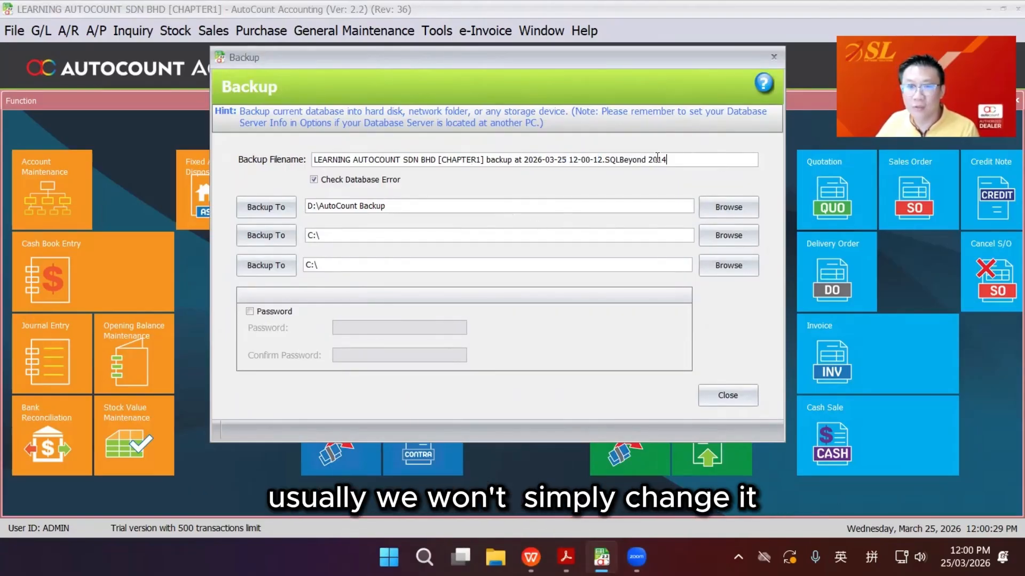
pyautogui.moveTo(657, 159); pyautogui.dragTo(302, 160)
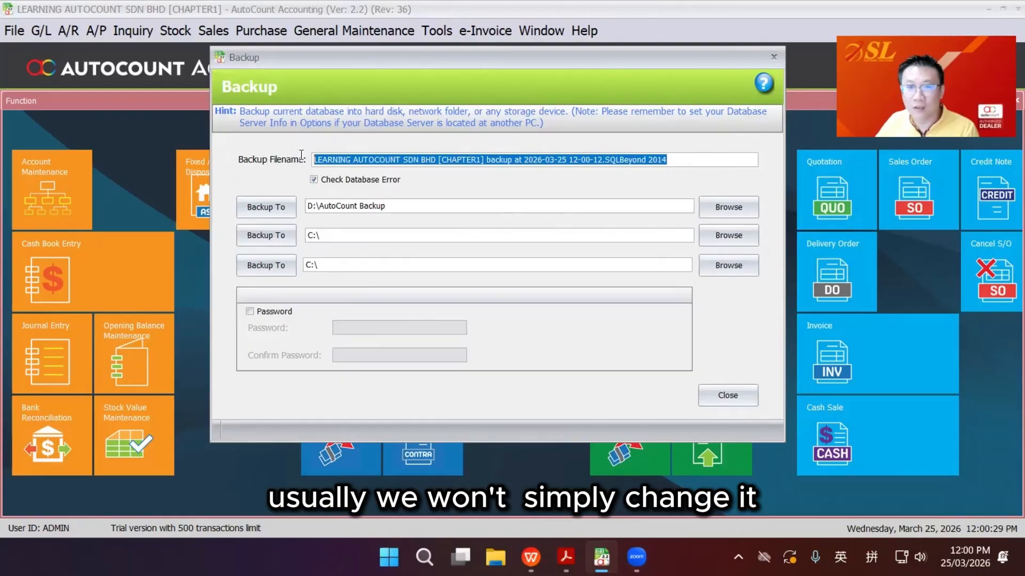
pyautogui.click(394, 206)
pyautogui.click(405, 268)
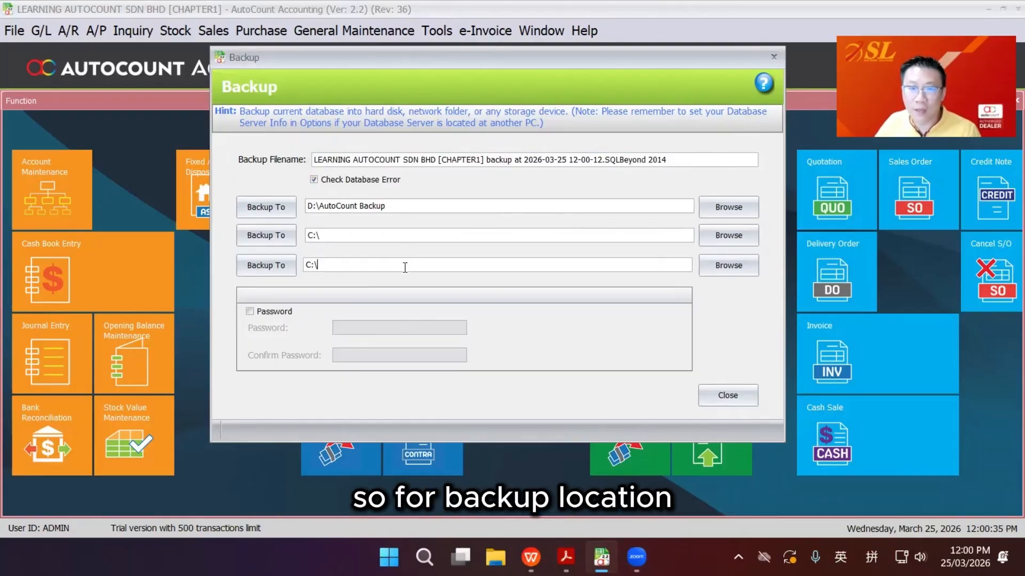
pyautogui.click(409, 207)
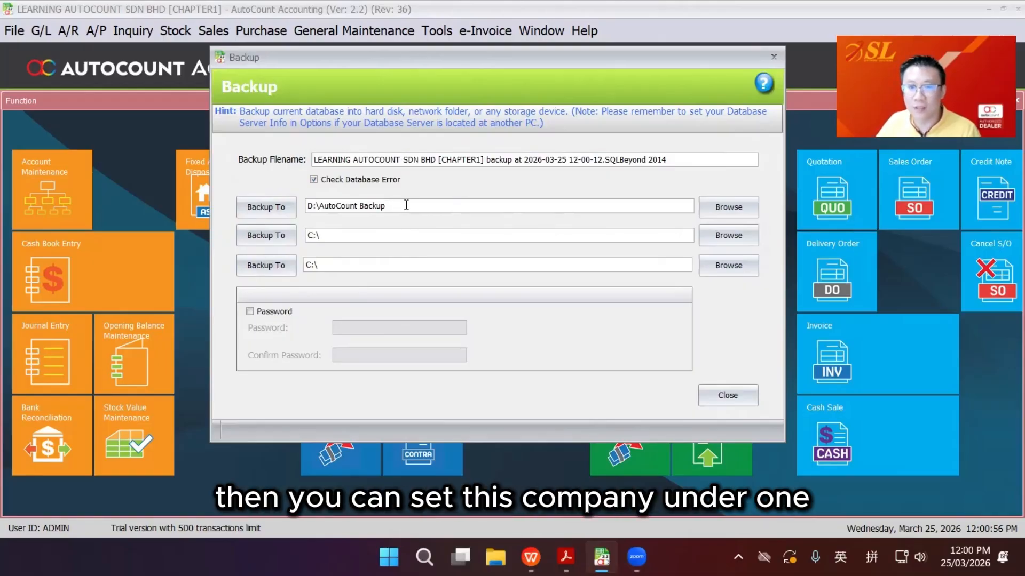
pyautogui.click(416, 262)
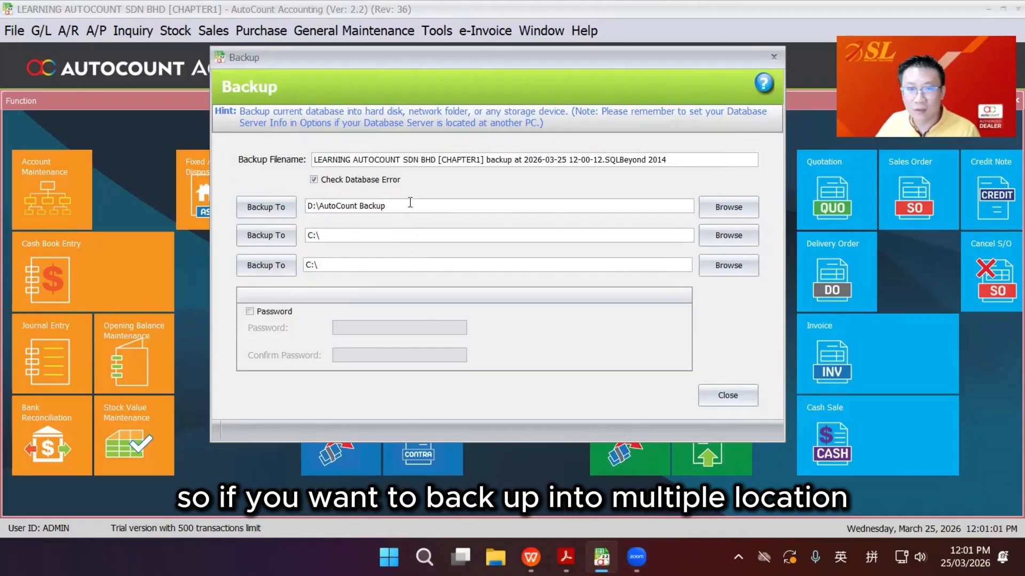
# Step: Add the Desktop folder as an extra destination alongside D:\AutoCount Backup in the first backup location
pyautogui.moveTo(411, 206); pyautogui.dragTo(301, 210)
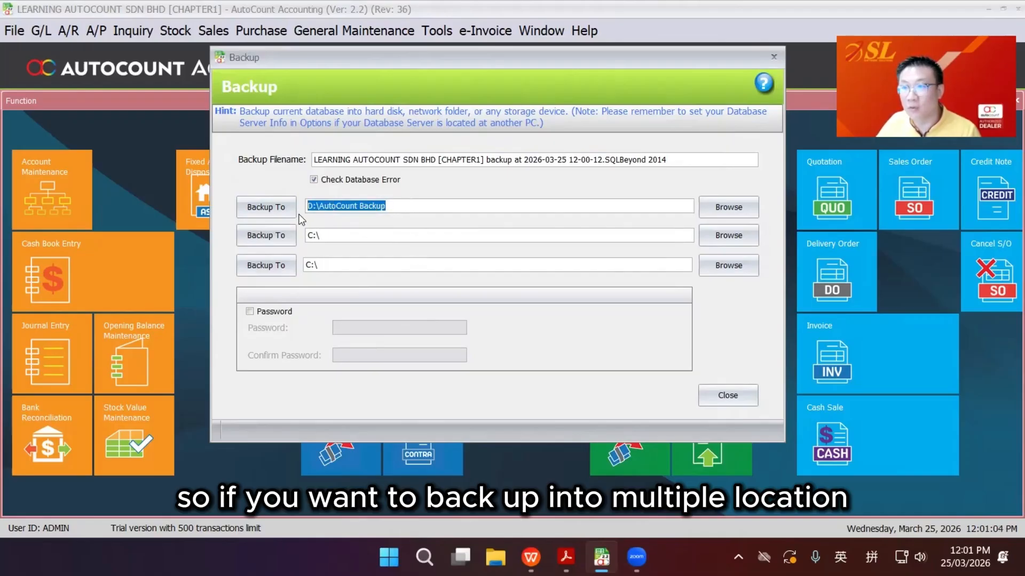
pyautogui.click(732, 211)
pyautogui.click(358, 316)
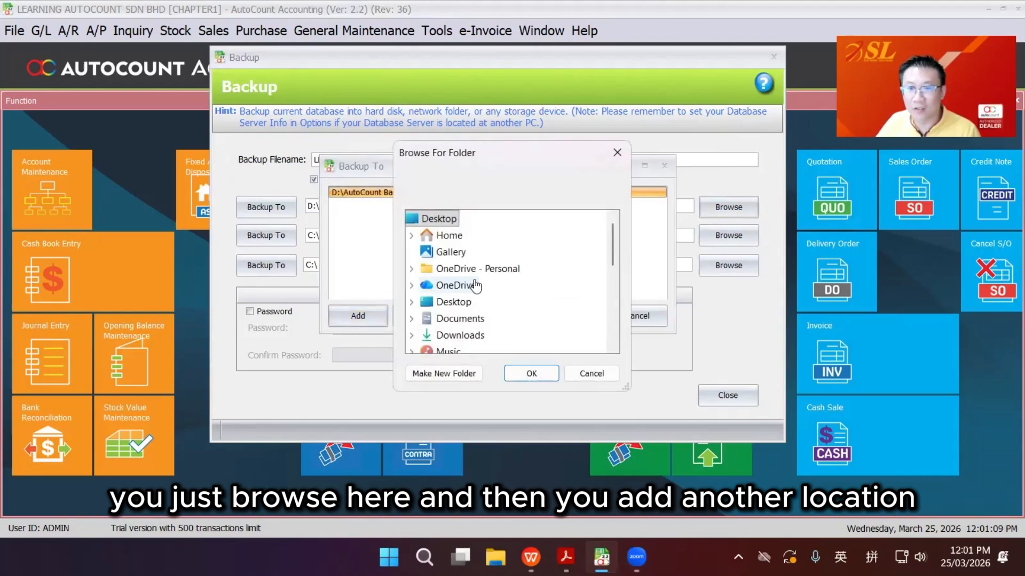
pyautogui.scroll(-2, 500, 276)
pyautogui.scroll(3, 500, 276)
pyautogui.click(451, 288)
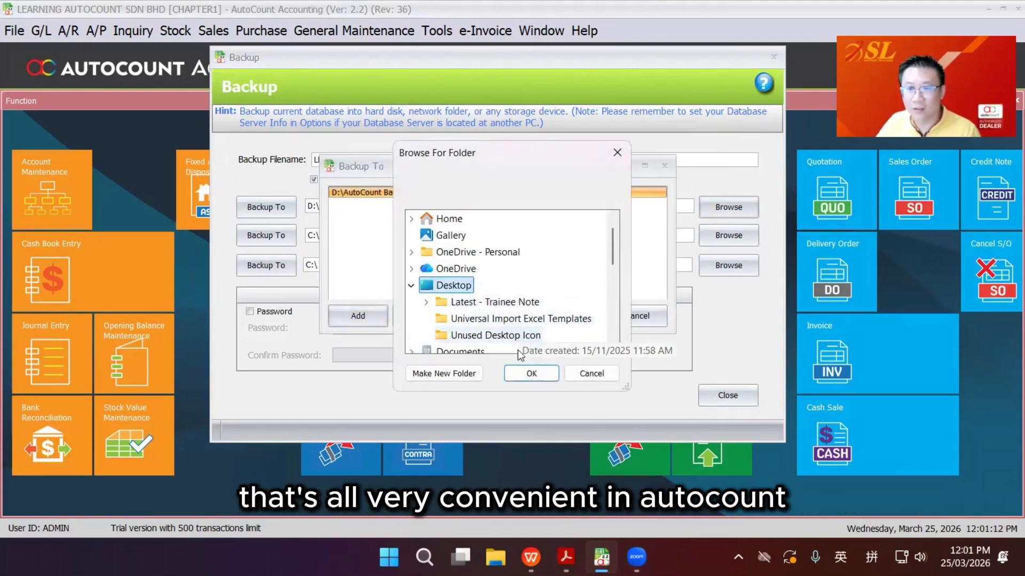
pyautogui.click(531, 373)
pyautogui.click(572, 316)
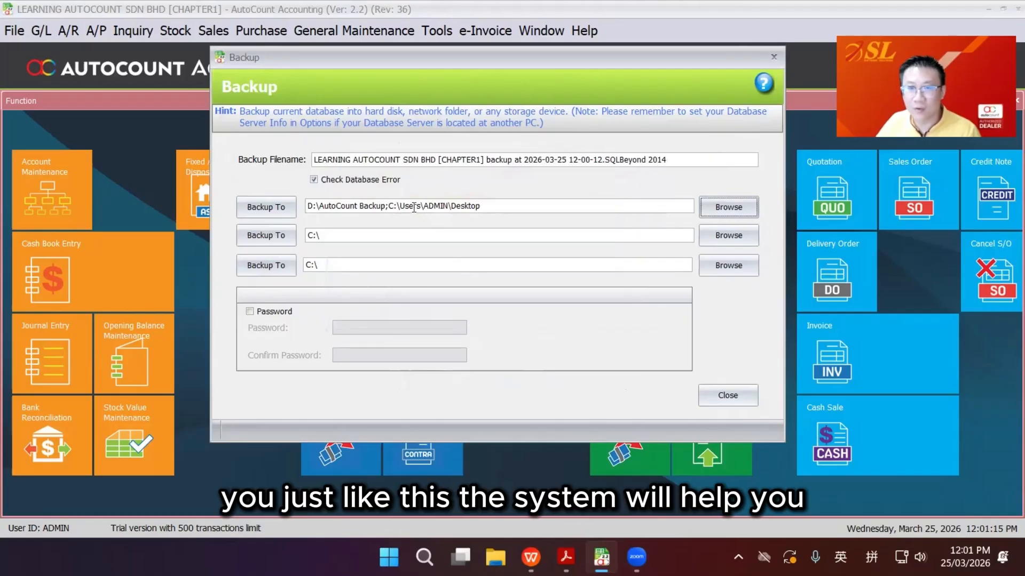
# Step: Review the combined backup paths and try to add a third folder to the first backup location
pyautogui.click(354, 206)
pyautogui.click(435, 208)
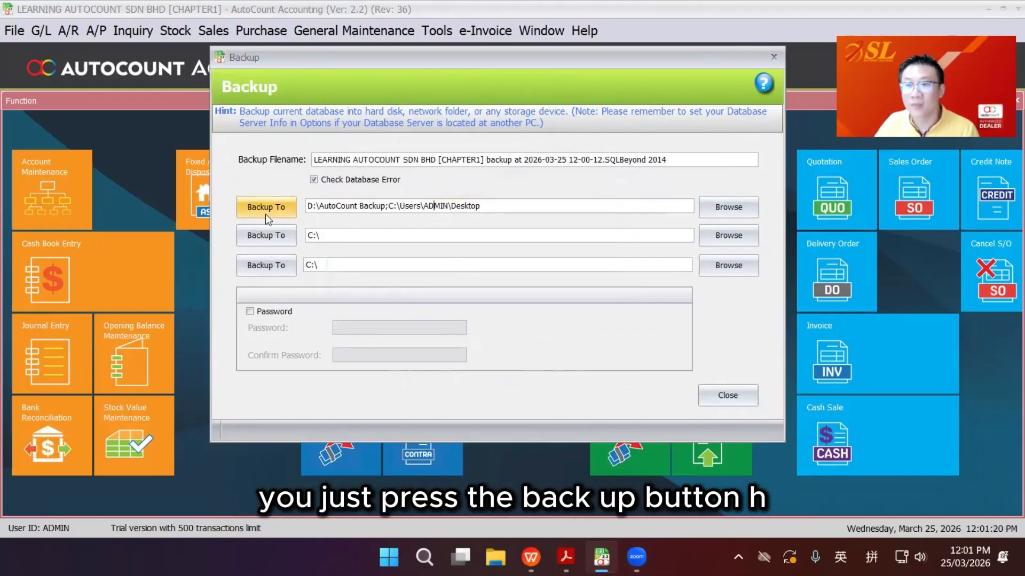
pyautogui.click(717, 207)
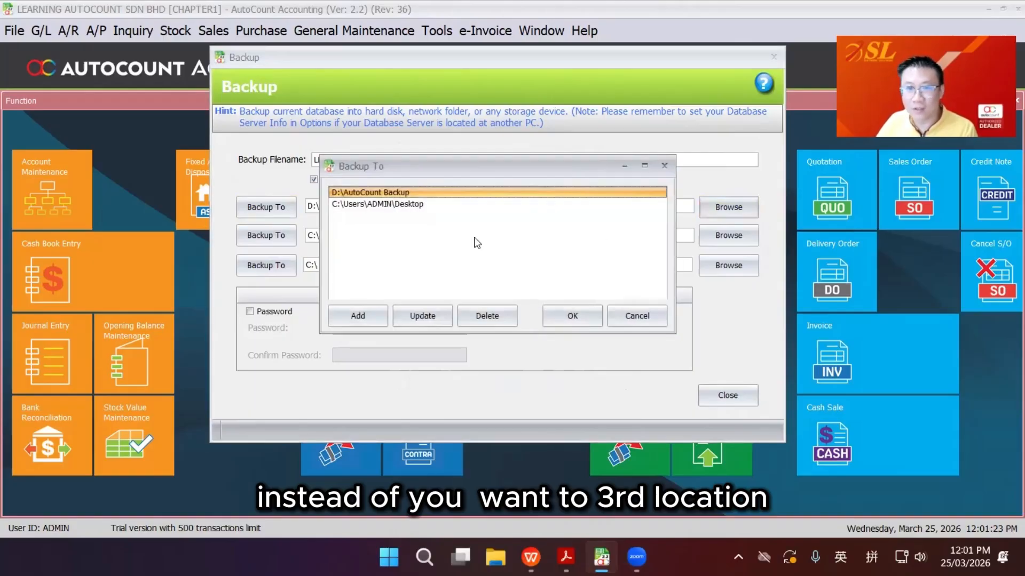
pyautogui.click(358, 316)
pyautogui.click(574, 368)
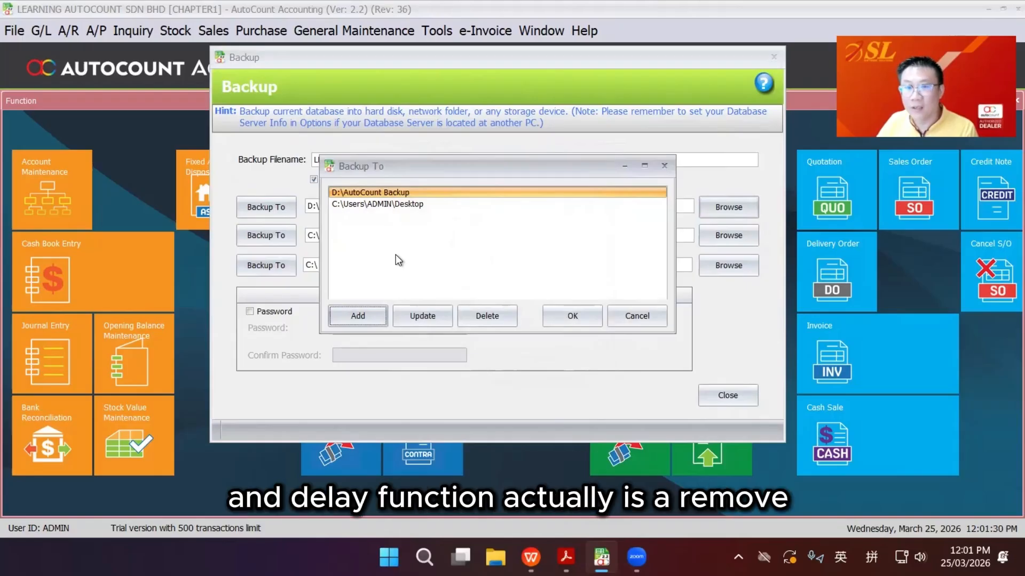
# Step: Remove the Desktop folder from the first backup location's destination list
pyautogui.click(425, 206)
pyautogui.click(497, 322)
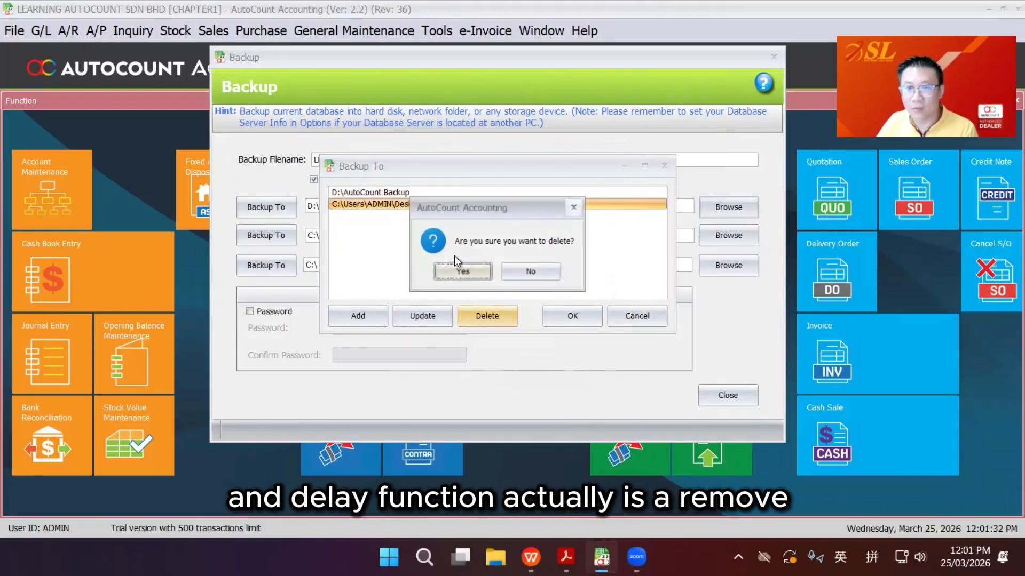
pyautogui.click(460, 270)
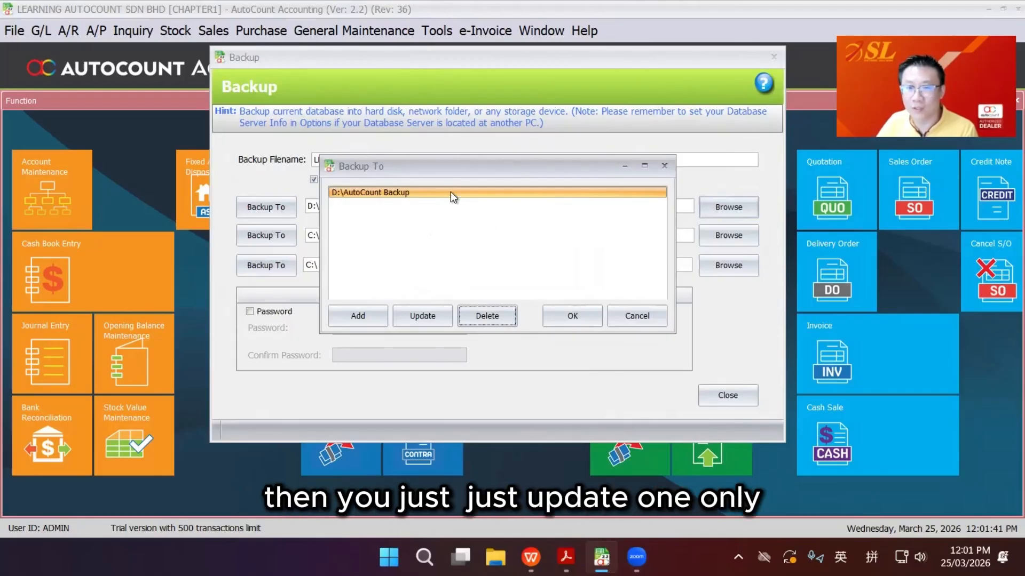
pyautogui.click(425, 318)
pyautogui.click(450, 236)
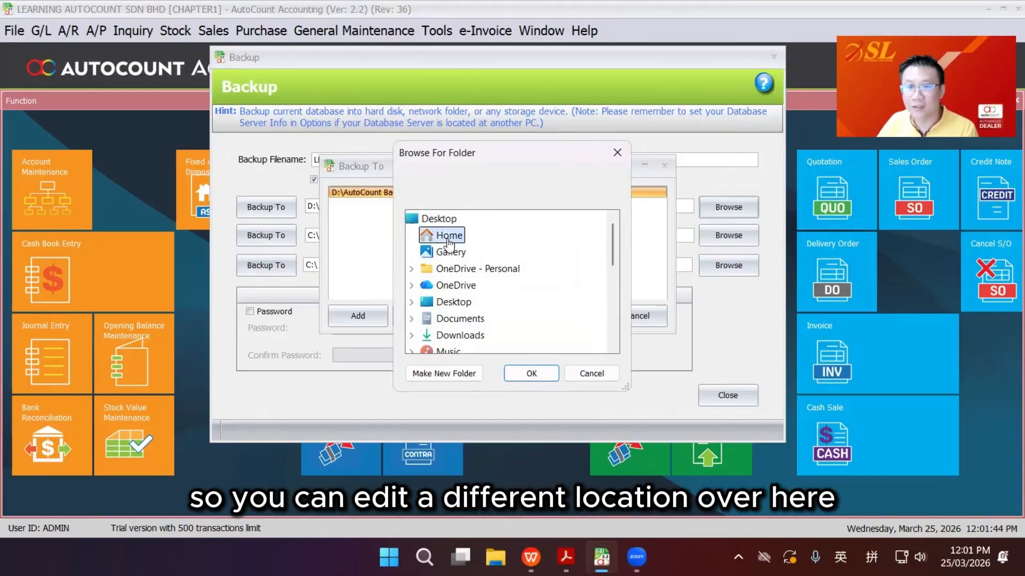
pyautogui.scroll(-2, 489, 287)
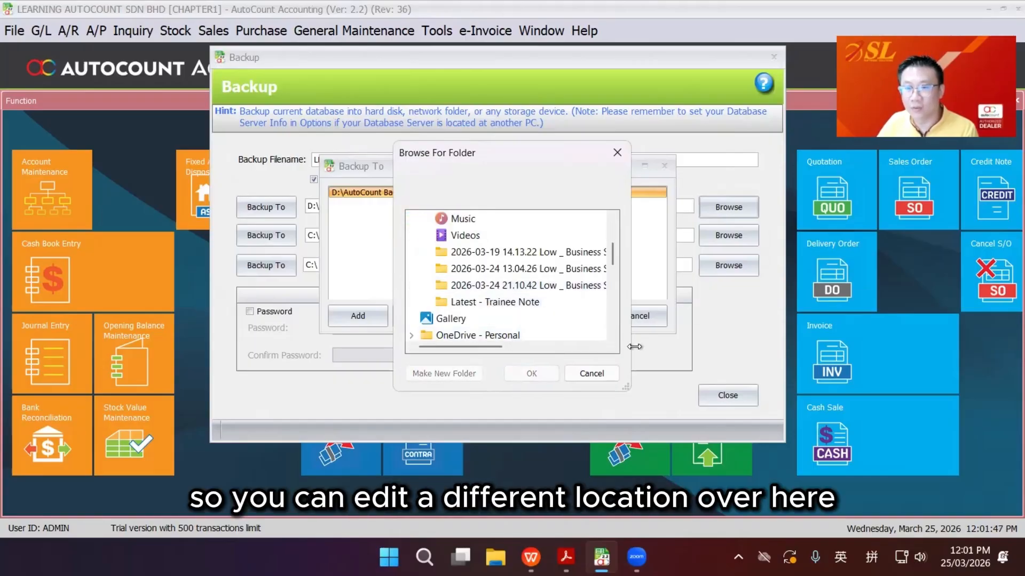
pyautogui.click(590, 372)
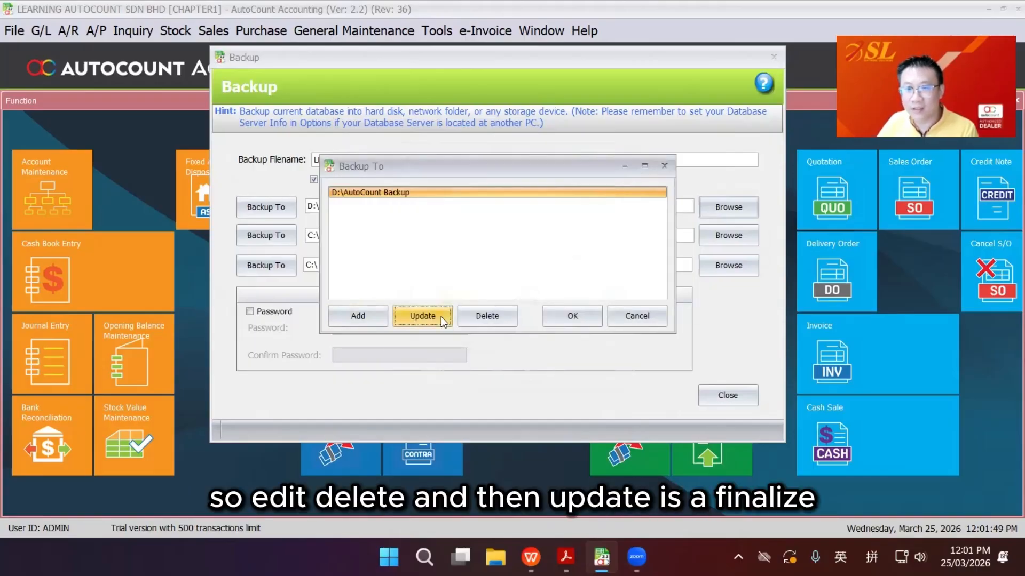
# Step: Accept D:\AutoCount Backup as the only folder in the first location and back up the database there under the preset filename
pyautogui.click(595, 318)
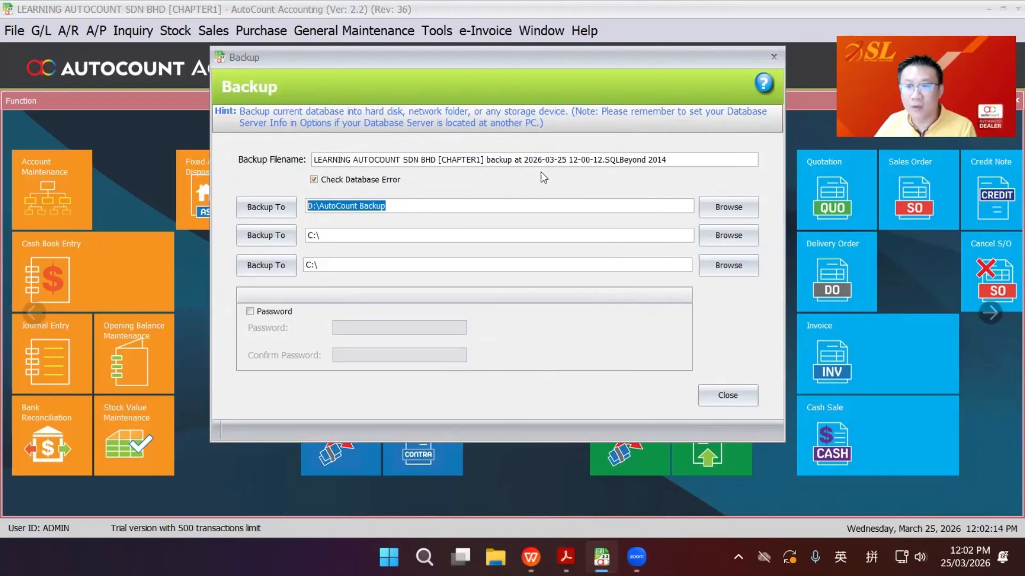
pyautogui.click(415, 207)
pyautogui.click(416, 236)
pyautogui.click(273, 207)
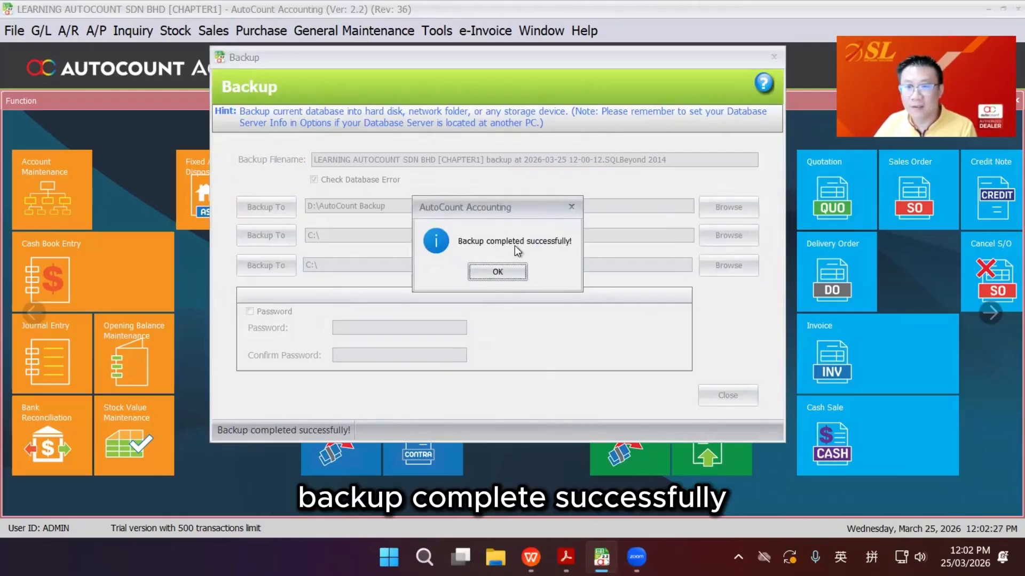
pyautogui.click(498, 274)
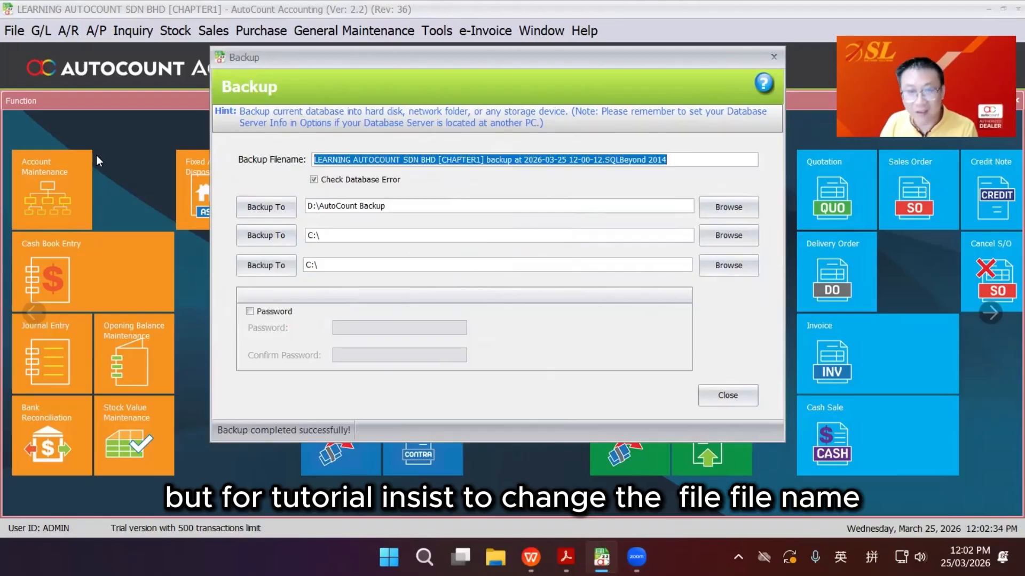
# Step: Replace the preset backup filename with BACKUP TASK 1.11
pyautogui.write('ba')
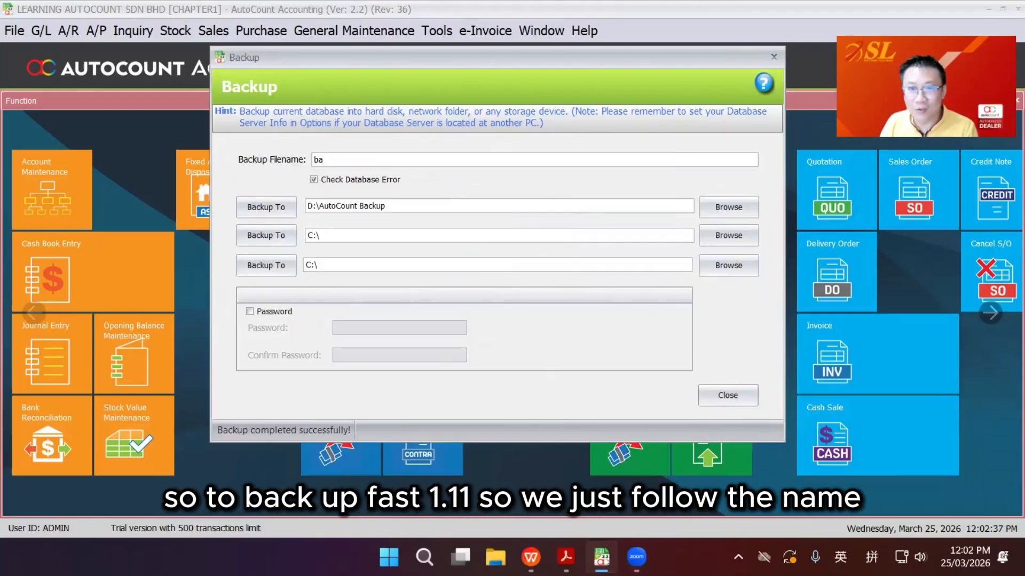
pyautogui.press('BackSpace')
pyautogui.press('BackSpace')
pyautogui.write('BACKUP TASK')
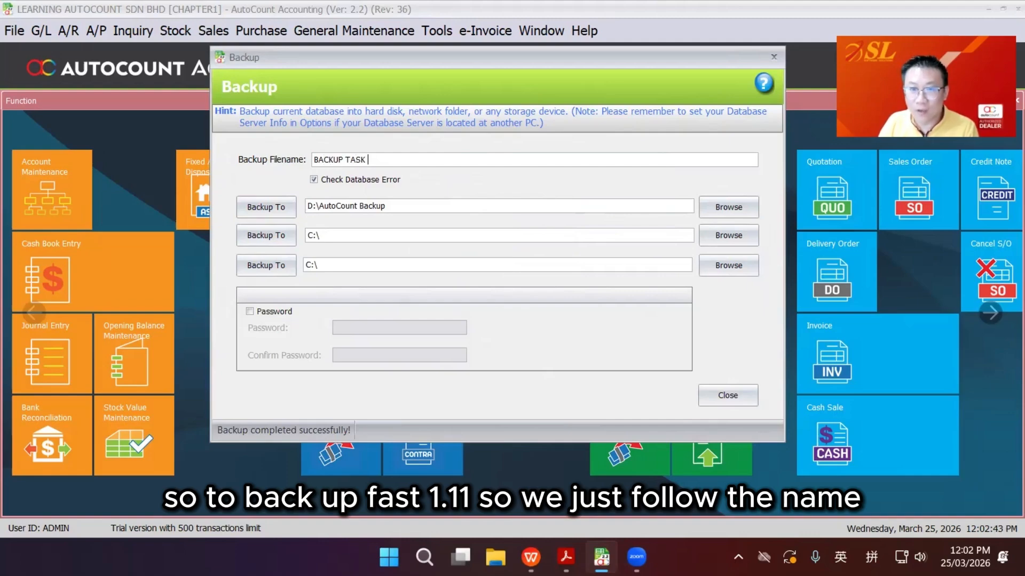
pyautogui.write(' 1.11')
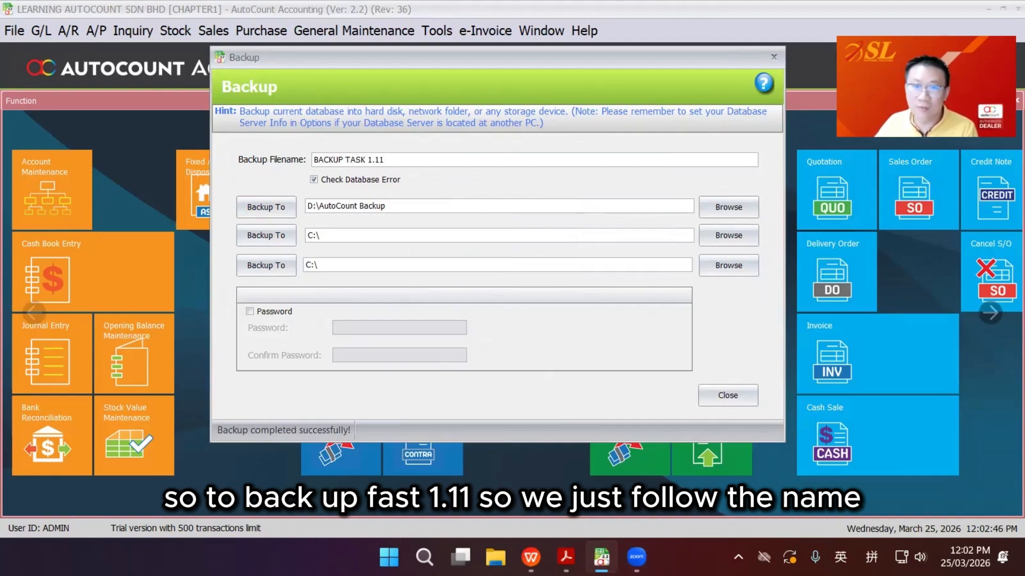
pyautogui.click(439, 204)
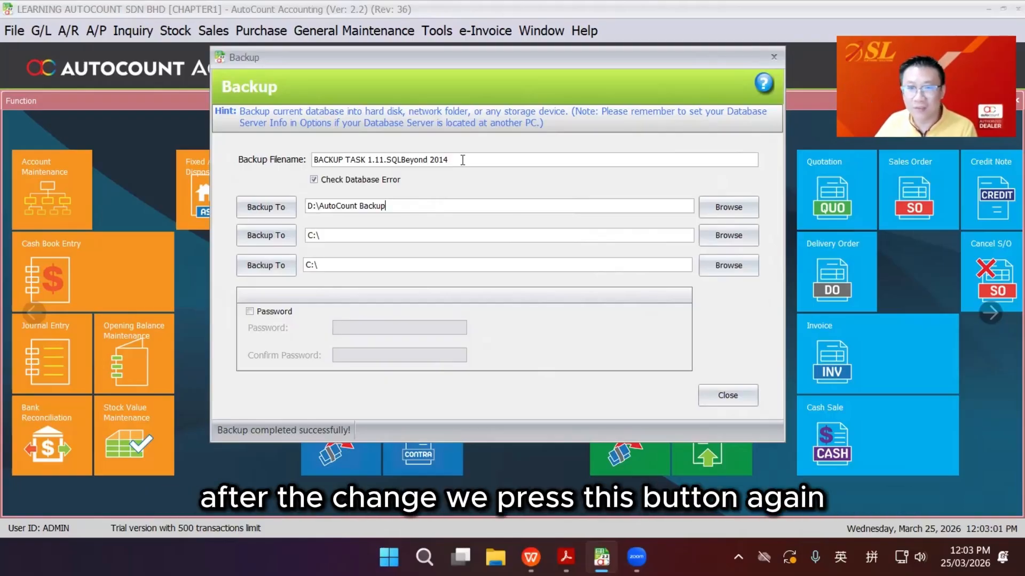
# Step: Back up the database under the new filename to D:\AutoCount Backup and close the Backup window
pyautogui.click(273, 206)
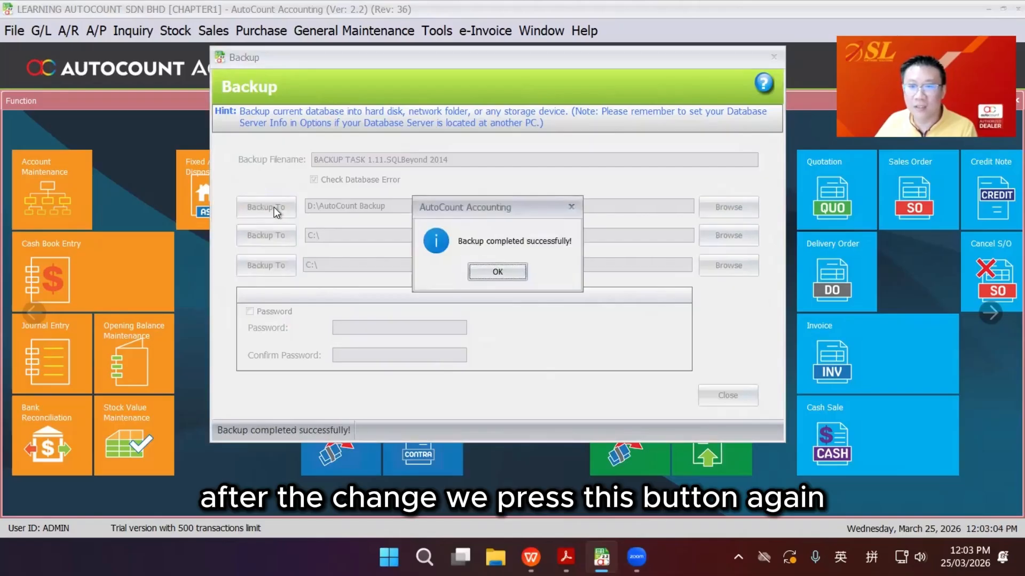
pyautogui.click(497, 273)
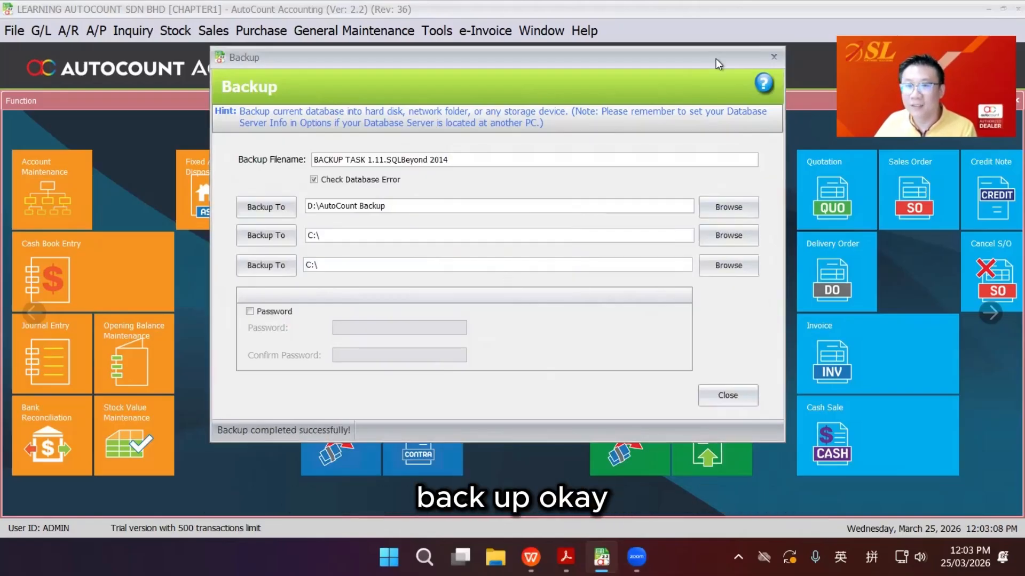
pyautogui.click(773, 56)
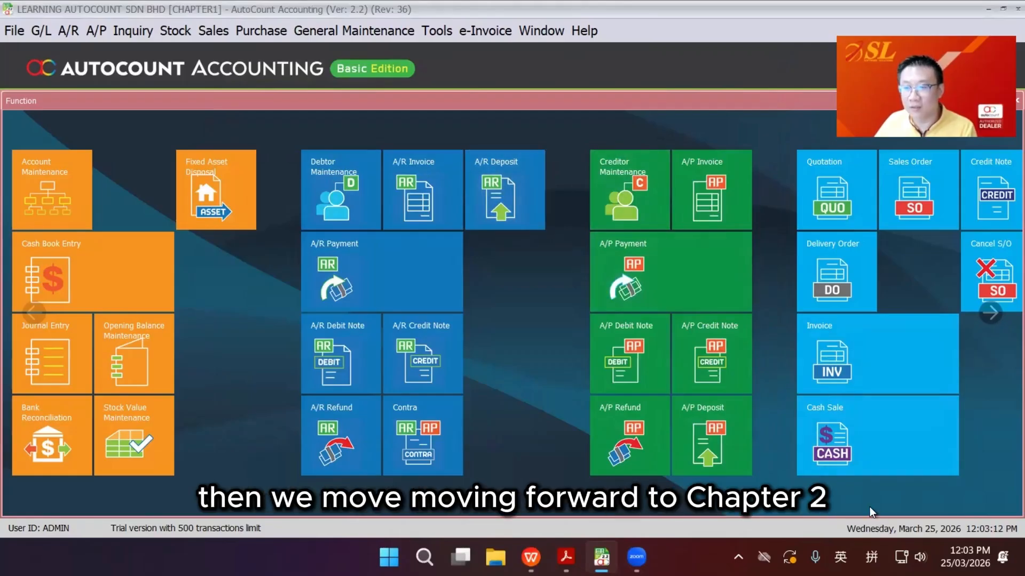